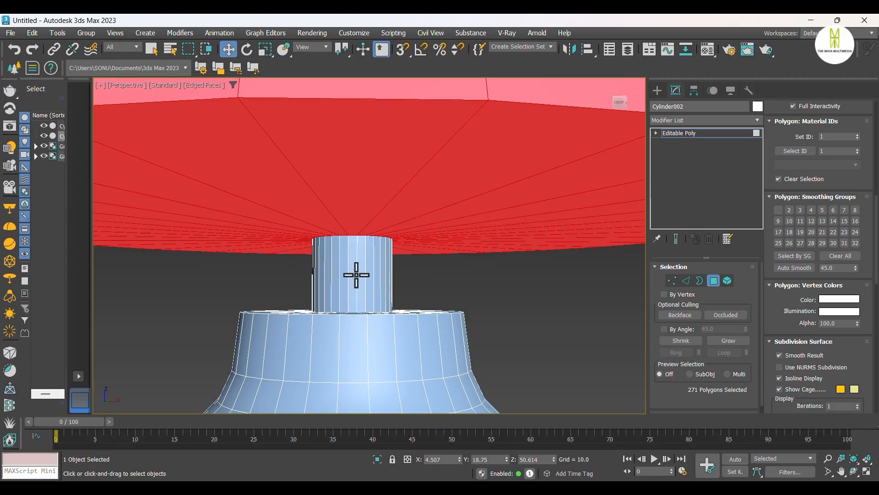
Select the polygon ring of the lamp's narrow neck between shade and body, and give it a new material ID.
shift+click(361, 274)
drag(836, 137, 803, 137)
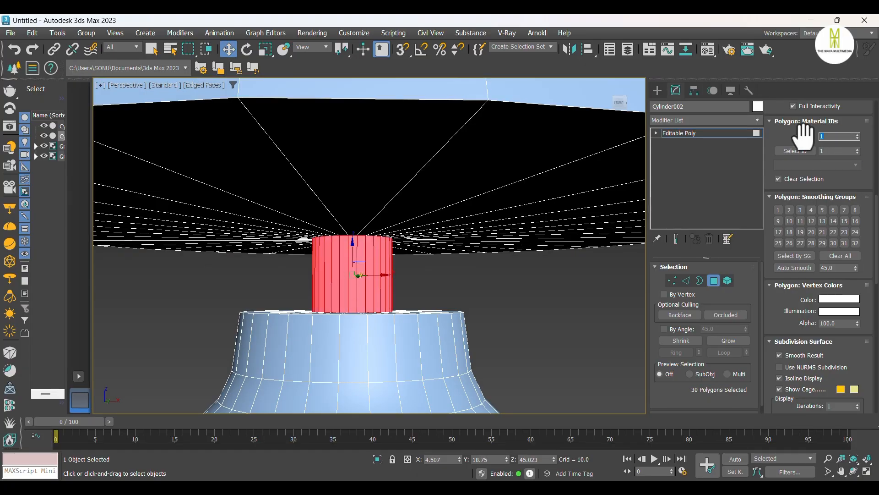
Select the polygon loops around the lamp body's collar and shoulder, working downward from the neck.
alt+middle_drag(370, 293, 414, 353)
scroll(351, 357, up, 2)
click(353, 356)
ctrl+click(398, 346)
shift+click(397, 347)
ctrl+click(414, 353)
shift+click(428, 364)
ctrl+click(414, 390)
shift+click(440, 390)
middle_drag(442, 391, 421, 290)
ctrl+click(380, 298)
shift+click(345, 310)
scroll(365, 215, down, 3)
scroll(365, 214, up, 3)
ctrl+click(353, 284)
shift+click(387, 279)
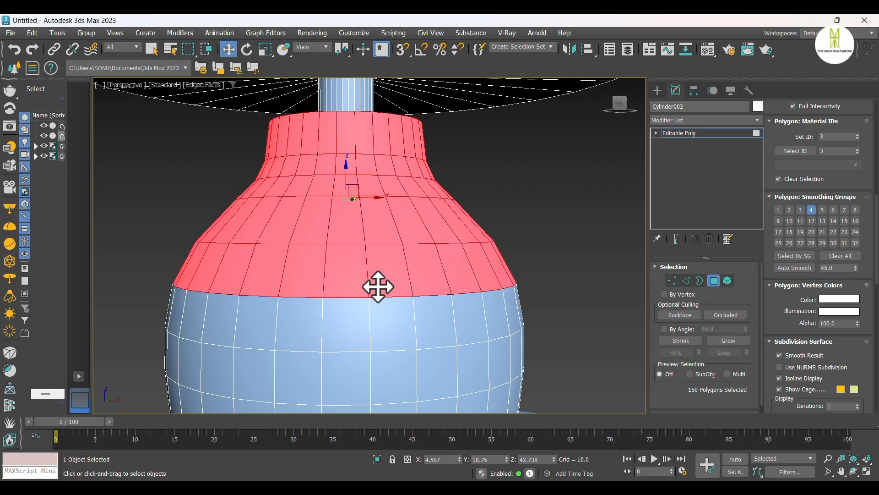
Add the polygon loops around the widest part of the lamp body and just below it to the selection.
ctrl+click(347, 324)
shift+click(379, 318)
middle_drag(379, 318, 402, 231)
ctrl+click(350, 257)
shift+click(395, 257)
ctrl+click(357, 314)
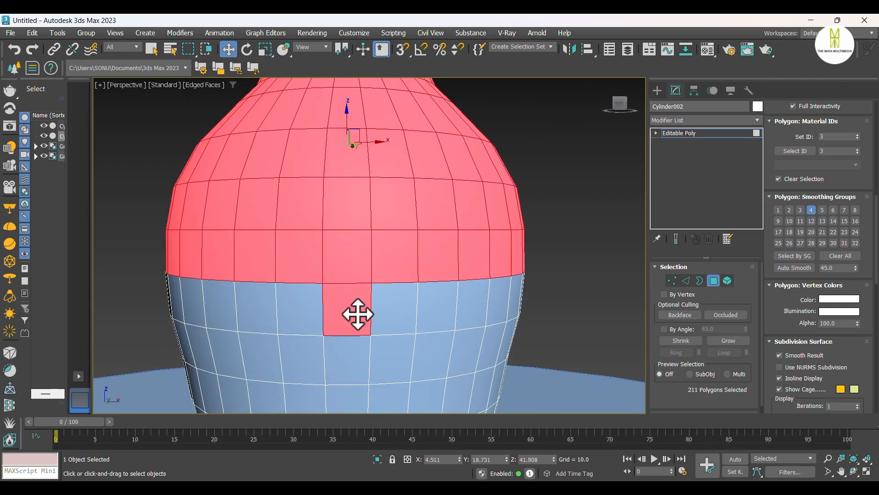
shift+click(389, 310)
ctrl+click(355, 355)
shift+click(376, 351)
middle_drag(375, 352, 387, 245)
ctrl+click(353, 287)
shift+click(393, 290)
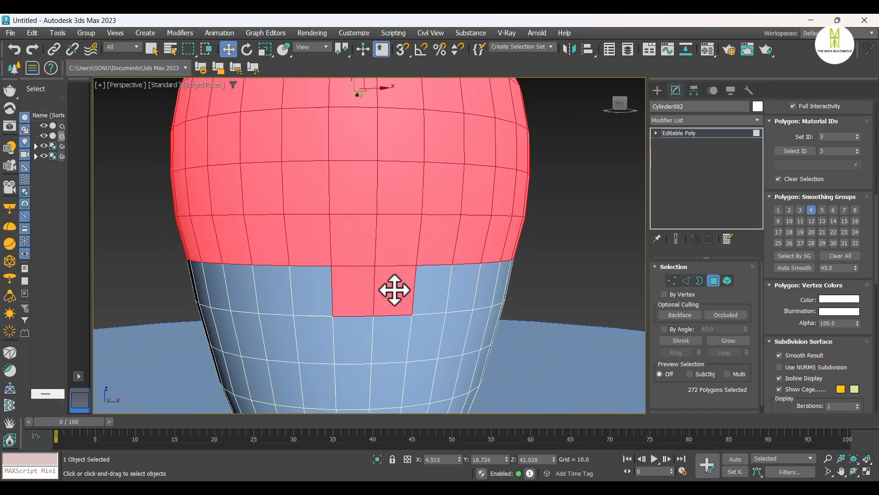
Add the remaining lower polygon loops of the lamp body to the selection, down to the tabletop.
ctrl+click(350, 339)
shift+click(379, 337)
middle_drag(378, 337, 388, 247)
ctrl+click(357, 247)
shift+click(391, 244)
ctrl+click(350, 282)
shift+click(373, 281)
alt+middle_drag(374, 281, 364, 290)
scroll(365, 281, down, 1)
scroll(365, 291, up, 1)
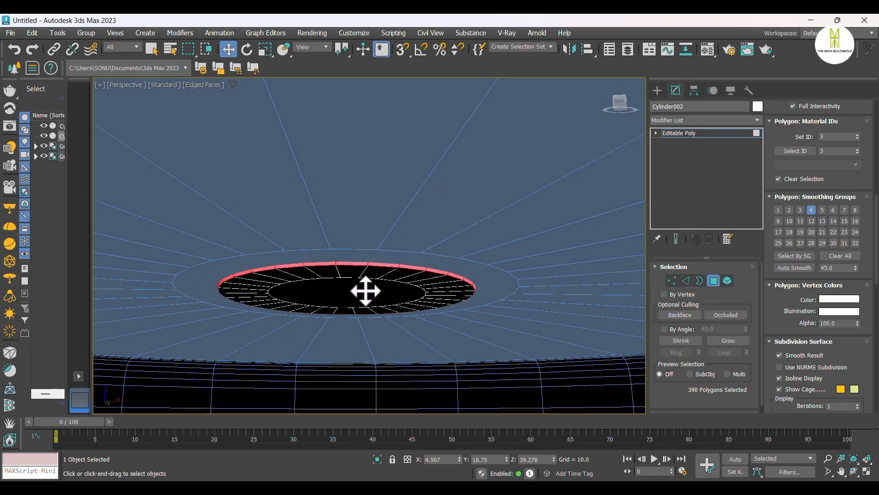
Isolate the lamp and add the polygons on the underside of its body to the selection.
scroll(345, 240, down, 4)
scroll(348, 237, down, 3)
alt+middle_drag(347, 237, 353, 251)
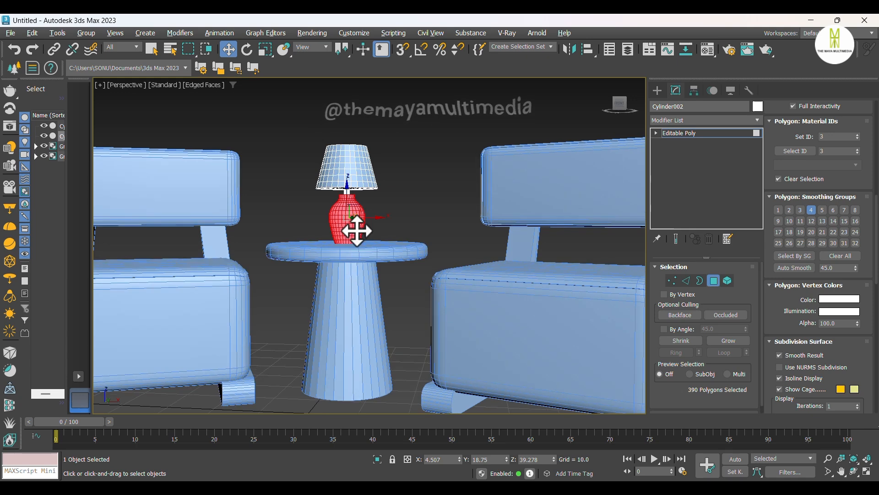
click(378, 457)
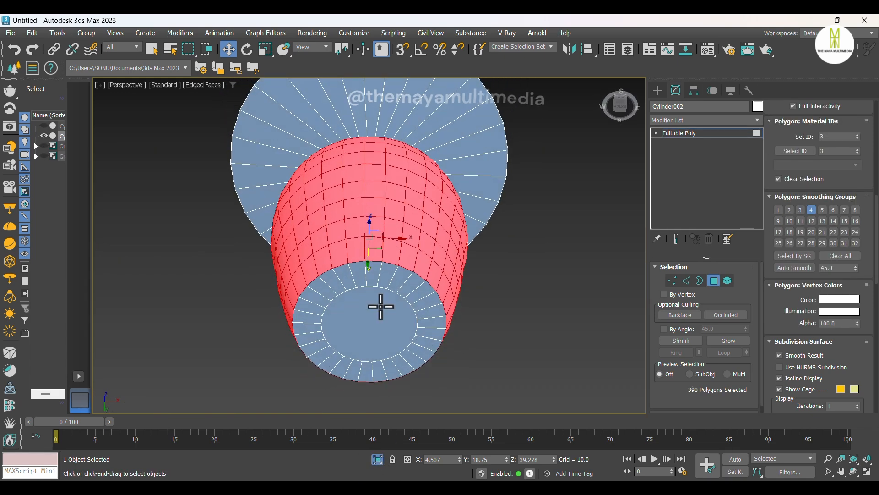
ctrl+click(375, 315)
Complete the lamp body selection with the flat ring around the neck, assign material ID 3, and end isolation.
scroll(375, 314, down, 3)
alt+middle_drag(379, 259, 387, 313)
scroll(372, 154, up, 5)
scroll(380, 213, up, 3)
alt+middle_drag(383, 222, 367, 237)
ctrl+click(331, 240)
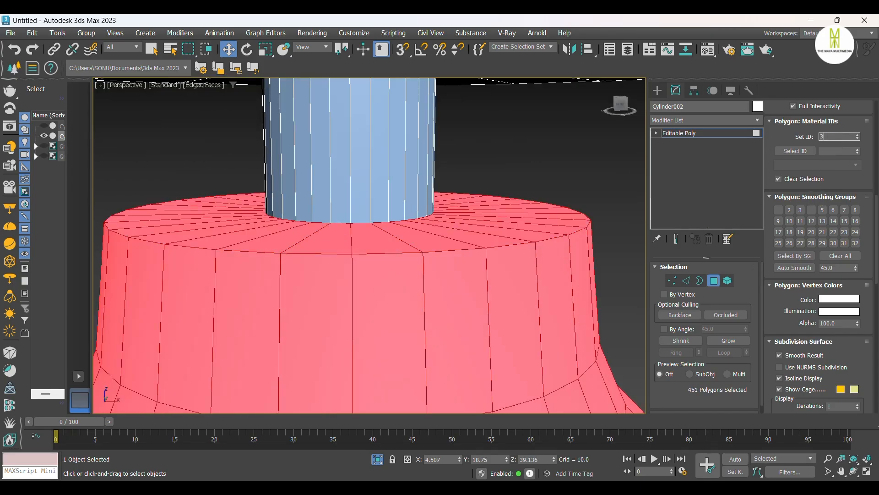
click(657, 90)
scroll(359, 222, down, 8)
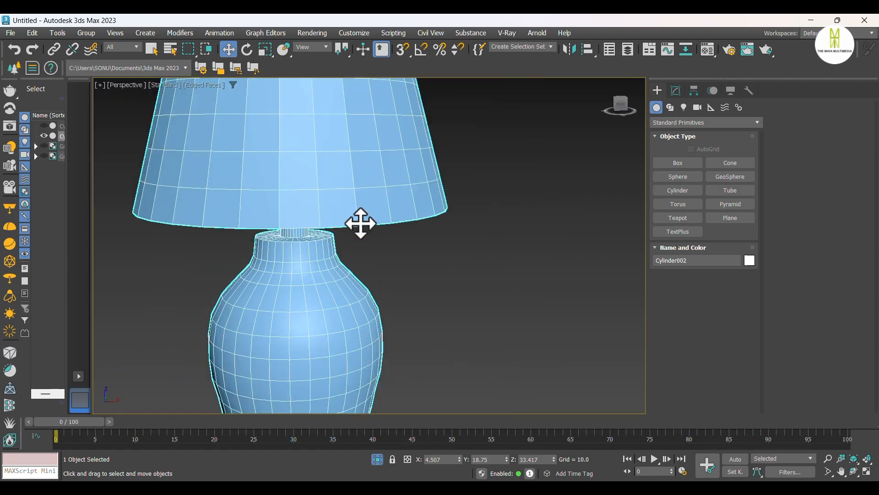
click(376, 458)
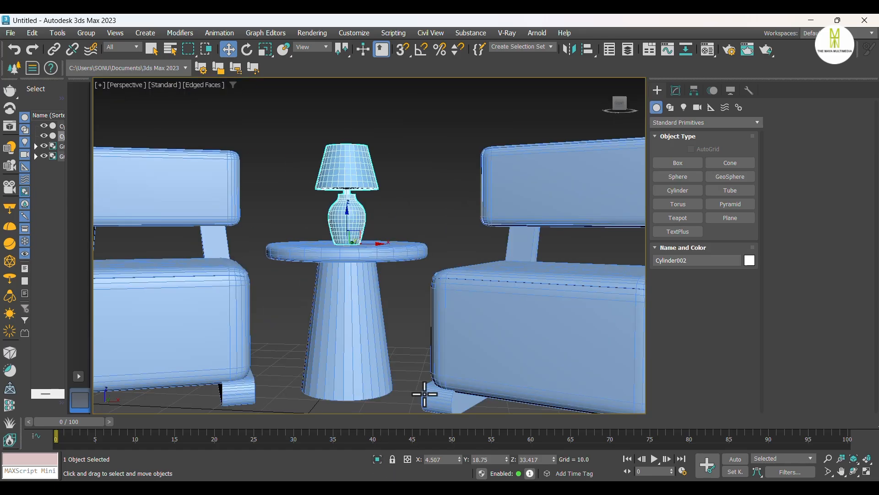
Apply a Material modifier with material ID 4 to the round side table.
click(349, 287)
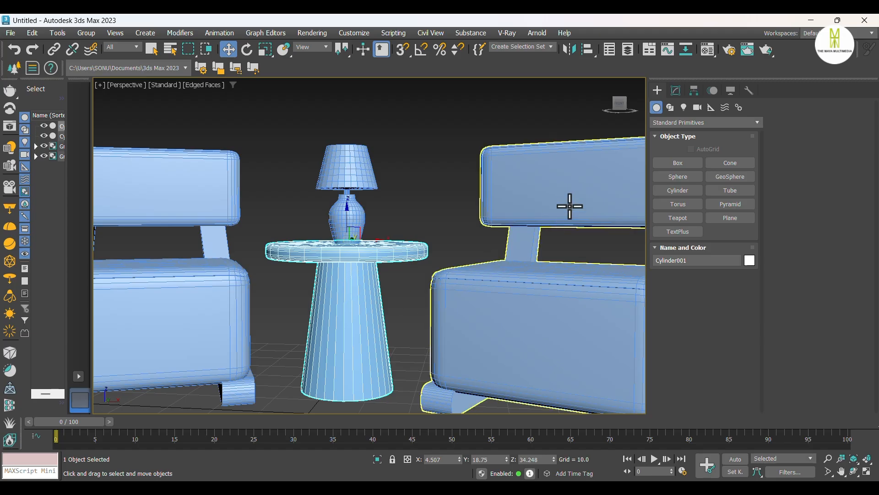
click(676, 91)
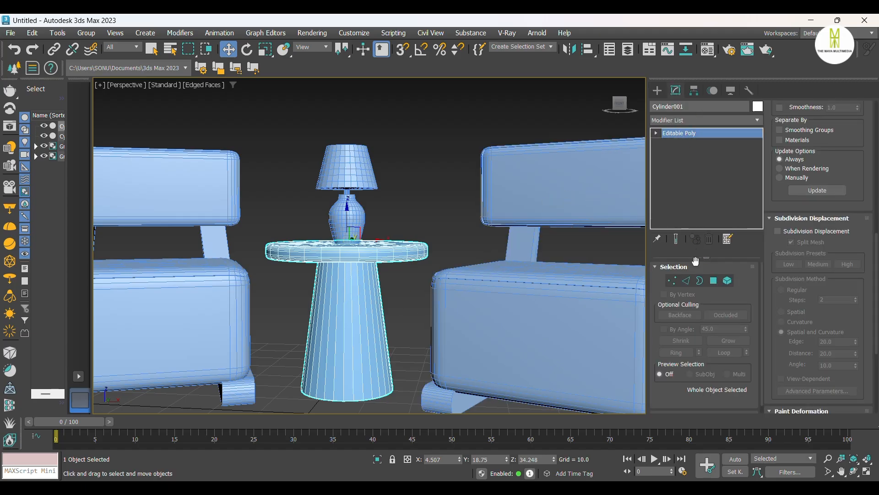
click(683, 120)
scroll(684, 120, down, 10)
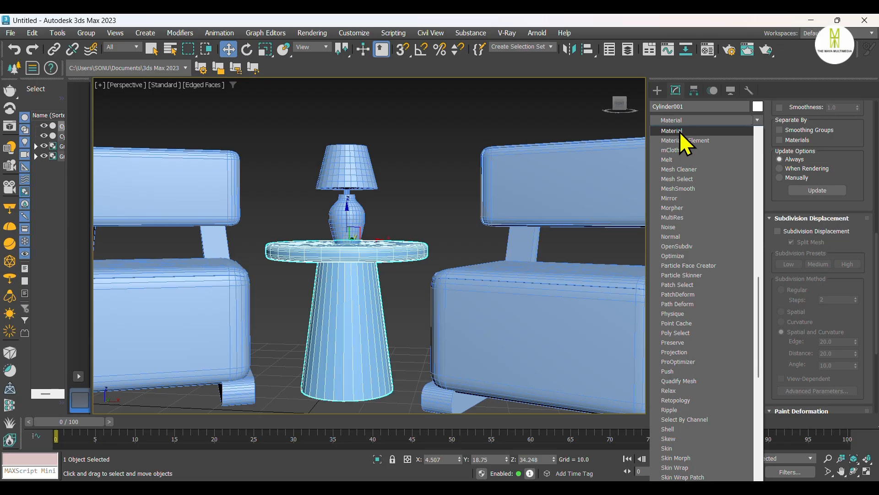
click(680, 132)
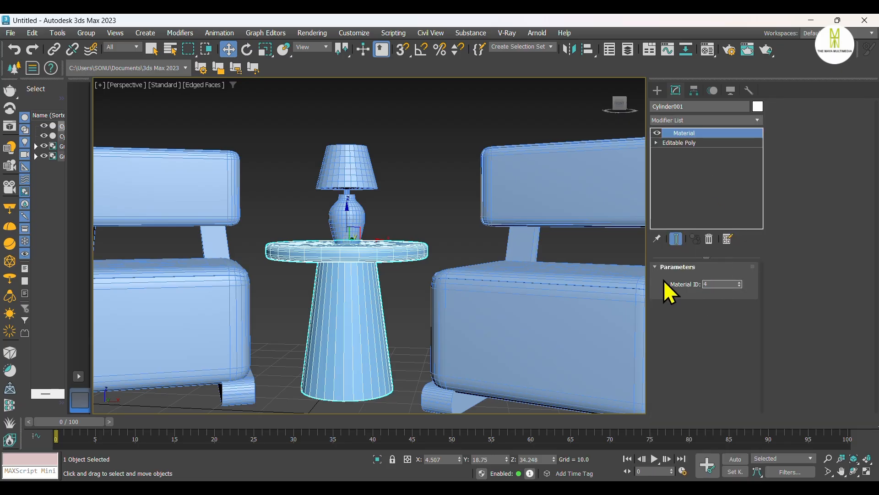
click(657, 90)
Ungroup both chairs so their cushions and frames can be selected separately.
scroll(389, 224, down, 3)
middle_drag(352, 219, 399, 228)
click(399, 228)
click(334, 215)
click(85, 35)
click(94, 65)
click(171, 222)
click(282, 218)
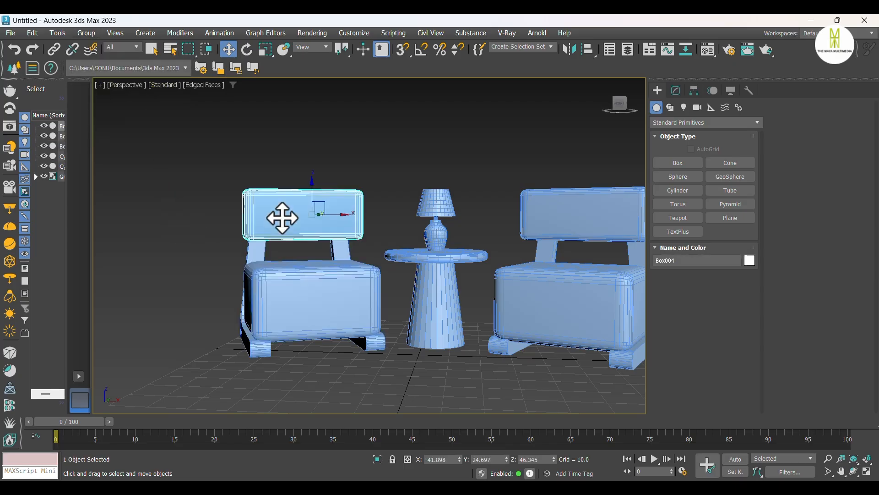
click(559, 219)
click(86, 32)
click(94, 65)
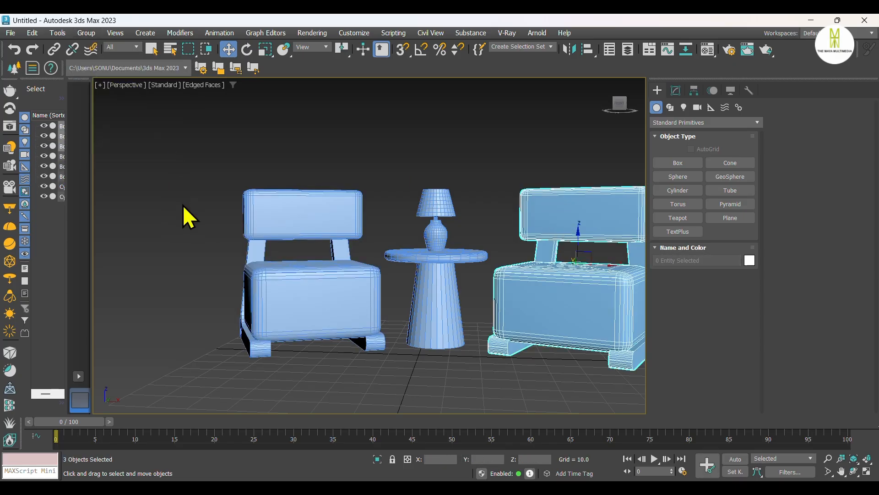
Select the backrest and seat cushions of both chairs and apply a Material modifier with material ID 5.
click(182, 204)
click(294, 206)
ctrl+click(333, 286)
ctrl+click(535, 210)
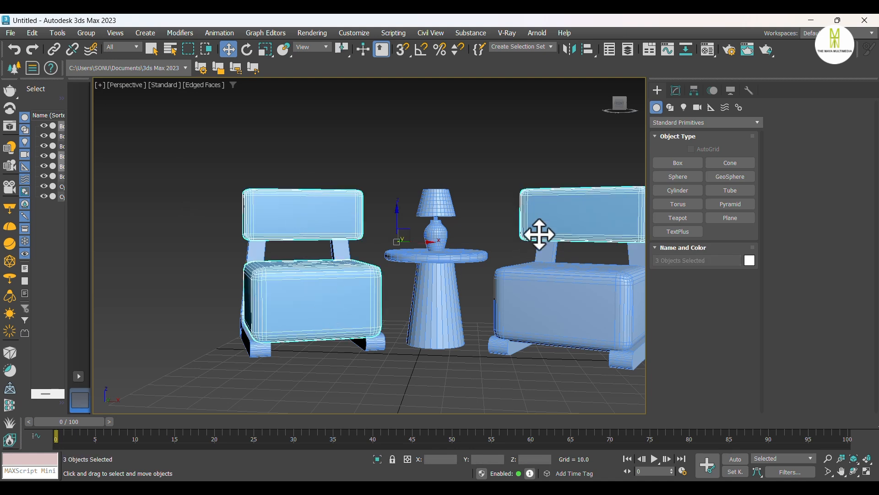
ctrl+click(536, 296)
key(z)
click(676, 90)
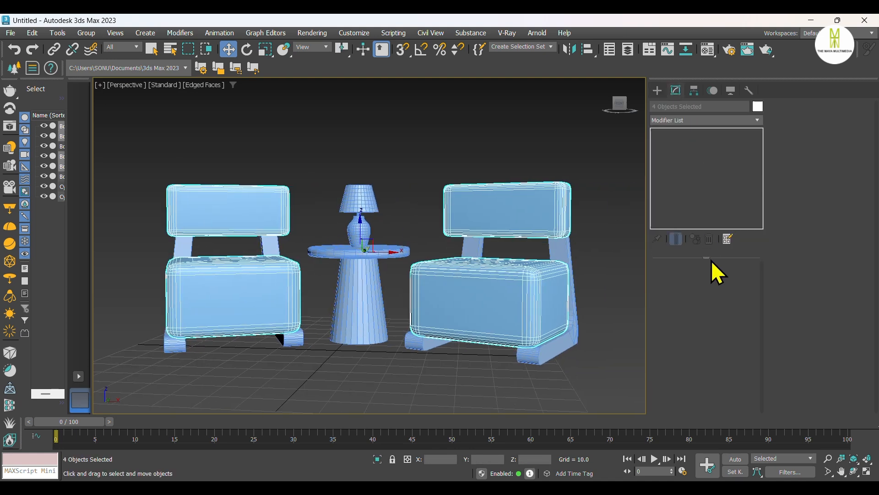
click(679, 120)
text(mat)
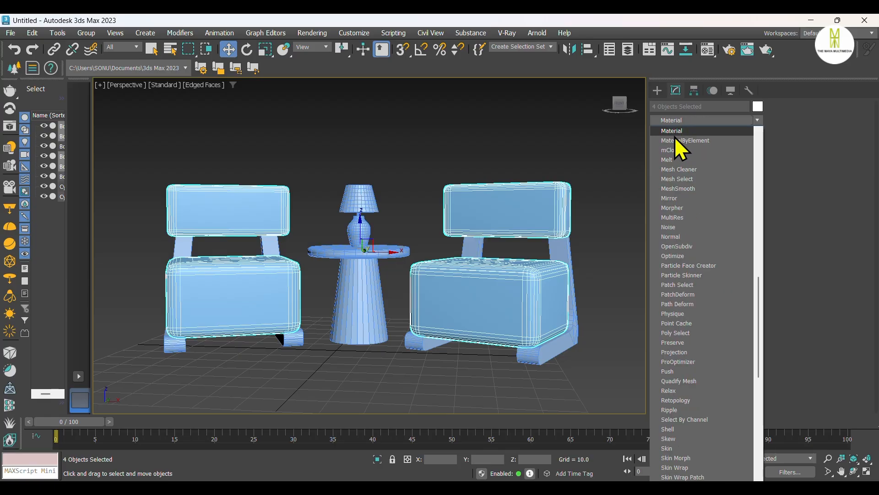
click(668, 133)
drag(715, 285, 692, 284)
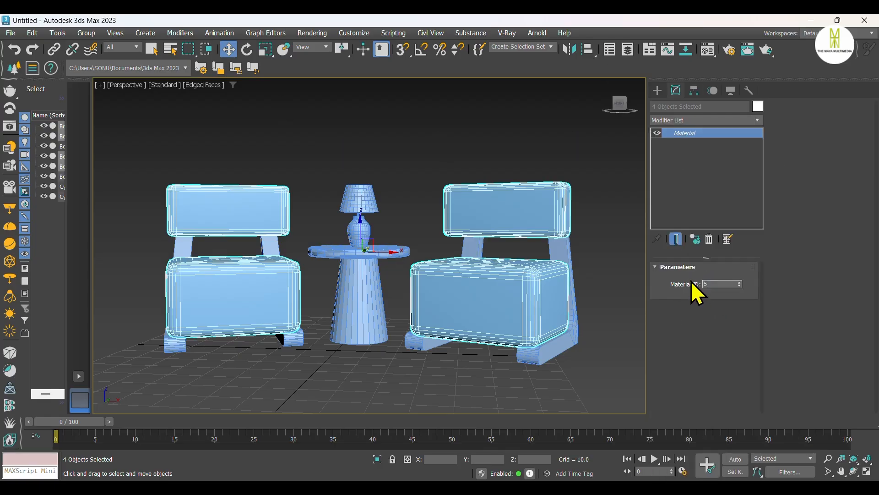
click(436, 152)
Select the frames of both chairs, apply a Material modifier and give them their own material ID.
alt+middle_drag(587, 298, 553, 339)
click(555, 307)
ctrl+click(295, 333)
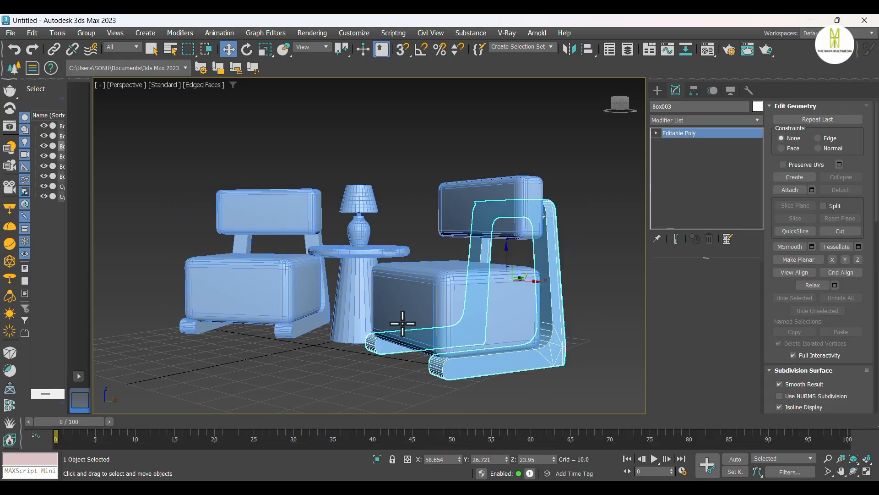
click(679, 119)
text(ma)
click(681, 132)
drag(721, 282, 690, 287)
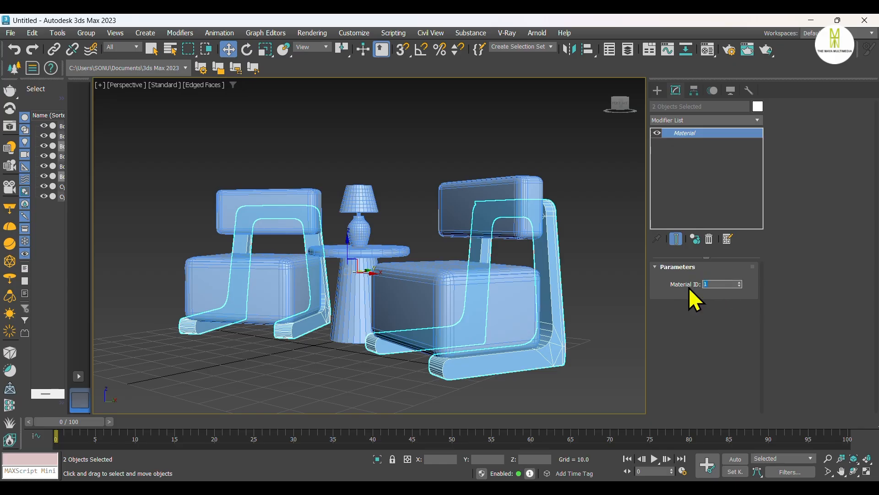
click(627, 250)
alt+middle_drag(550, 196, 409, 230)
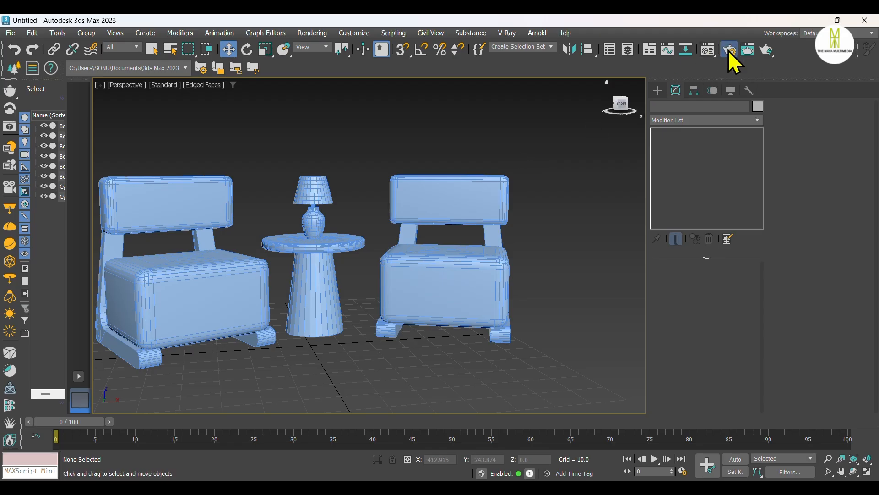
Set the production renderer to V-Ray 6 Hotfix 1 and go through its V-Ray options.
click(563, 104)
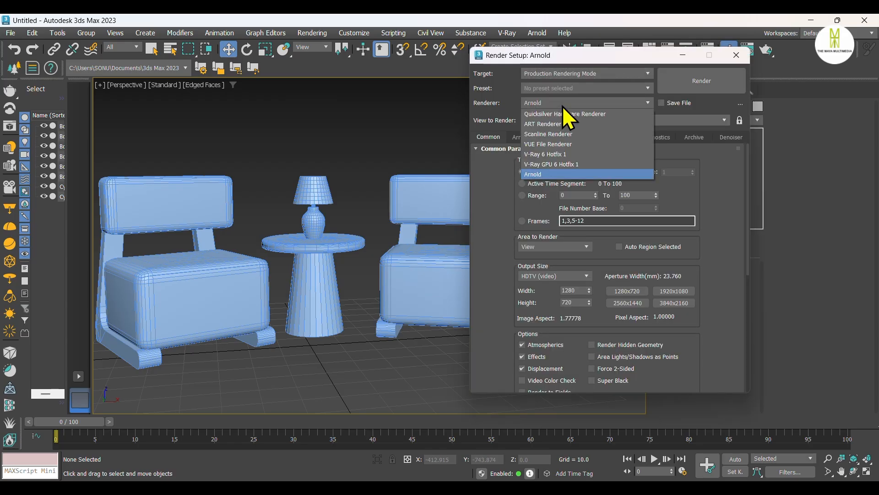
click(548, 153)
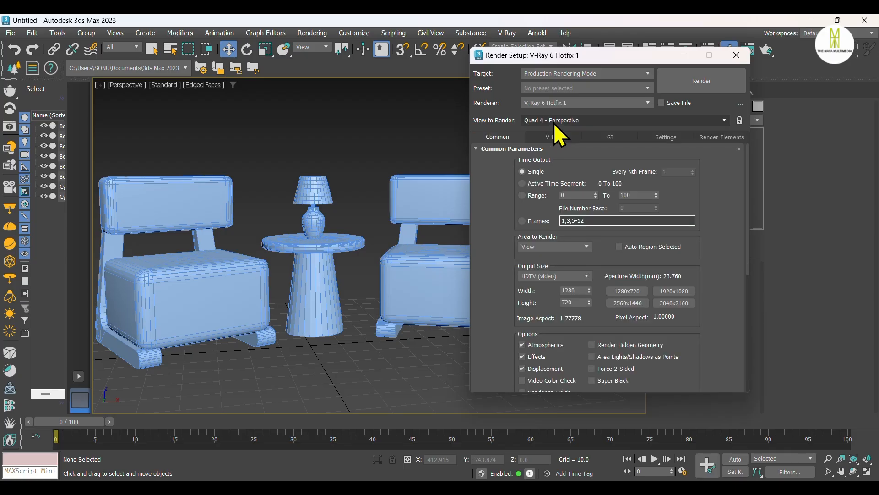
click(555, 137)
click(554, 224)
click(570, 239)
Set the primary global illumination engine to Irradiance map with the Very low preset and close the render setup.
click(610, 137)
click(591, 173)
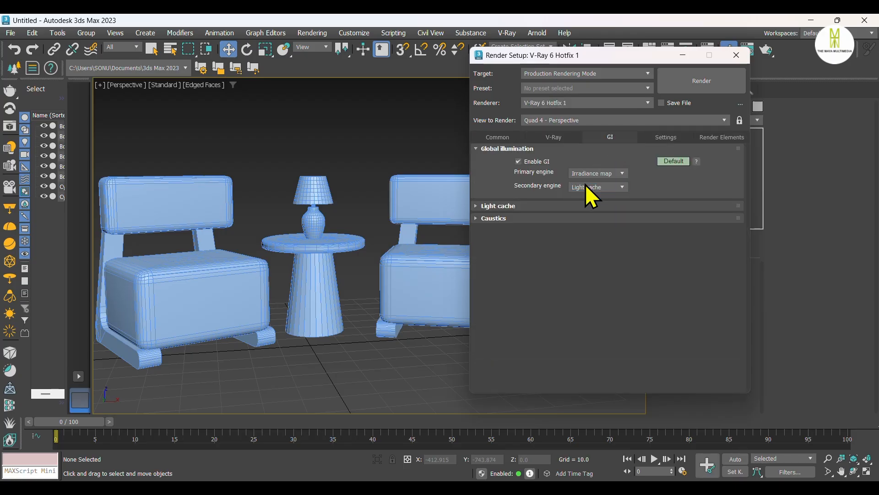
click(586, 183)
click(591, 220)
click(598, 238)
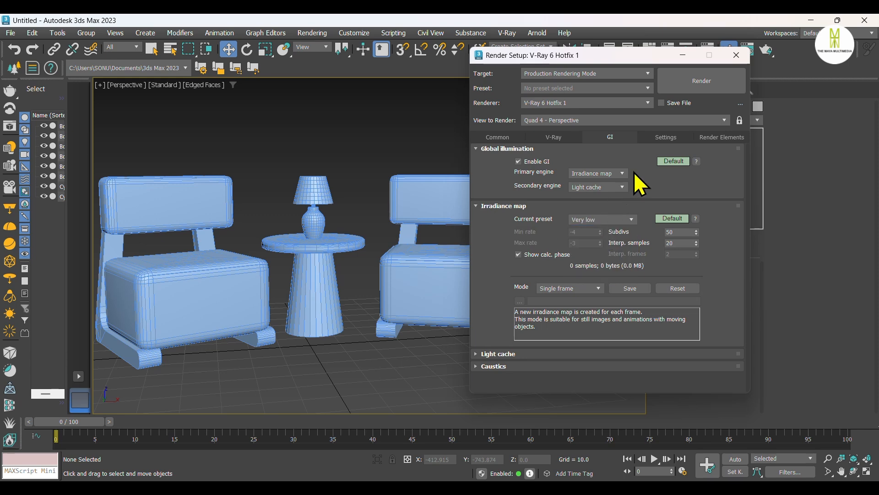
click(736, 55)
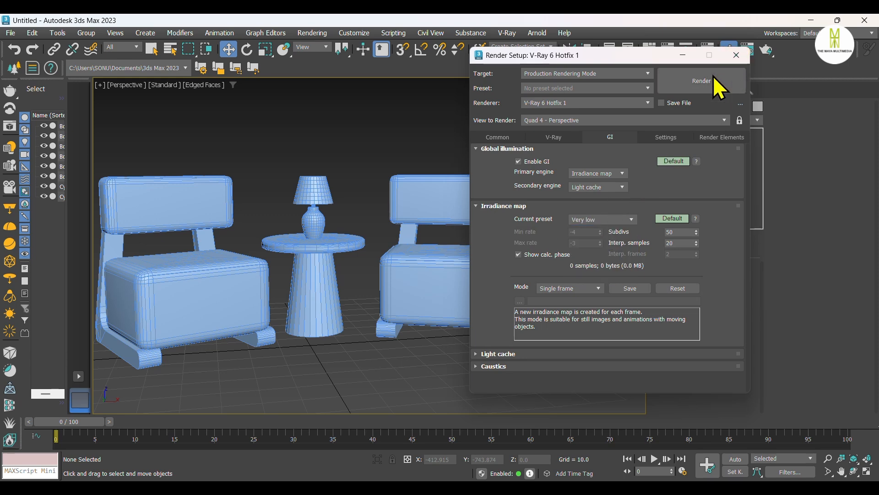
Change the first sample material in the Material Editor to a Multi/Sub-Object material.
middle_drag(548, 220, 574, 223)
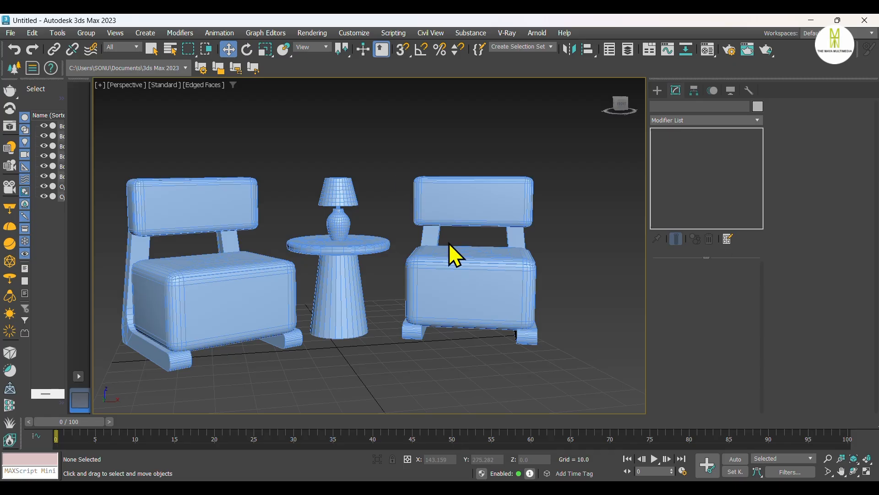
key(m)
drag(593, 45, 601, 39)
middle_drag(466, 126, 447, 122)
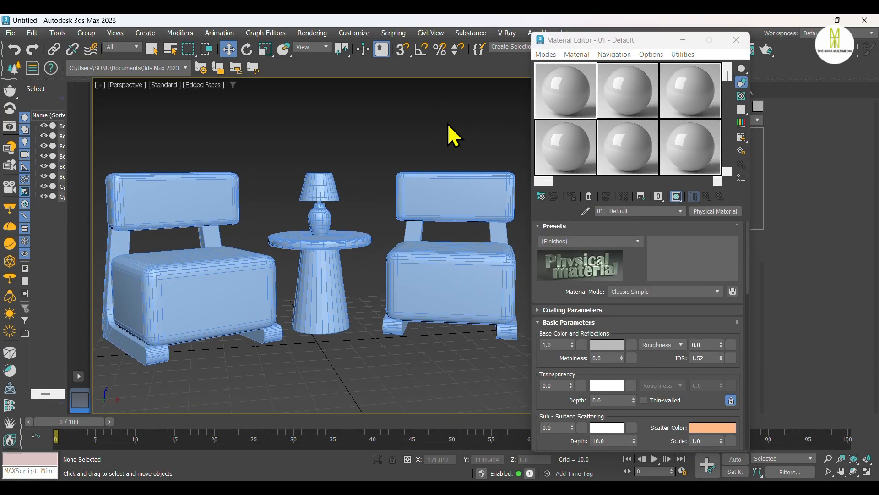
click(703, 211)
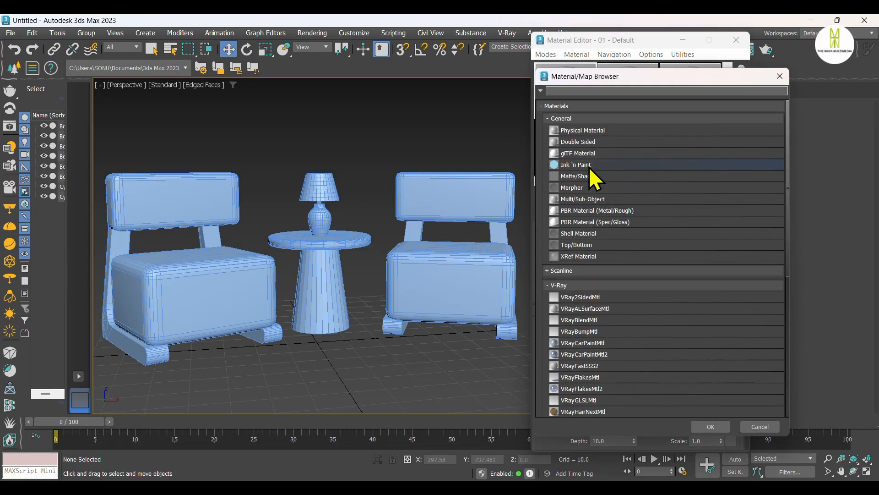
click(590, 202)
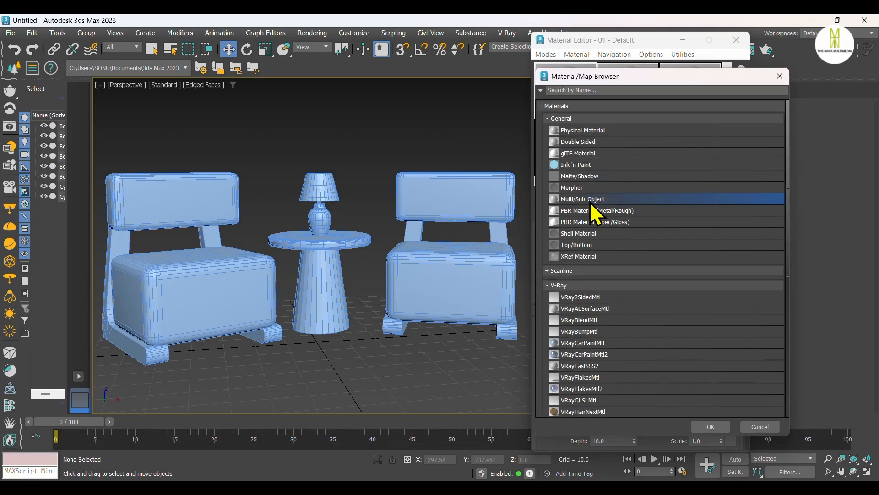
click(710, 427)
click(614, 274)
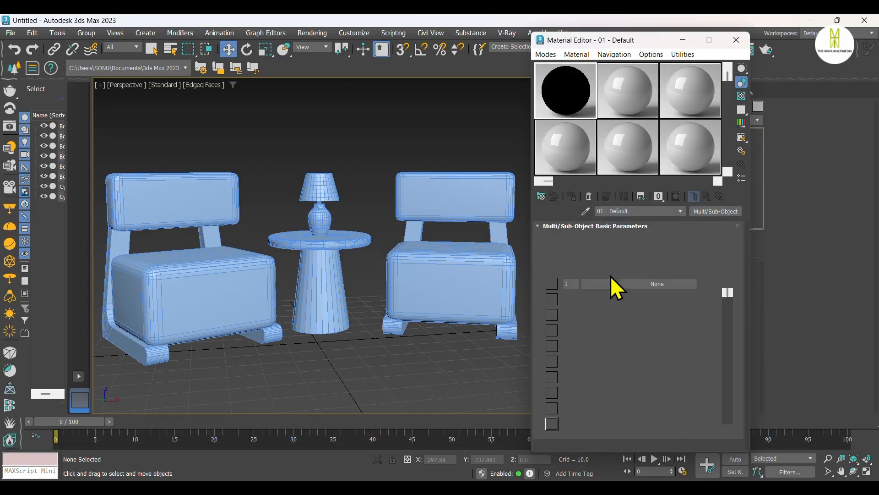
Assign a VRayMtl to the ID 1 slot of the Multi/Sub-Object material.
click(651, 284)
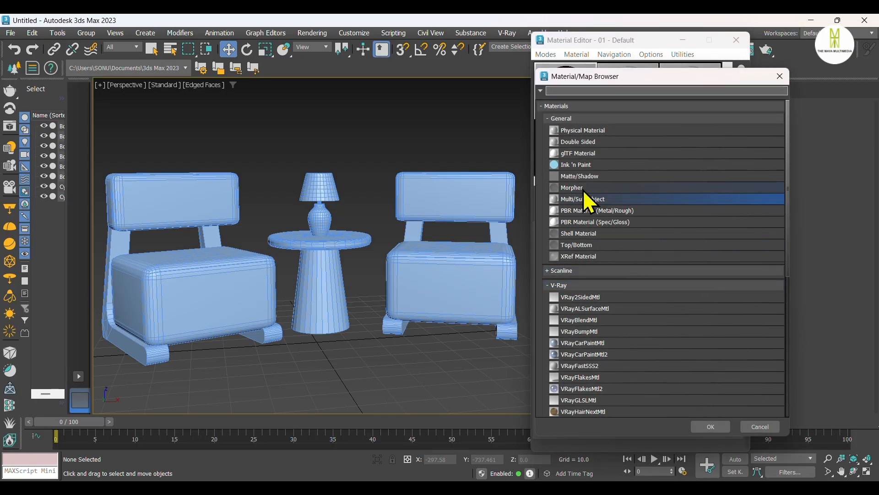
scroll(599, 348, down, 3)
click(600, 403)
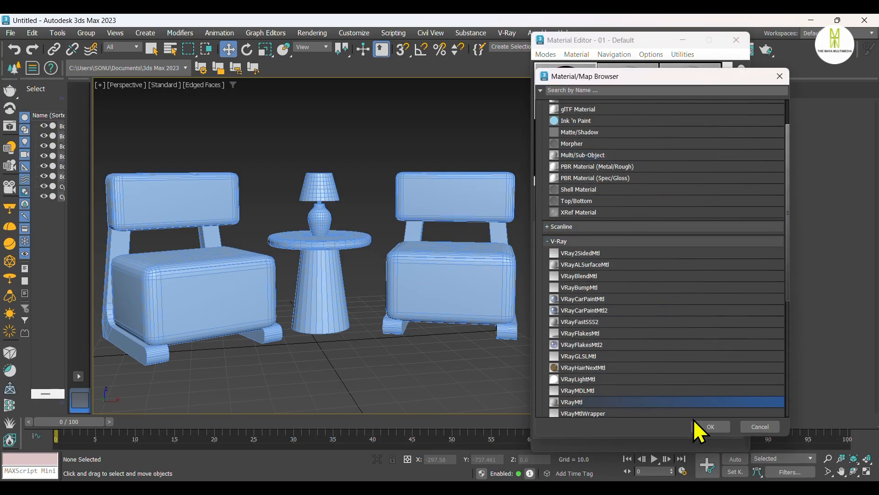
click(703, 426)
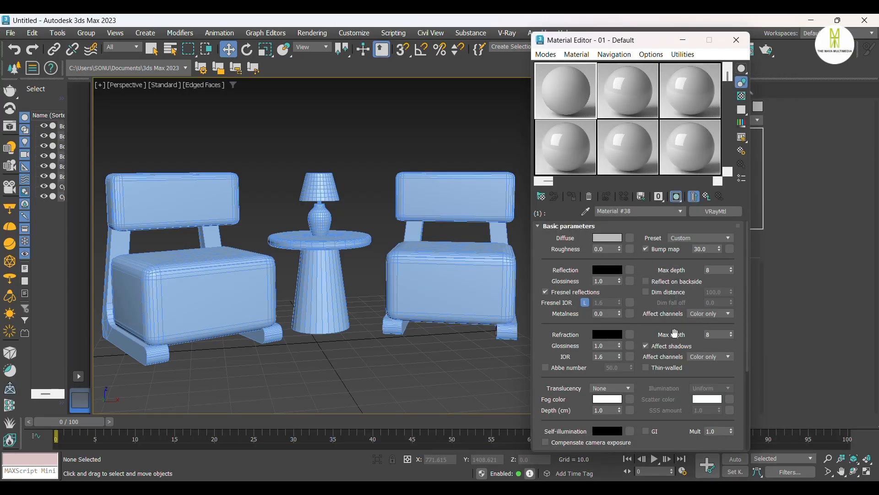
Show the lamp close up in the Front view and set the ID 1 material's diffuse colour to light orange, RGB 247, 161, 84.
key(f)
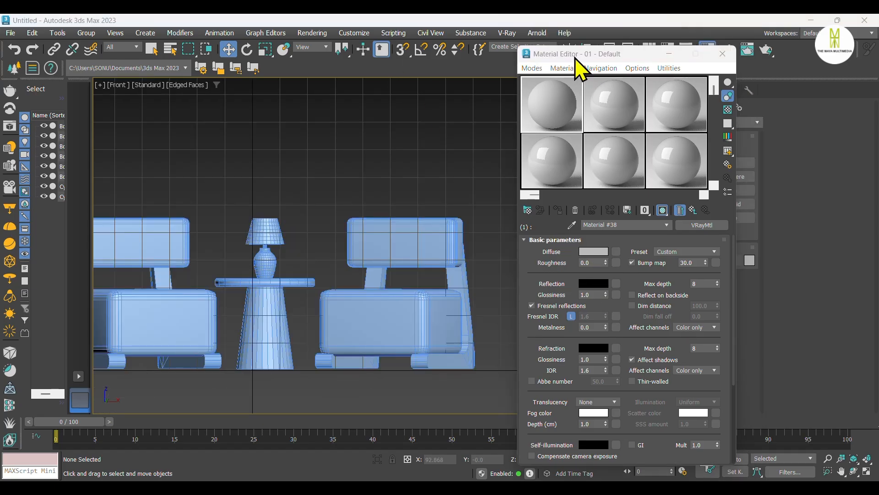
drag(582, 43, 598, 53)
scroll(307, 201, up, 10)
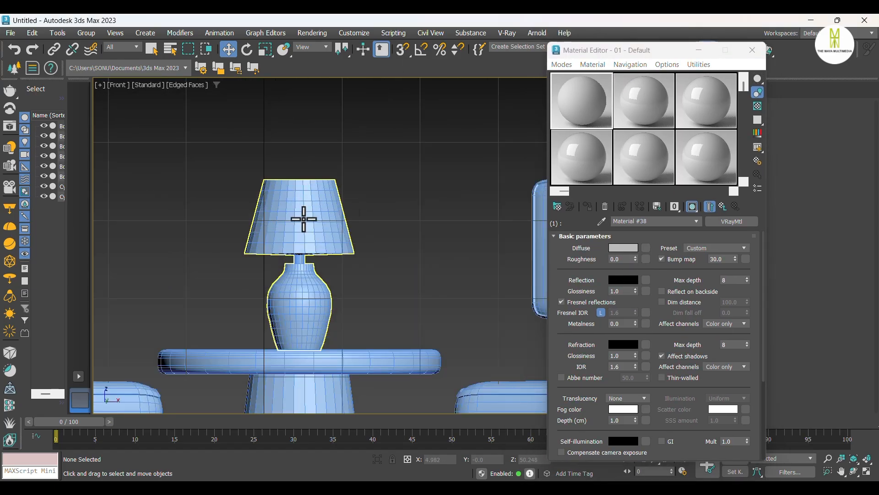
click(625, 248)
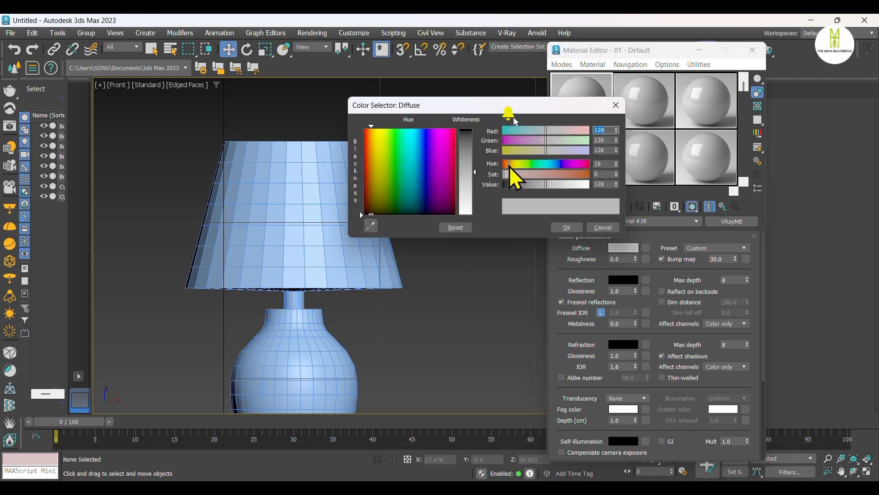
click(372, 133)
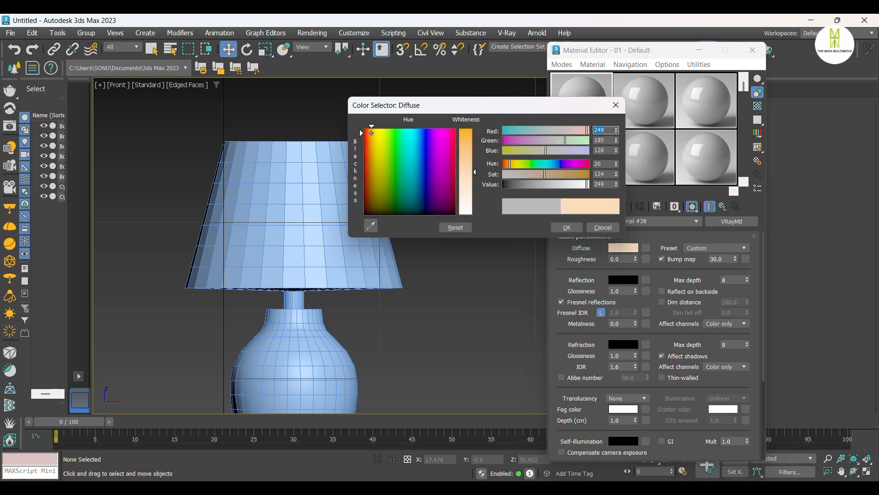
click(469, 138)
drag(470, 142, 469, 157)
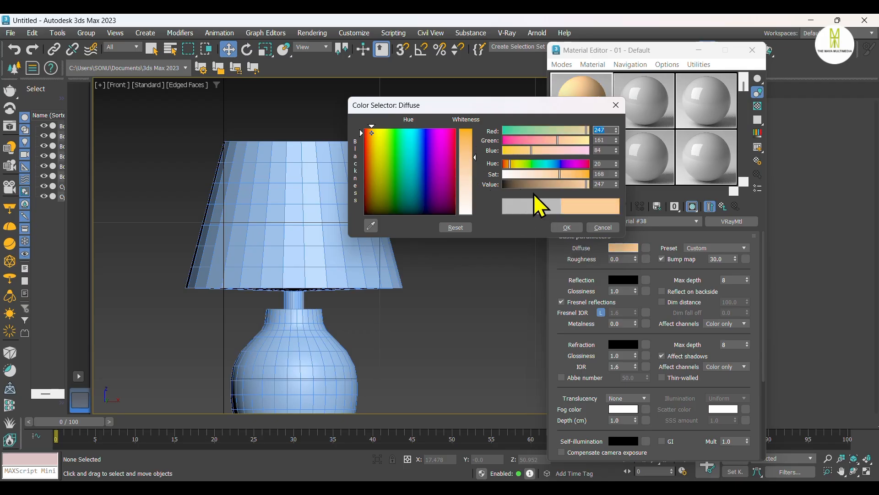
click(567, 227)
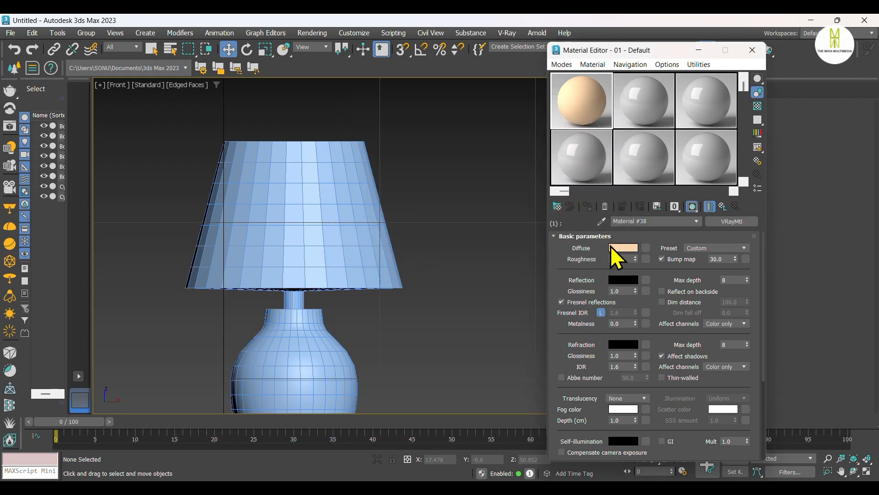
Set the ID 1 material's reflection colour to near white and its reflection glossiness to 0.4.
click(623, 280)
drag(468, 230, 468, 248)
click(556, 261)
click(610, 291)
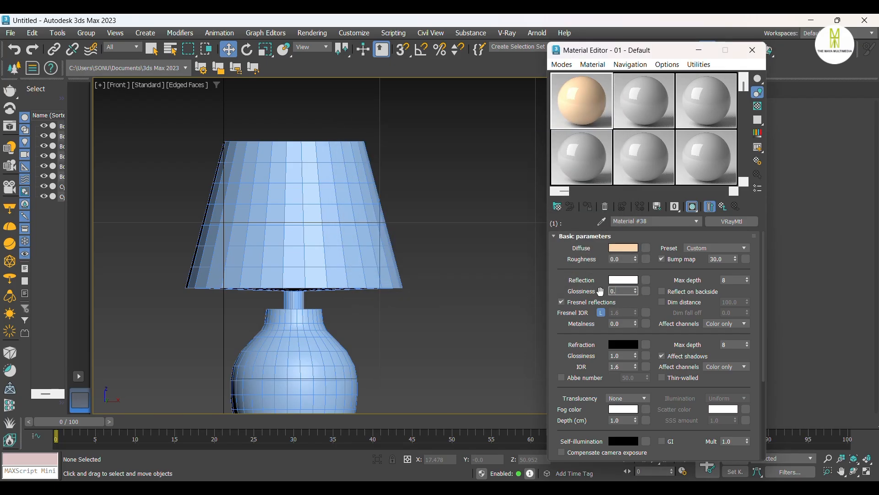
Add a Noise map of size 1 as the ID 1 material's bump map and return to the material's parameters.
click(746, 259)
scroll(600, 348, down, 10)
scroll(600, 353, down, 4)
click(609, 394)
click(710, 426)
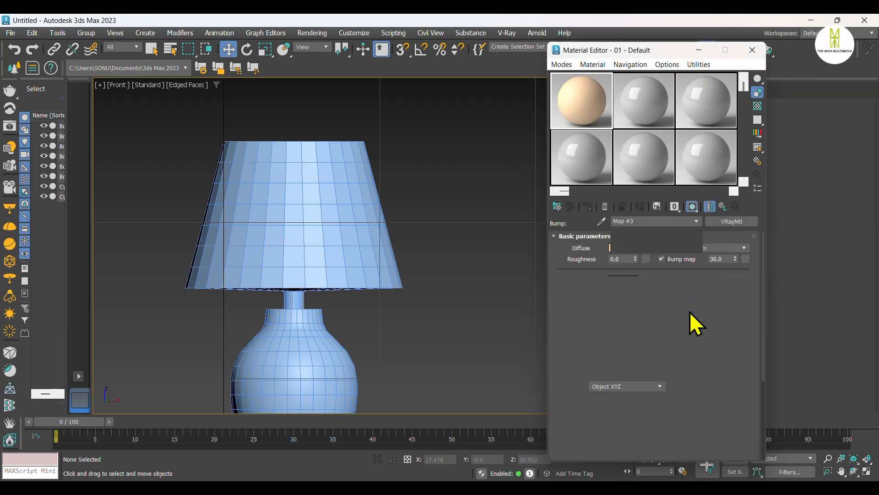
click(593, 378)
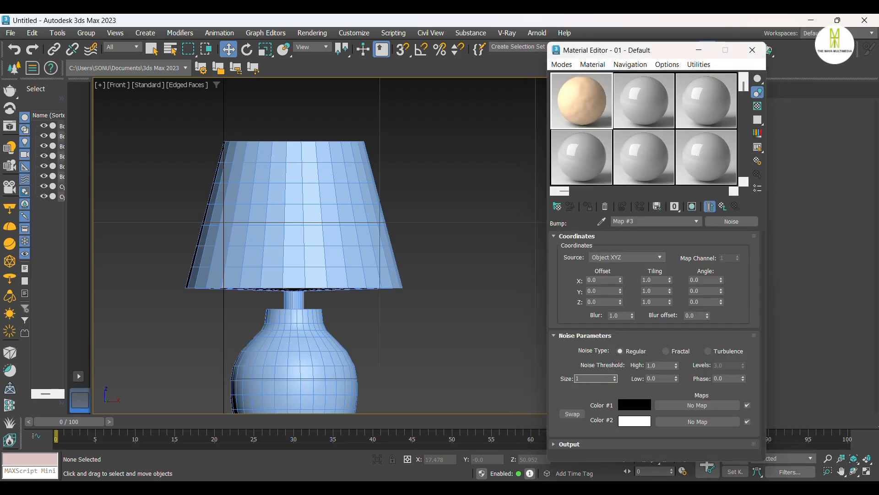
click(723, 206)
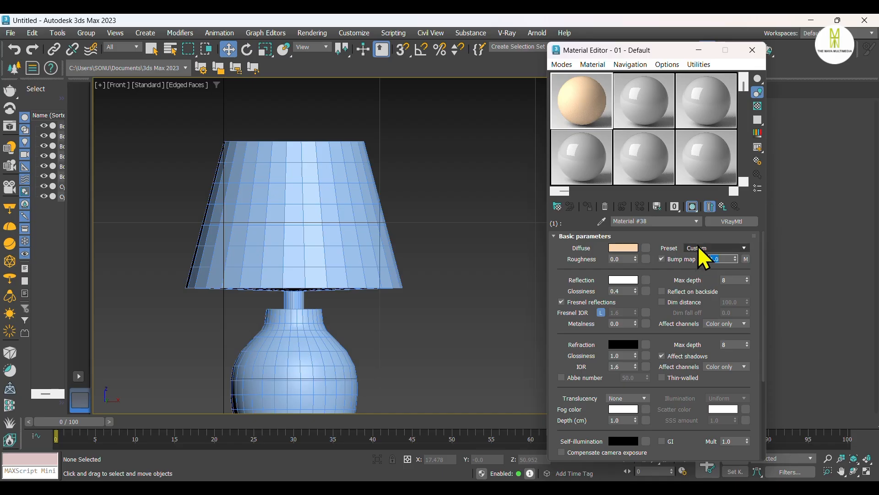
Select the lamp and assign the Multi/Sub-Object material to it.
click(339, 202)
click(586, 206)
scroll(449, 208, down, 3)
scroll(449, 208, up, 4)
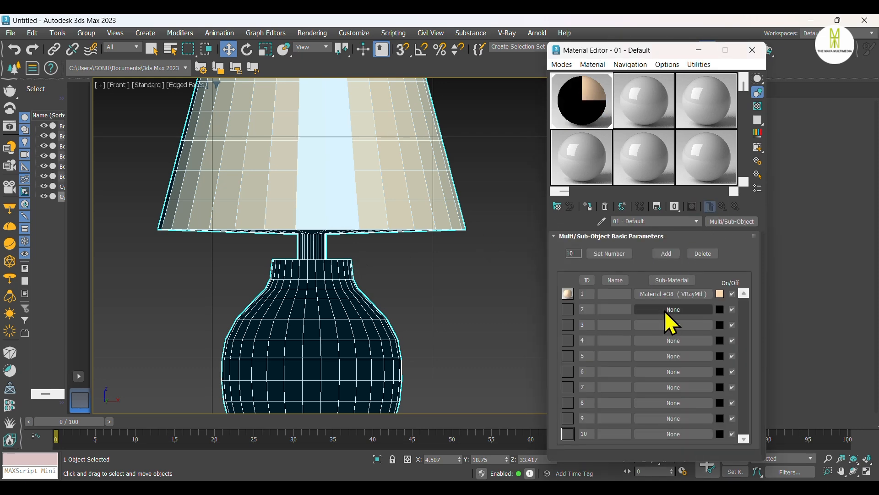
Assign a VRayMtl to the ID 2 slot of the Multi/Sub-Object material.
click(664, 311)
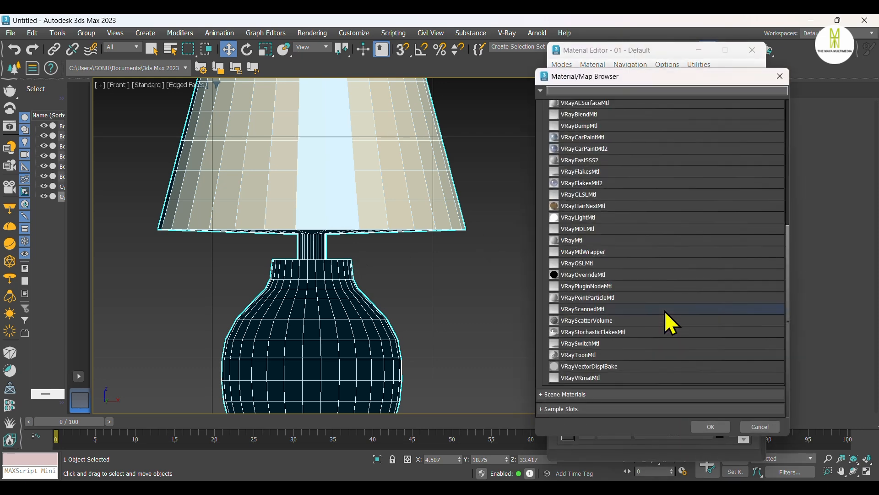
click(604, 240)
click(710, 426)
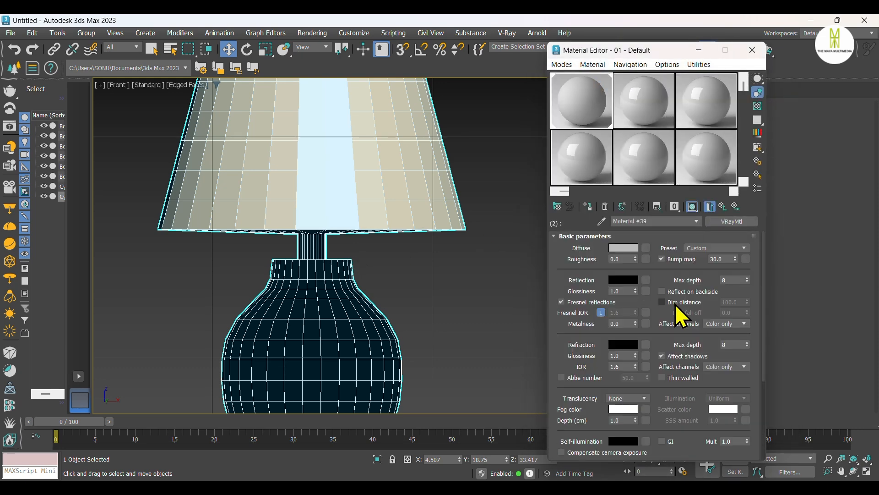
Set the ID 2 material's diffuse colour to brown, RGB 79, 48, 20.
click(630, 248)
click(372, 226)
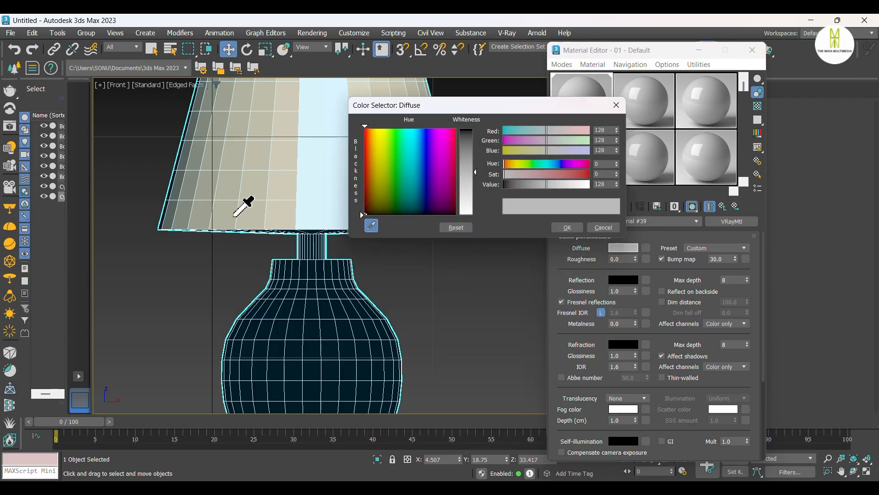
click(239, 219)
scroll(245, 248, down, 1)
drag(513, 108, 607, 146)
scroll(349, 190, up, 2)
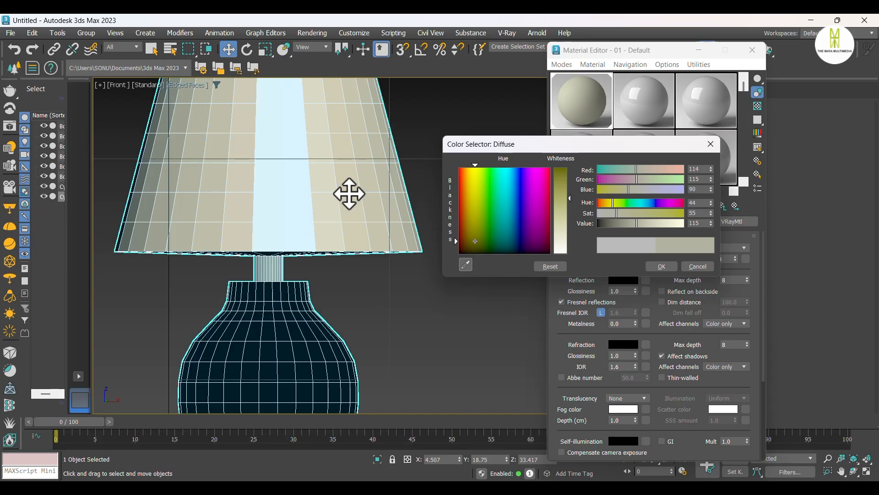
drag(471, 251, 466, 233)
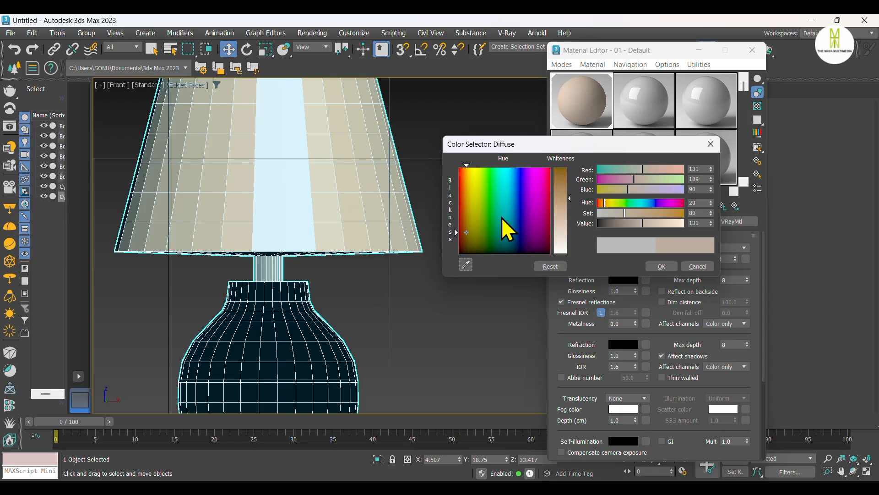
drag(560, 175, 560, 172)
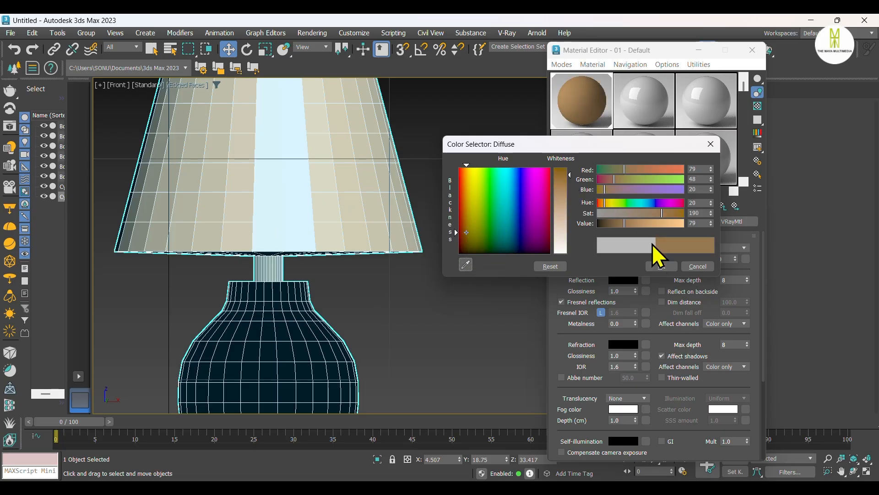
click(661, 266)
Set the ID 2 material's reflection colour to near white and its reflection glossiness to 0.4.
click(626, 281)
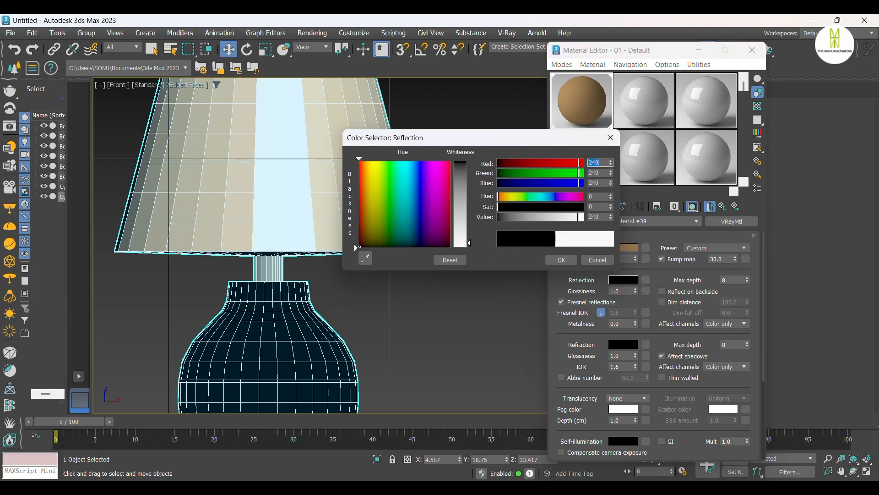
drag(463, 229, 464, 238)
click(566, 258)
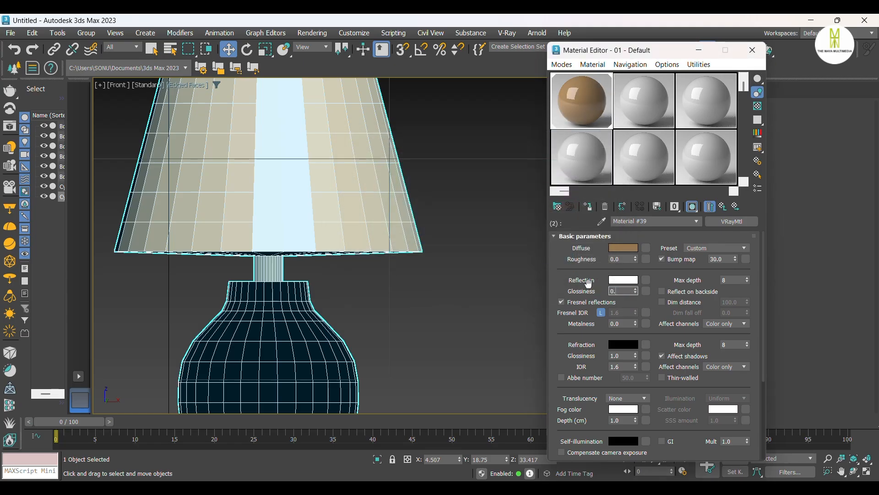
key(Return)
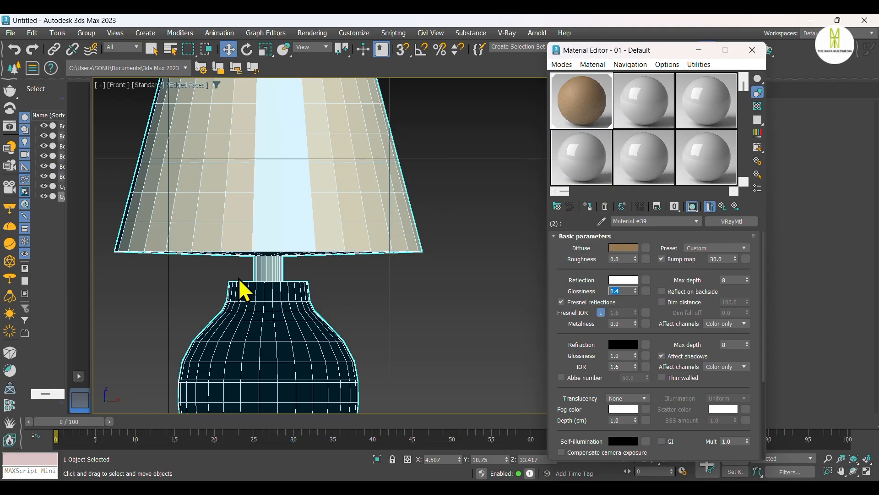
Give the ID 2 material a Noise bump map of size 1 with a bump amount of 1, and return to the Multi/Sub-Object level.
scroll(322, 272, up, 2)
middle_drag(323, 272, 365, 251)
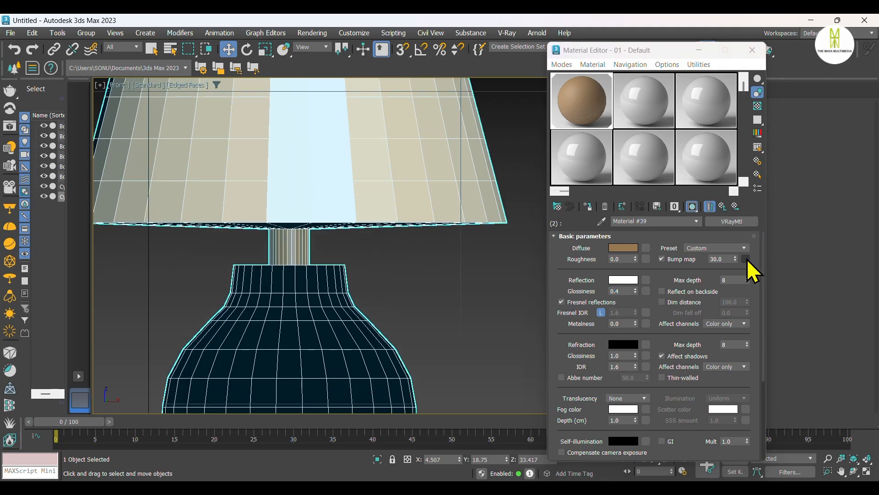
click(745, 259)
scroll(611, 352, down, 5)
click(600, 396)
click(708, 426)
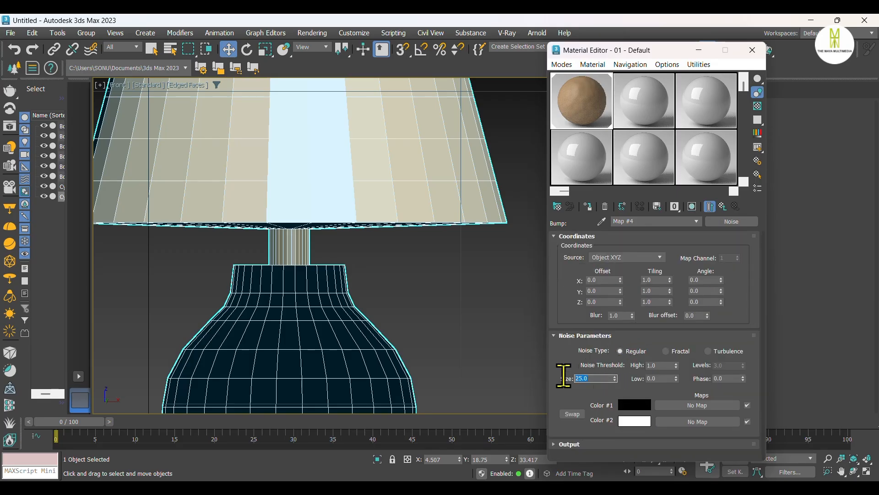
click(723, 207)
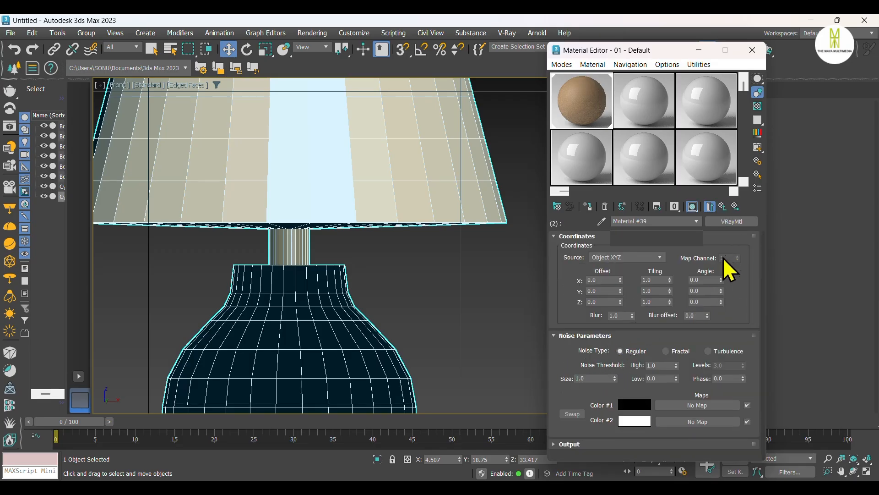
drag(729, 259, 681, 259)
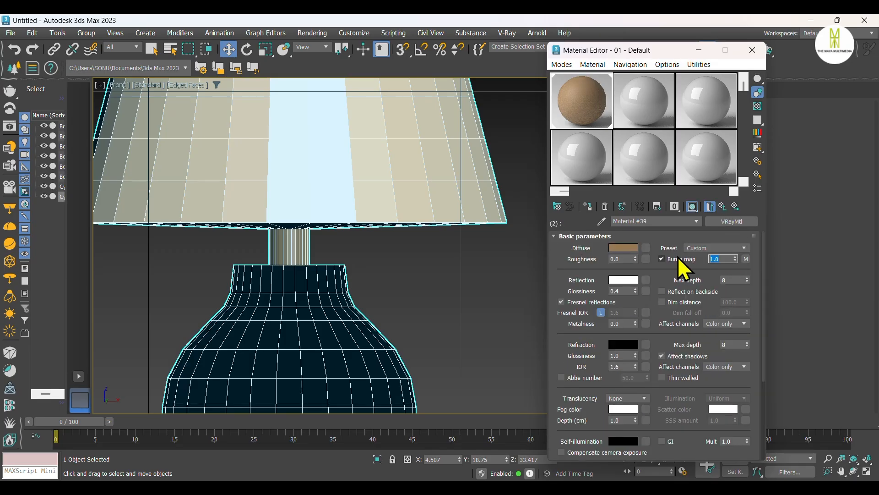
middle_drag(407, 256, 401, 167)
click(722, 208)
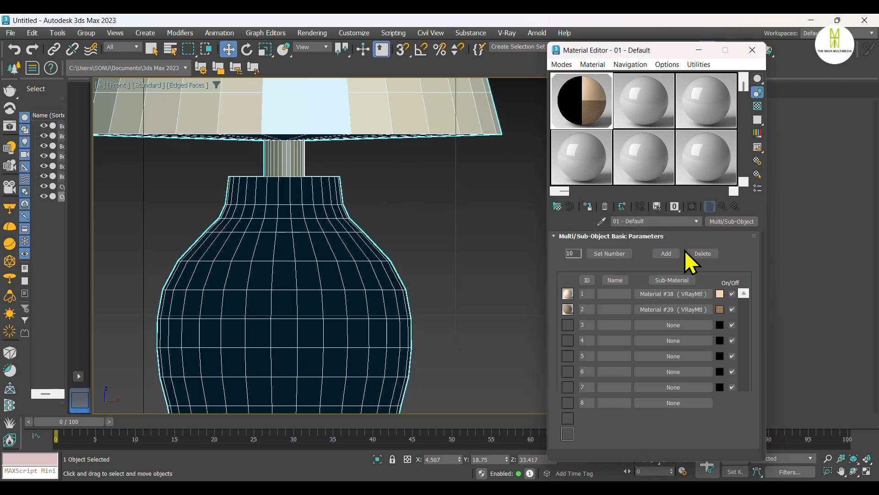
Assign a VRayMtl to the ID 3 slot of the Multi/Sub-Object material.
click(675, 326)
click(603, 238)
click(713, 418)
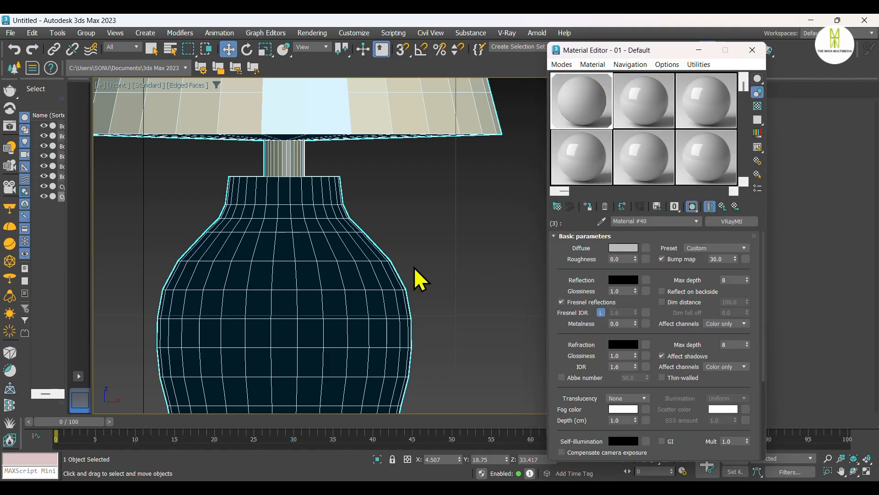
Set the ID 3 material's diffuse colour to pale peach, RGB 240, 190, 146.
scroll(392, 270, down, 2)
scroll(379, 270, up, 1)
click(624, 246)
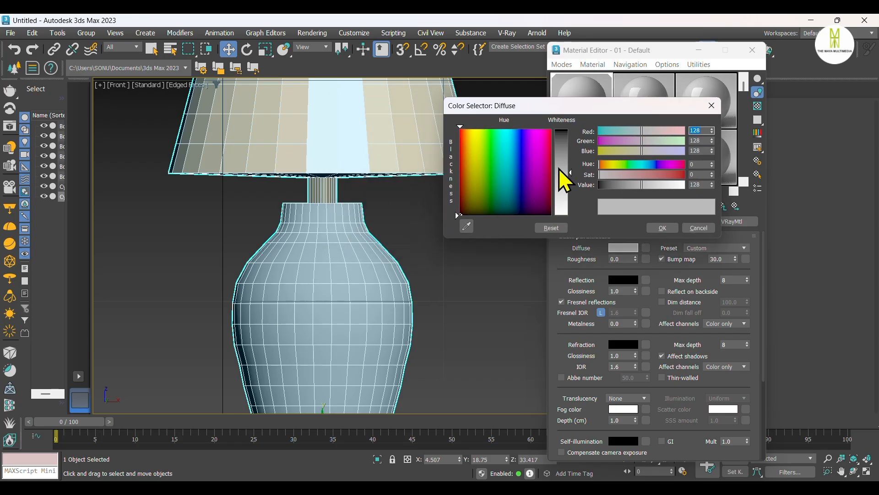
click(467, 141)
drag(467, 141, 468, 142)
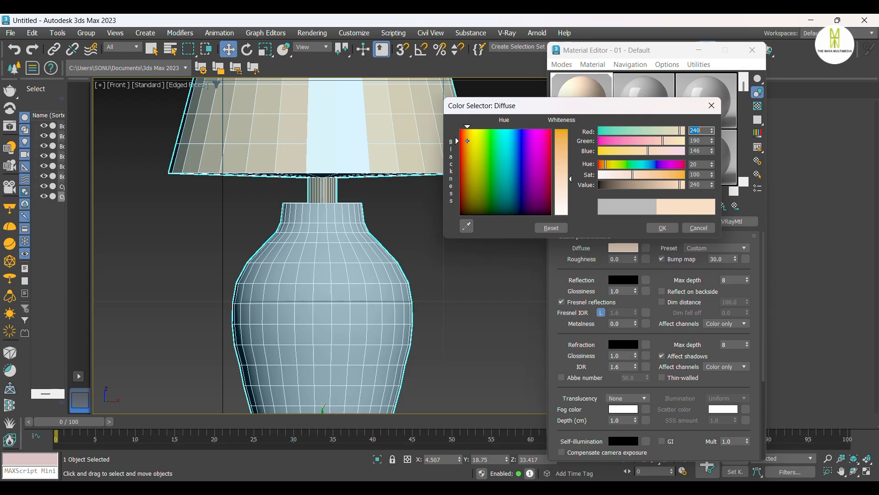
click(662, 227)
Set the ID 3 material's reflection colour to near white with a value of 254 and unlock its Fresnel IOR.
click(623, 279)
drag(457, 243, 459, 250)
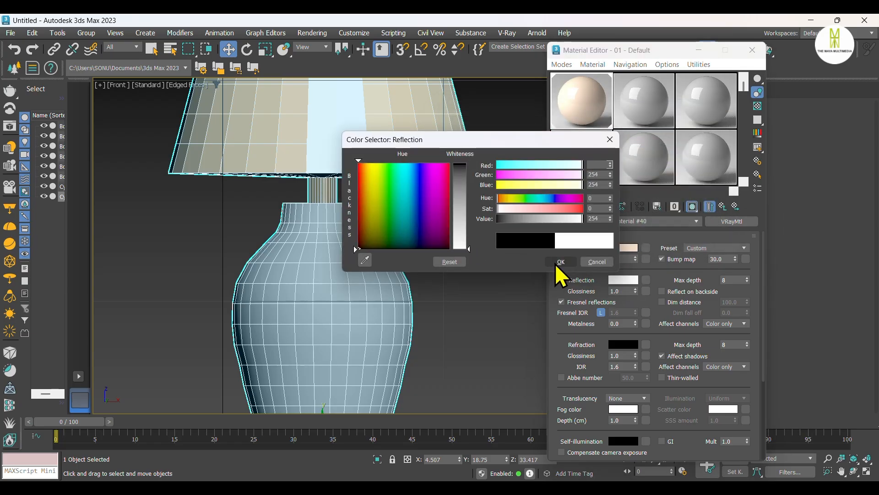
click(559, 261)
click(601, 312)
Set the ID 3 material's bump amount to 5 and add a Noise map as its bump map.
click(721, 260)
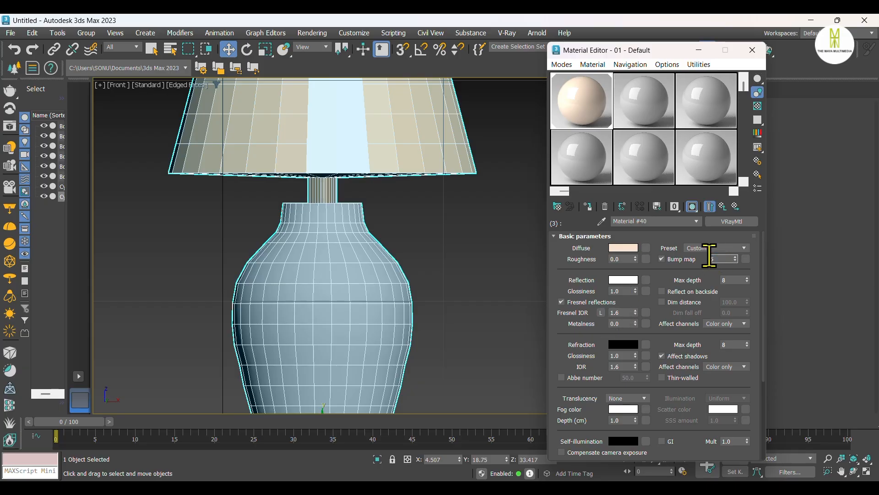
click(746, 259)
scroll(606, 370, down, 6)
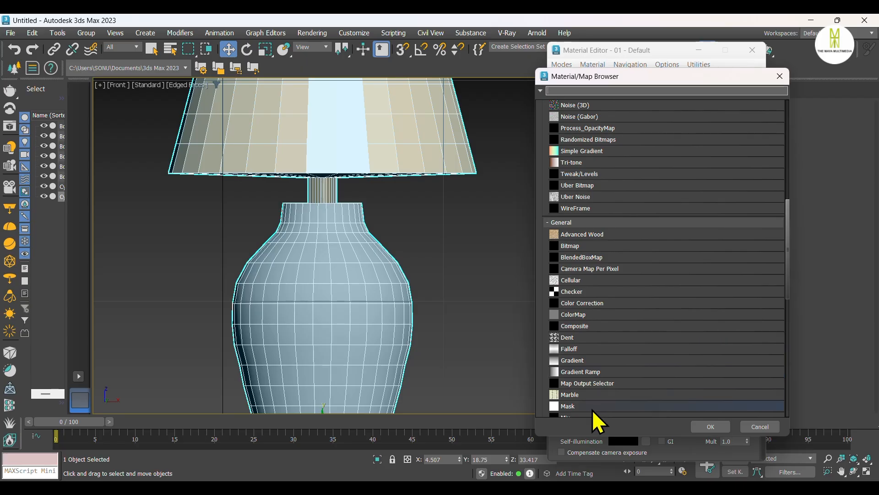
click(592, 407)
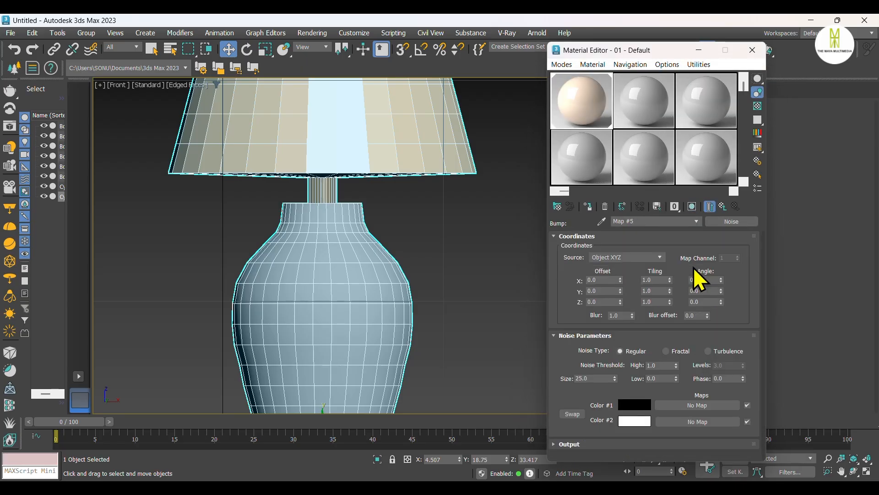
Set the ID 3 bump noise size to 1.0 and the ID 3 material's reflection glossiness to 0.5.
double_click(594, 378)
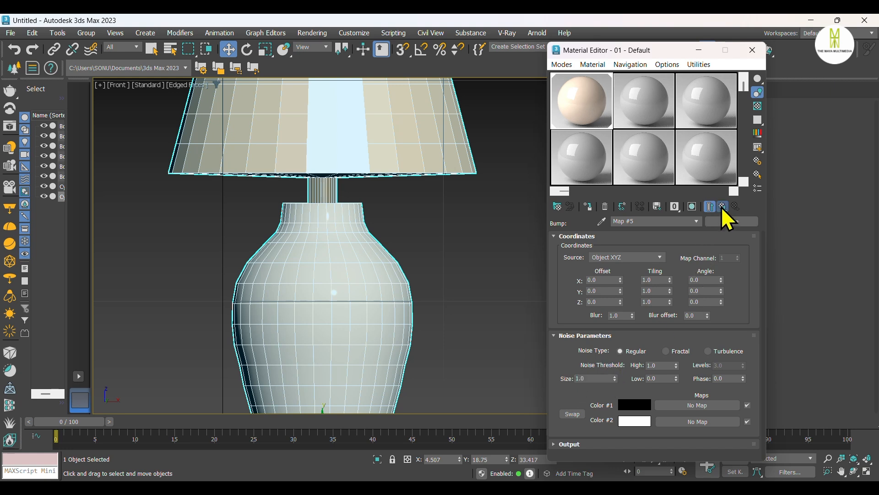
click(693, 206)
double_click(625, 292)
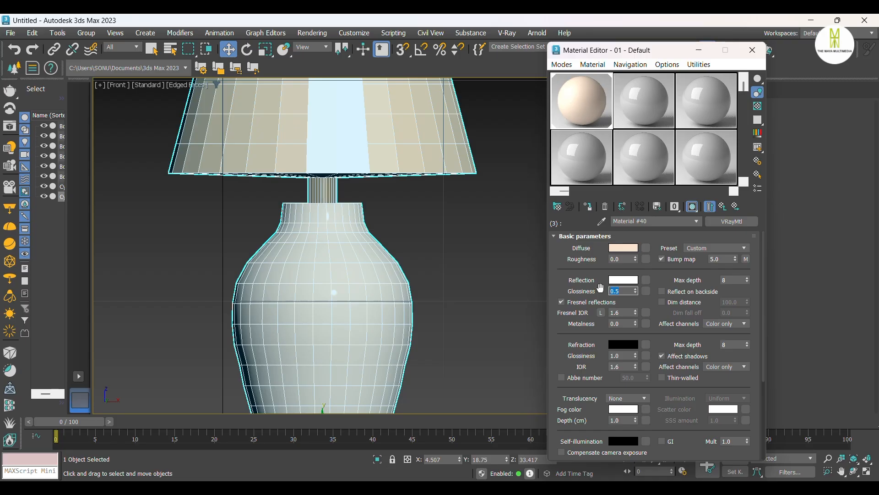
text(0.5)
key(Return)
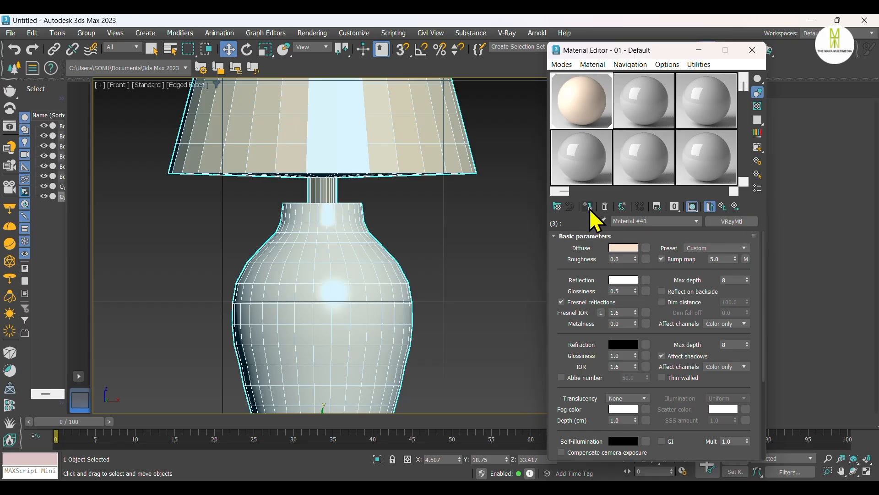
click(722, 206)
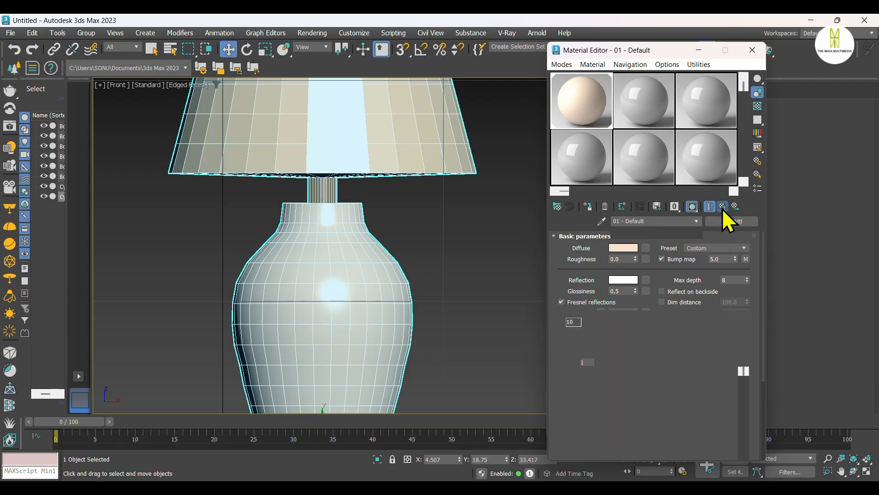
Examine the lamp's materials from several angles without edge lines, ending in the front view.
scroll(304, 216, down, 5)
alt+middle_drag(386, 239, 399, 259)
key(F4)
scroll(323, 234, up, 6)
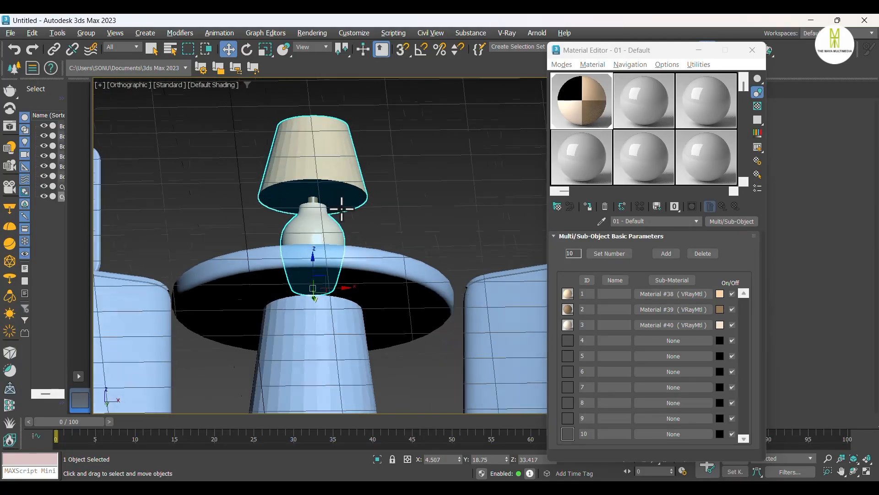
scroll(340, 209, down, 4)
alt+middle_drag(399, 229, 287, 252)
scroll(325, 220, up, 4)
key(F4)
scroll(310, 234, up, 4)
scroll(367, 265, down, 4)
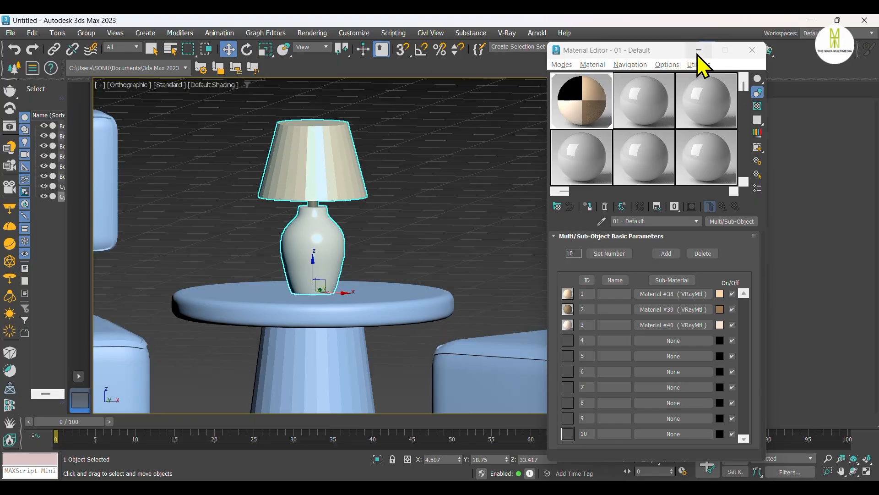
scroll(350, 220, down, 4)
alt+middle_drag(350, 220, 345, 196)
key(f)
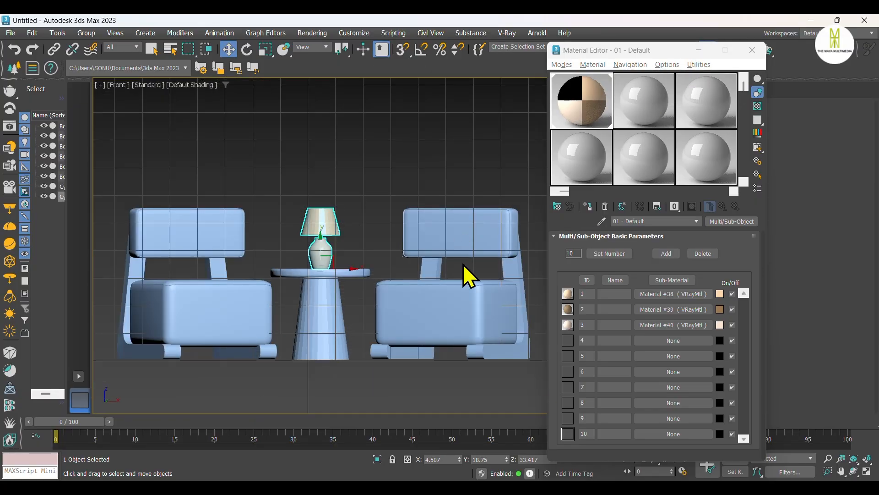
Select the right chair's backrest and assign a VRayMtl to the ID 5 slot of the Multi/Sub-Object material.
click(436, 206)
click(698, 50)
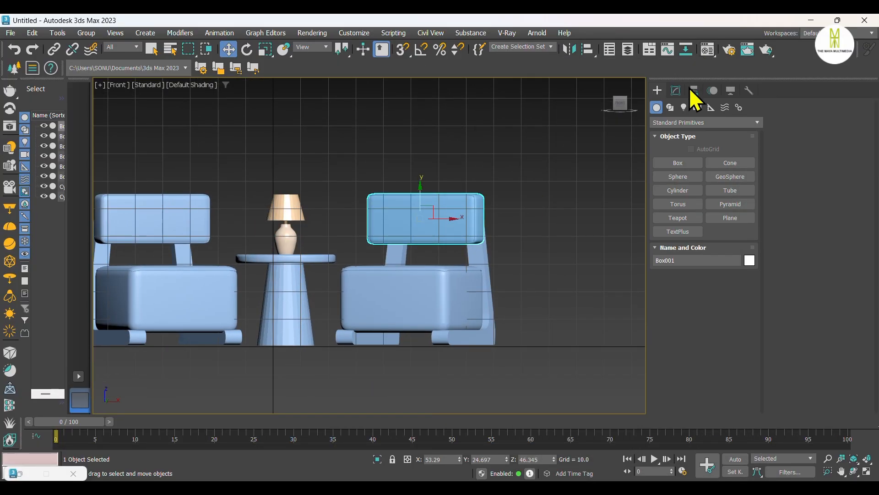
click(677, 90)
key(m)
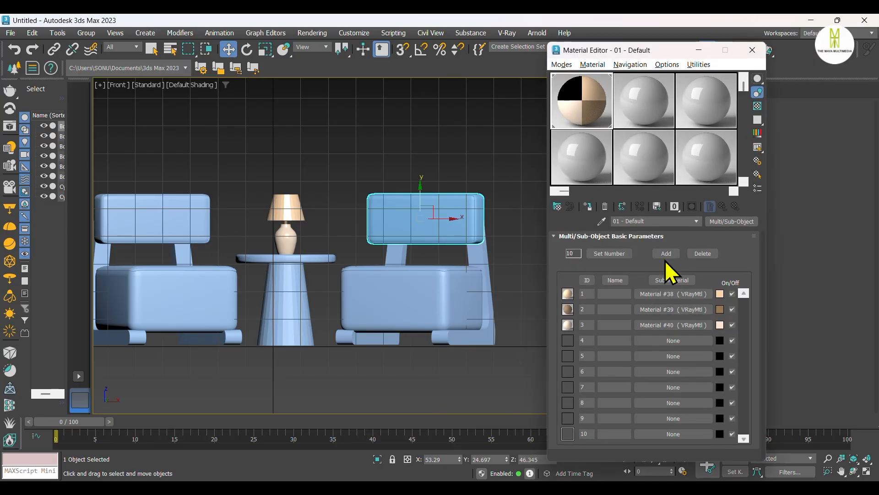
click(666, 356)
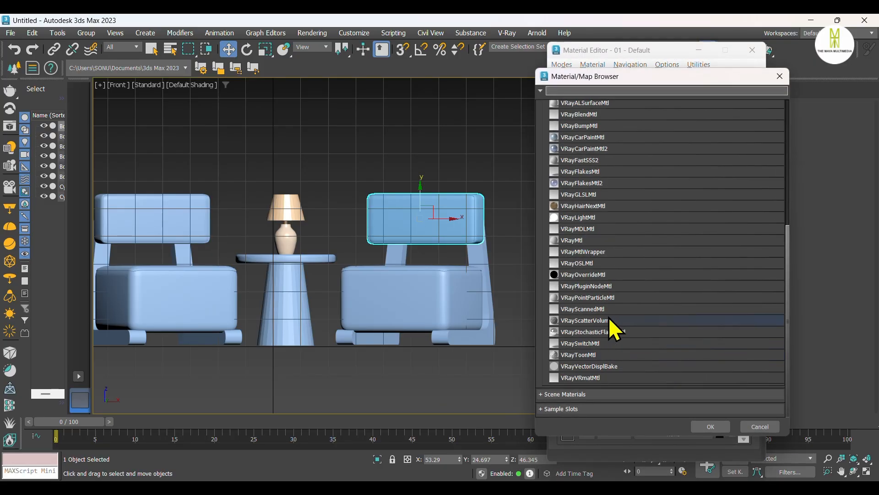
click(600, 241)
click(702, 422)
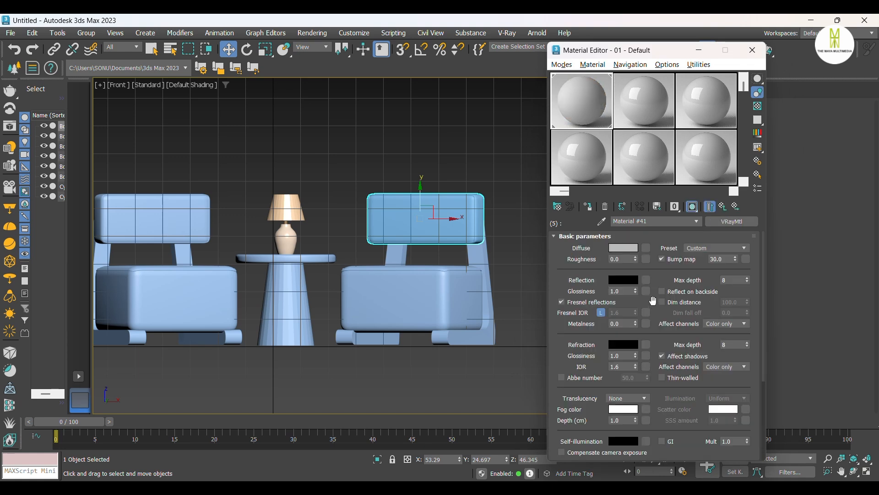
scroll(462, 249, up, 4)
middle_drag(461, 212, 463, 196)
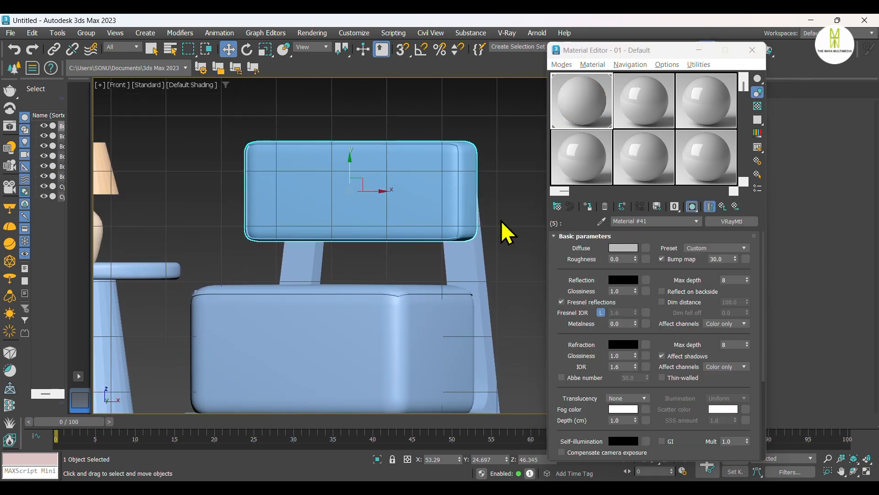
click(644, 247)
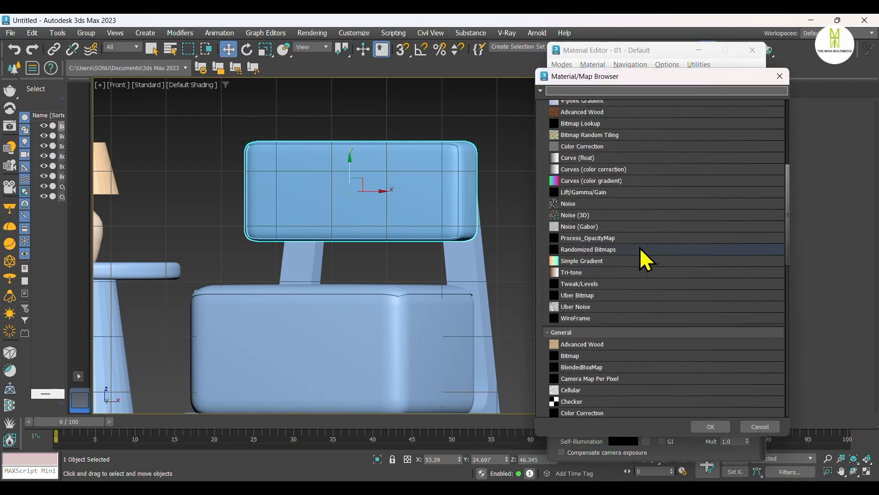
click(603, 358)
click(710, 426)
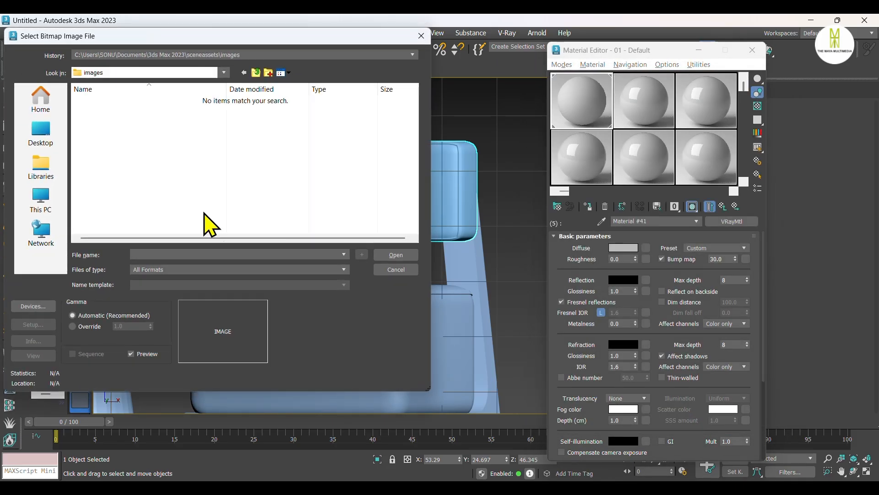
click(41, 138)
double_click(133, 160)
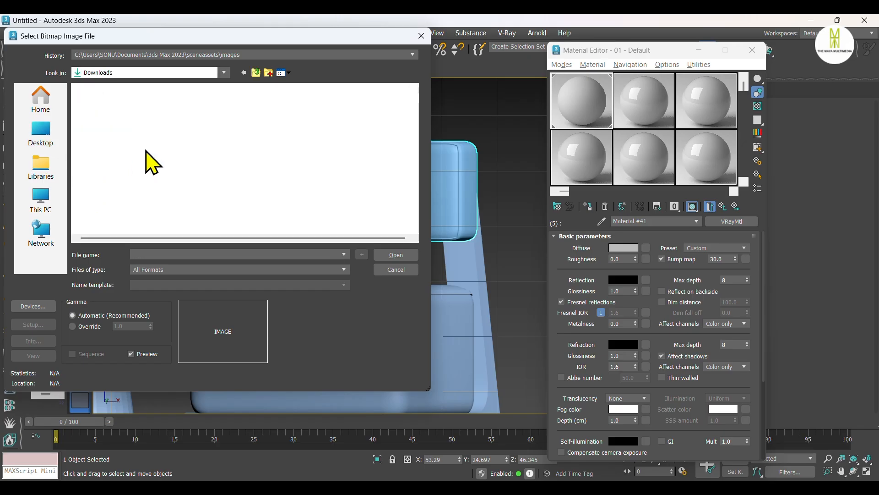
double_click(153, 115)
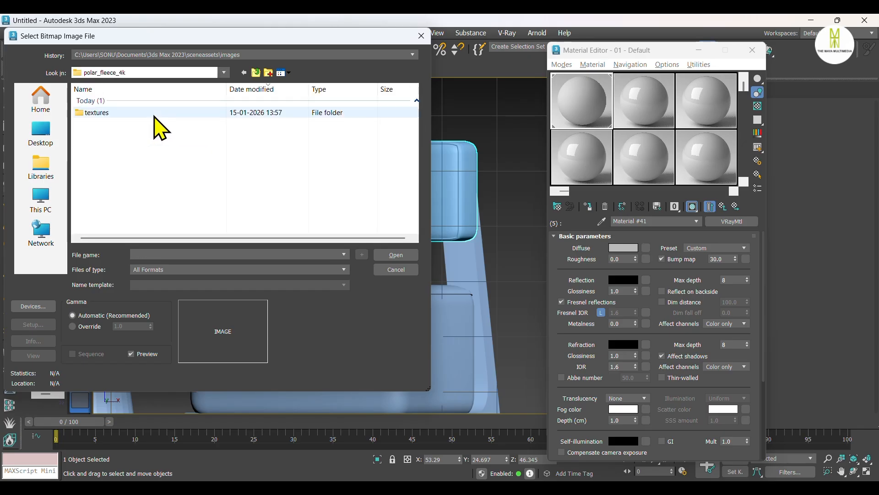
double_click(155, 113)
click(149, 136)
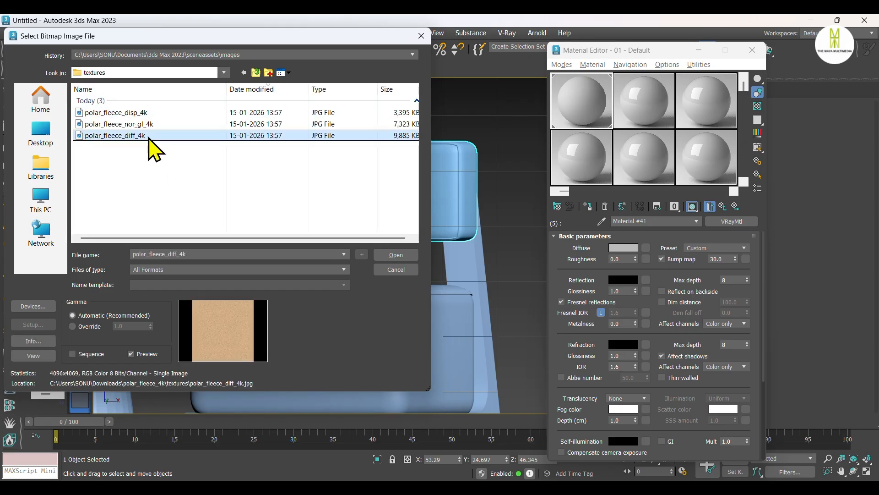
click(398, 269)
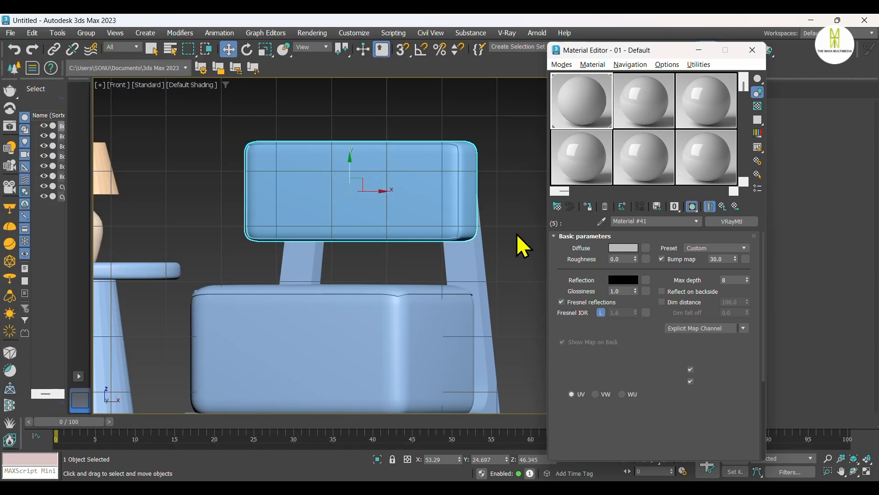
click(723, 206)
right_click(646, 248)
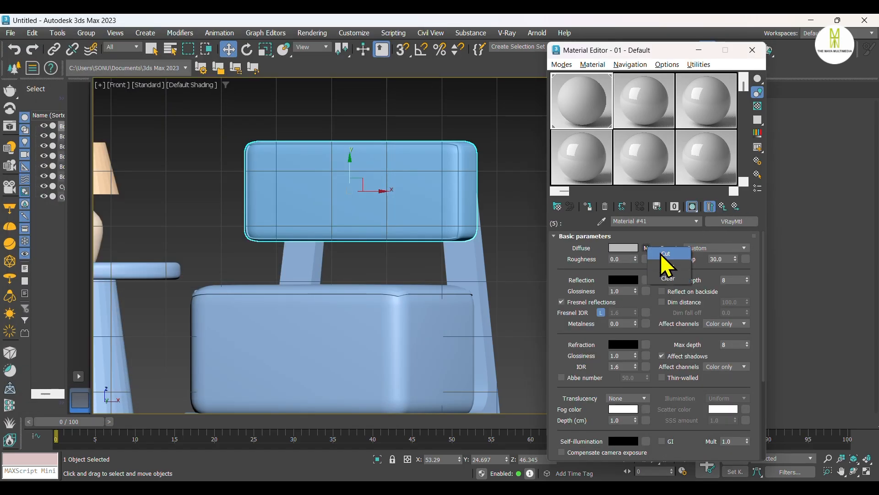
click(676, 280)
Set the ID 5 material's diffuse colour to light grey with a value of 210.
click(631, 249)
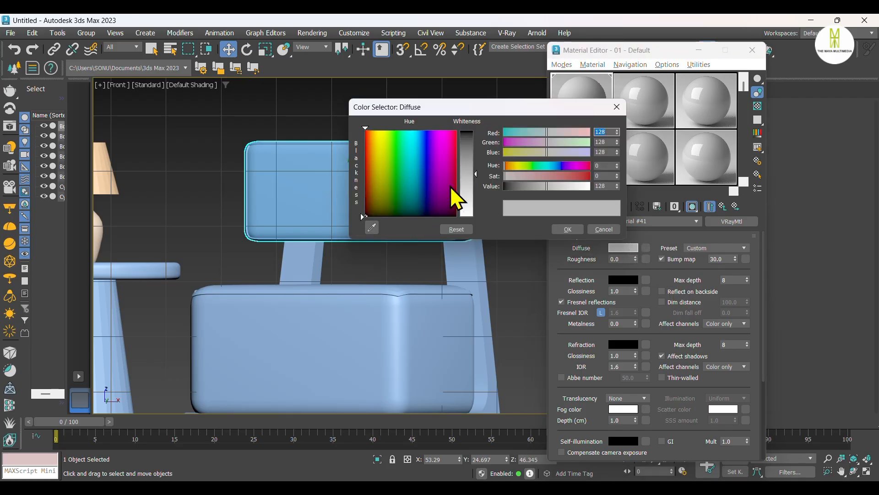
drag(467, 195, 467, 200)
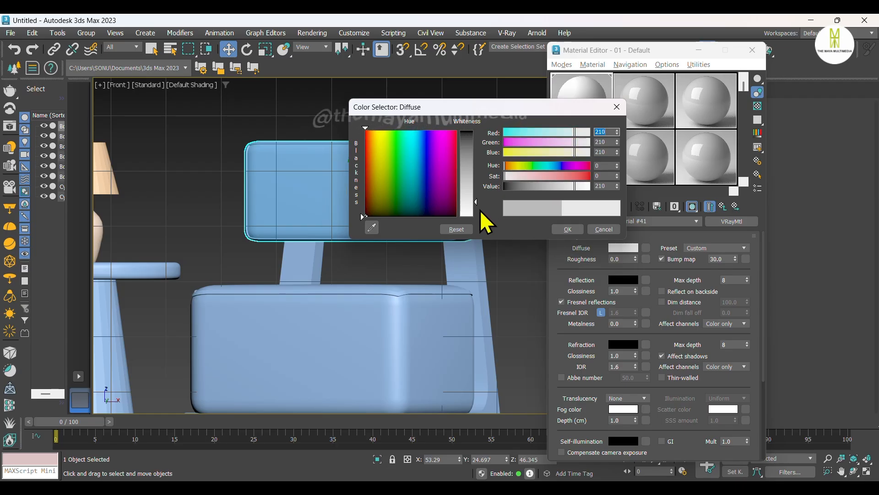
click(567, 229)
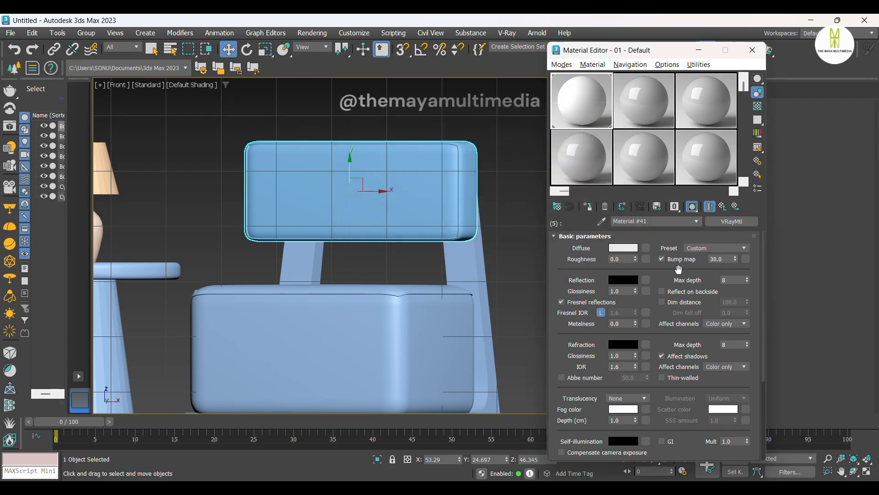
Set the ID 5 material's reflection colour to white and its reflection glossiness to 0.5.
click(631, 281)
drag(464, 204, 467, 249)
click(567, 261)
drag(619, 292, 599, 292)
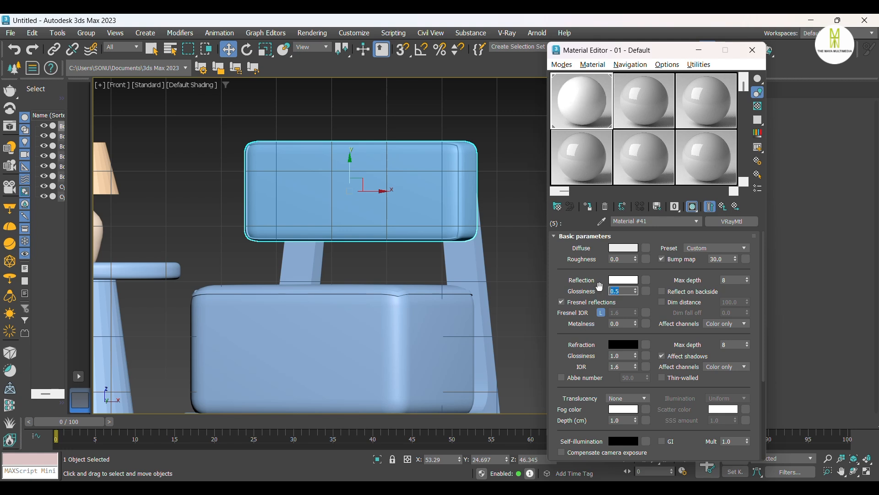
text(0.5)
key(BackSpace)
Add a VRayNormalMap as the ID 5 material's bump map and open an enlarged preview of the sample sphere.
click(747, 259)
scroll(600, 350, down, 10)
scroll(600, 350, down, 2)
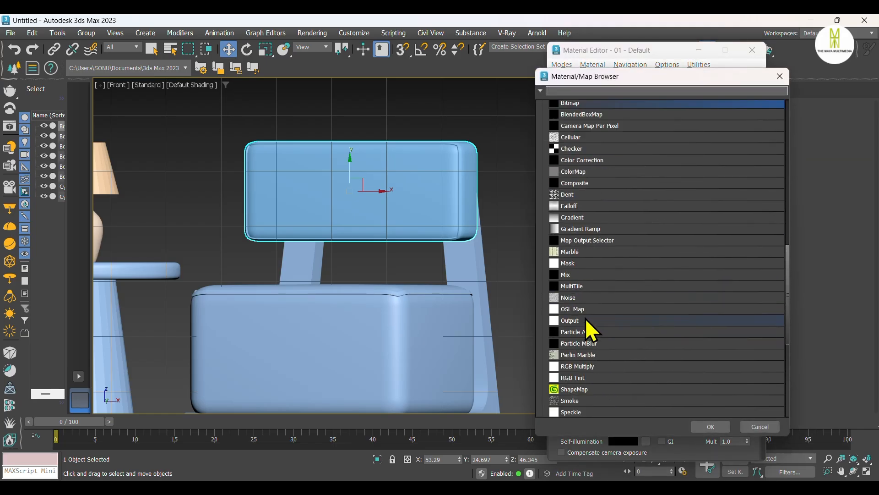
scroll(588, 321, down, 15)
click(561, 378)
scroll(586, 332, down, 5)
scroll(586, 321, down, 4)
click(583, 298)
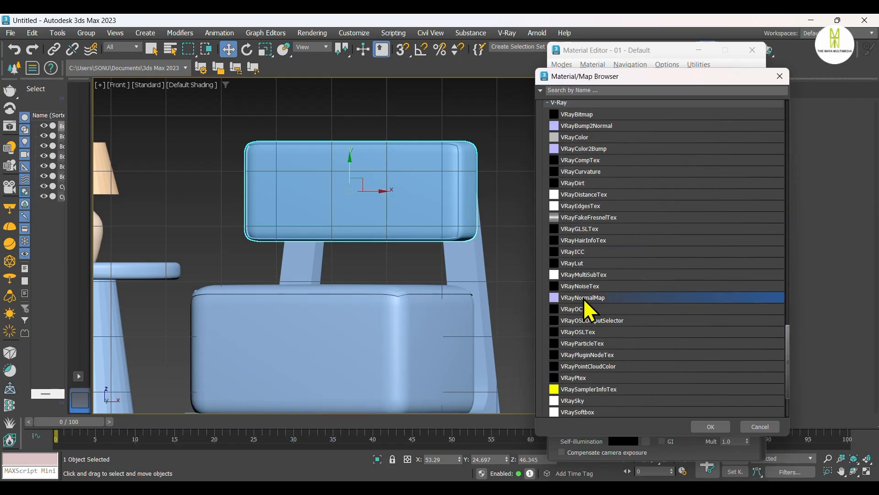
click(711, 426)
double_click(584, 110)
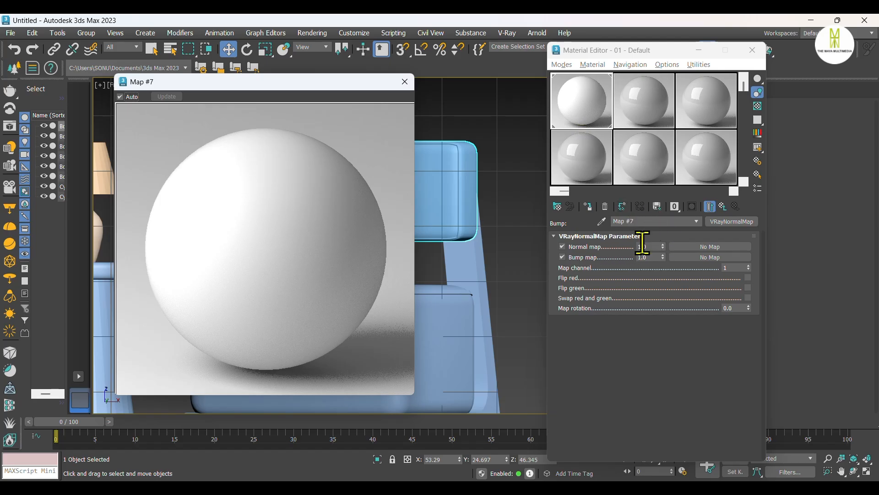
Load the bitmap polar_fleece_nor_gl_4k from the polar_fleece_4k textures folder as the normal map and set its amount to 0.7.
click(708, 248)
scroll(608, 247, up, 10)
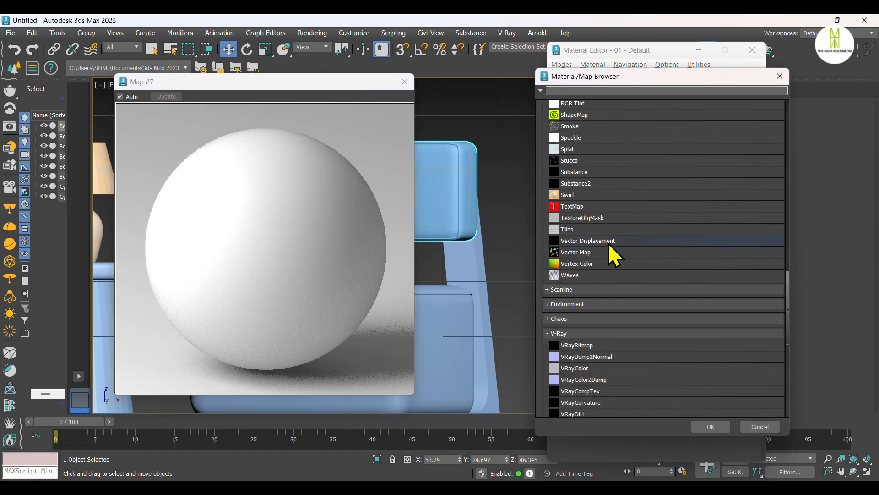
scroll(603, 226, up, 7)
click(600, 203)
click(700, 426)
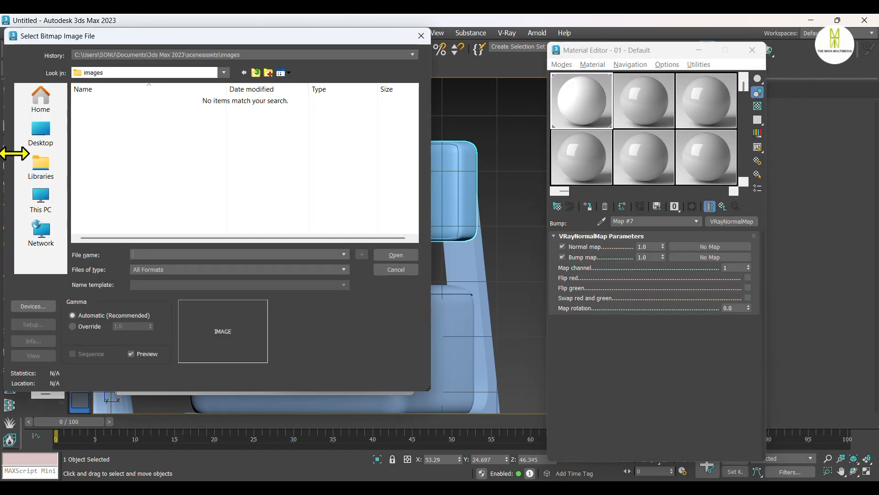
click(41, 137)
double_click(140, 165)
double_click(158, 114)
double_click(174, 114)
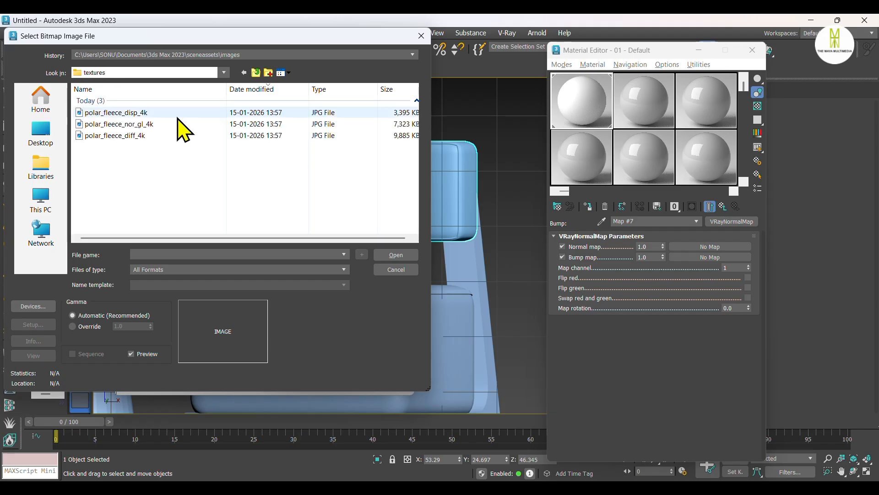
click(174, 127)
click(395, 255)
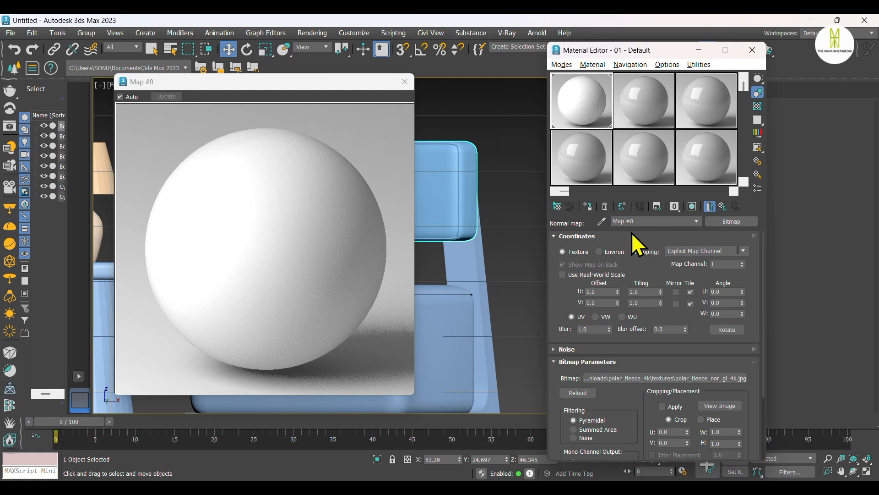
click(724, 207)
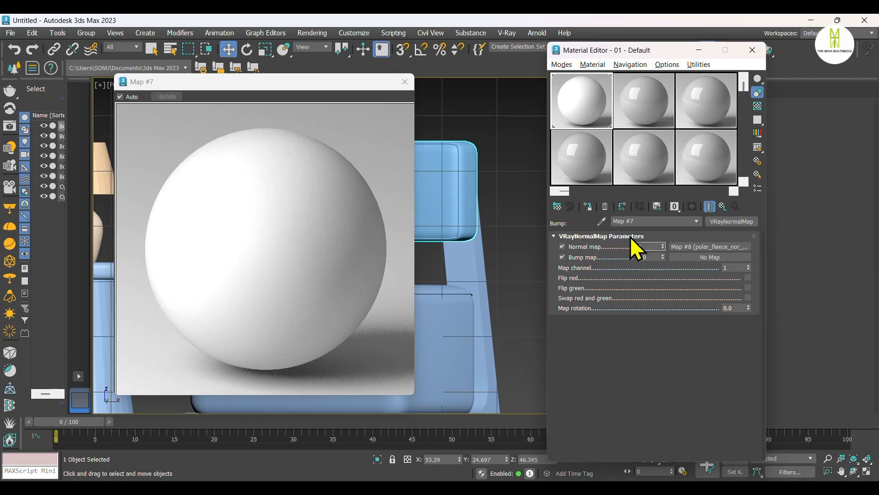
click(698, 256)
click(705, 426)
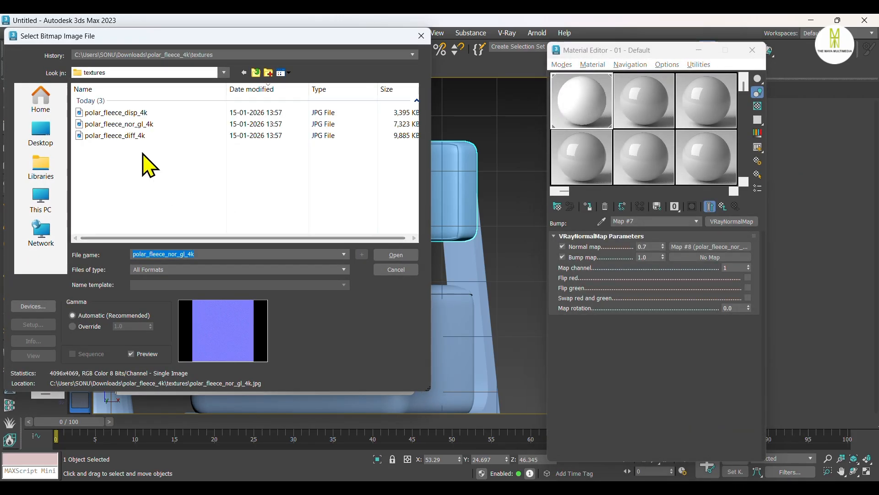
click(395, 269)
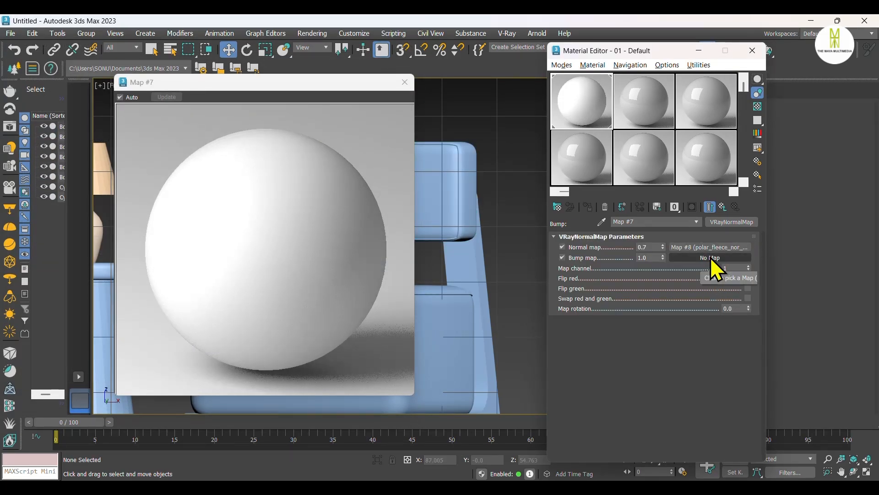
Load the bitmap polar_fleece_diff_4k copy bump.jpg as the bump map of the VRayNormalMap.
click(712, 258)
click(710, 425)
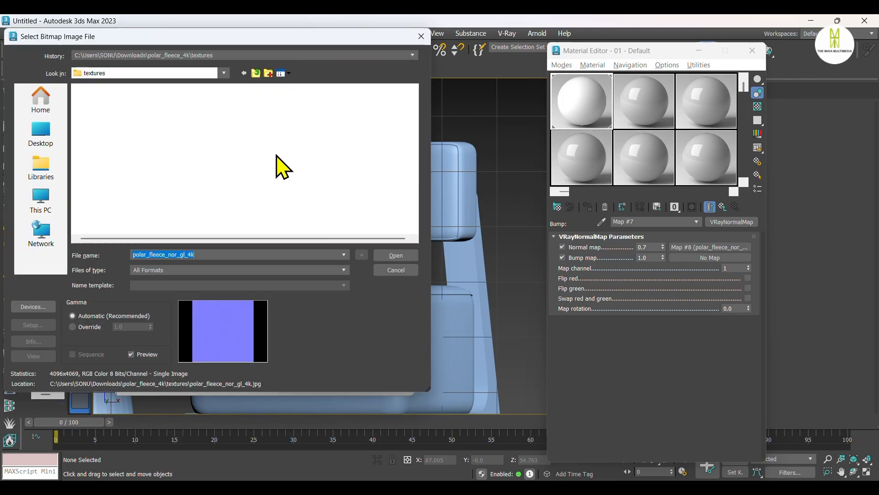
click(402, 254)
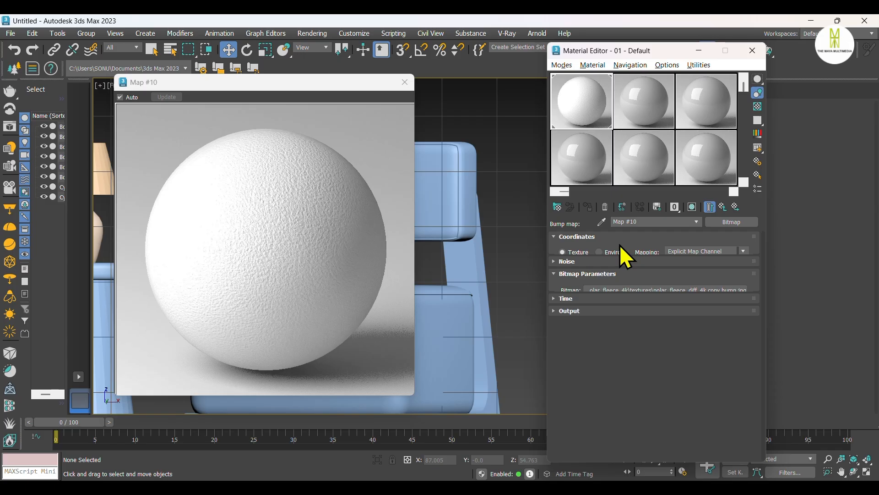
Set the VRayNormalMap's bump amount to 0.6 and the ID 5 fabric material's bump amount to 25.
click(723, 207)
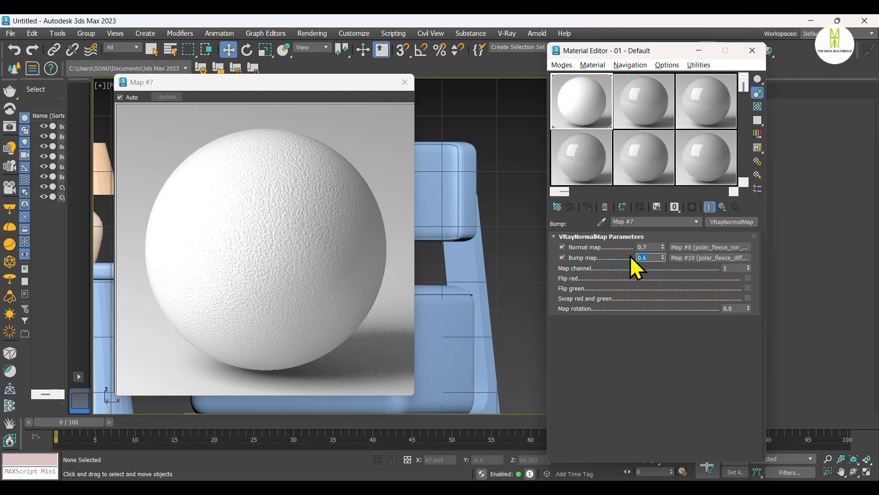
click(724, 208)
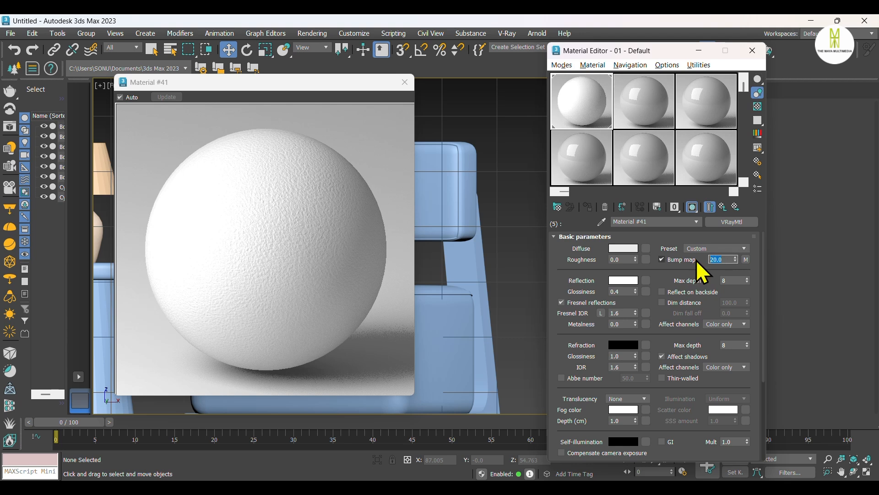
text(2)
Load the bitmap polar_fleece_disp_4k as the displacement map of the ID 5 fabric material.
drag(764, 271, 765, 346)
click(553, 455)
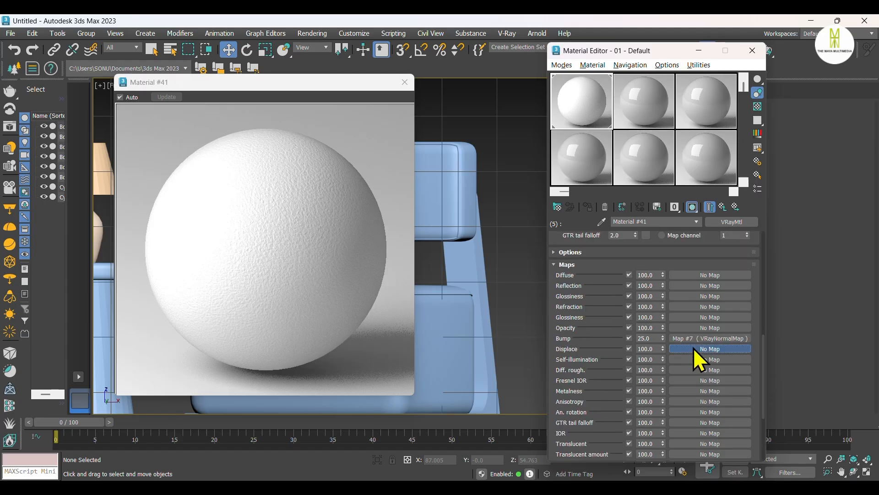
click(693, 347)
click(710, 423)
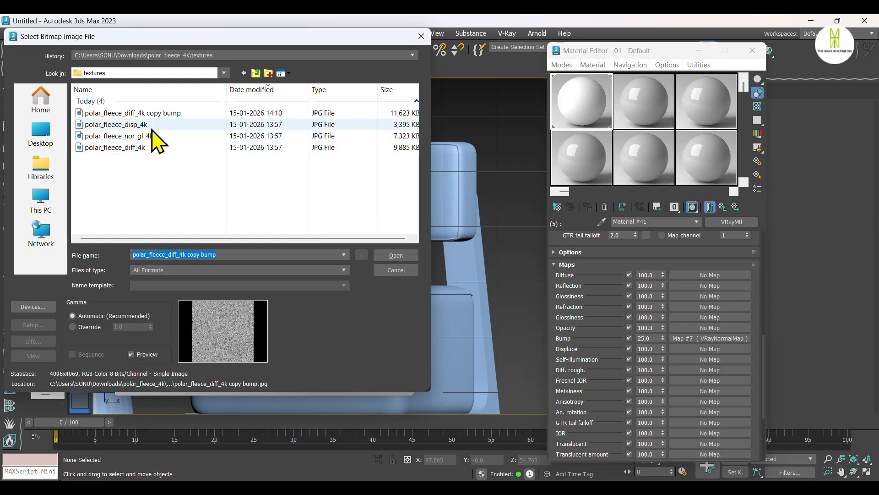
click(152, 126)
click(406, 255)
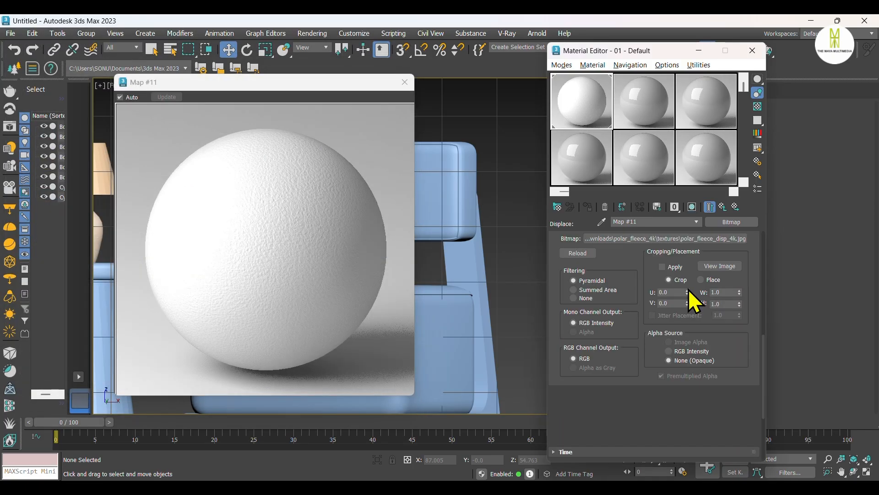
Try real-world scale with a width and height of 10 on the displacement bitmap, then turn real-world scale off.
scroll(688, 288, up, 2)
drag(764, 314, 762, 234)
click(741, 251)
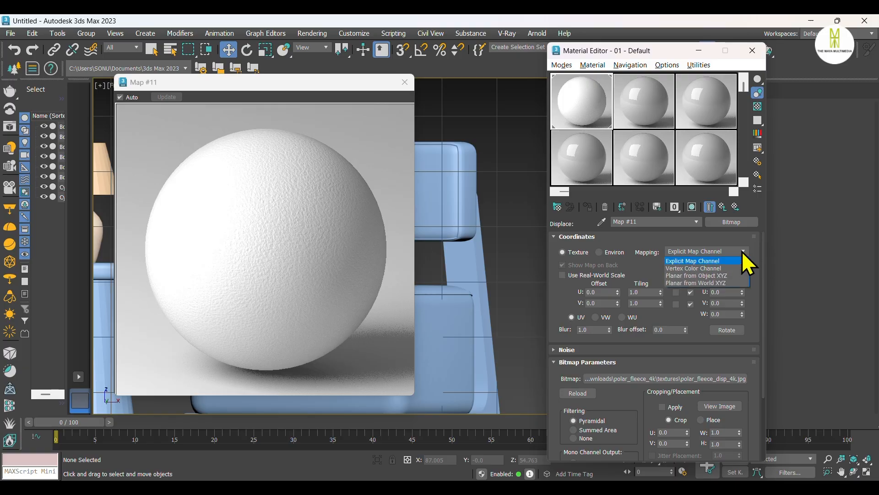
click(742, 251)
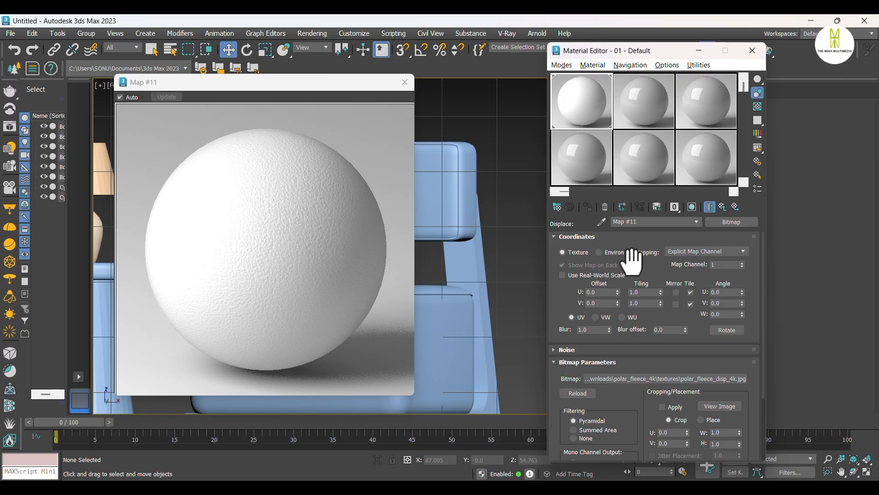
drag(761, 318, 762, 334)
click(562, 257)
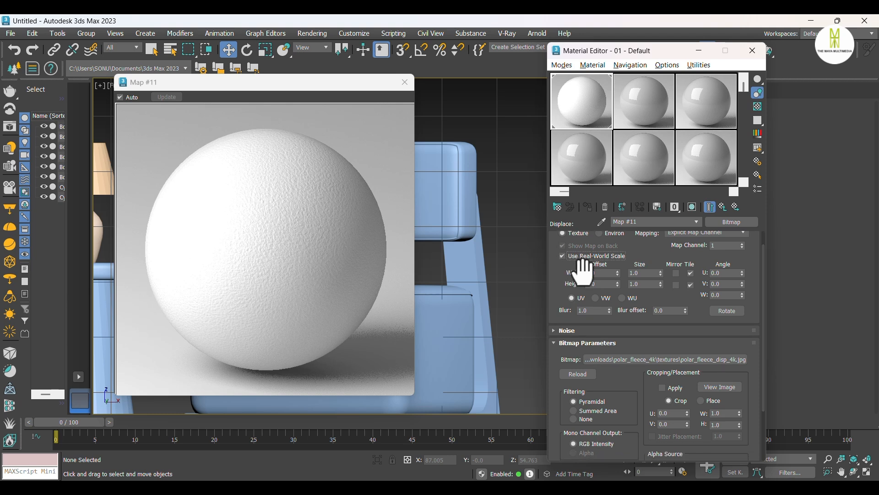
drag(643, 273, 628, 273)
drag(660, 283, 620, 284)
text(10.0)
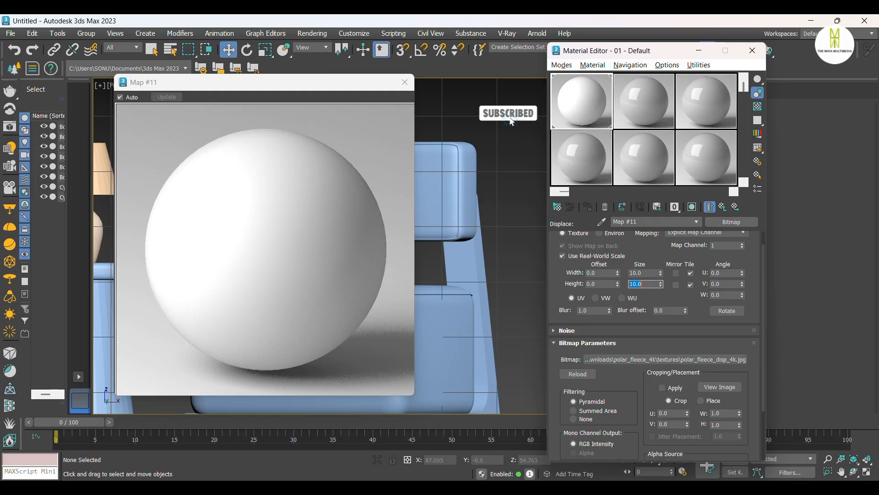
click(572, 256)
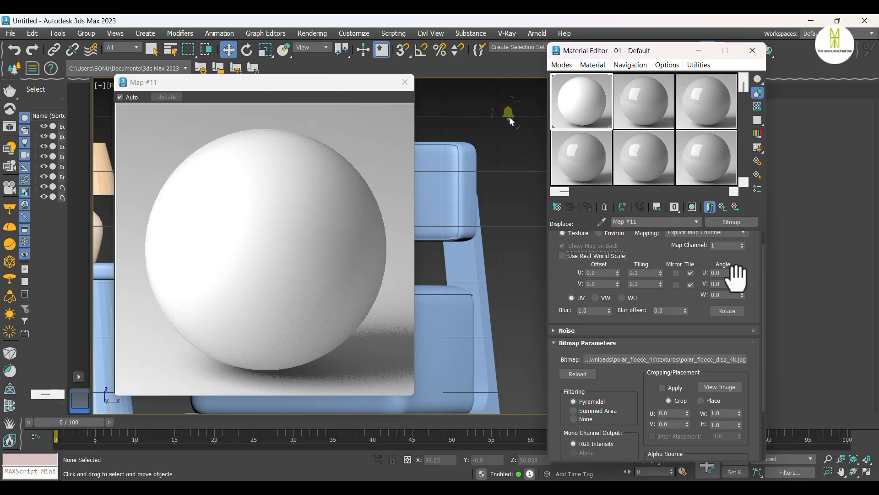
drag(762, 308, 762, 362)
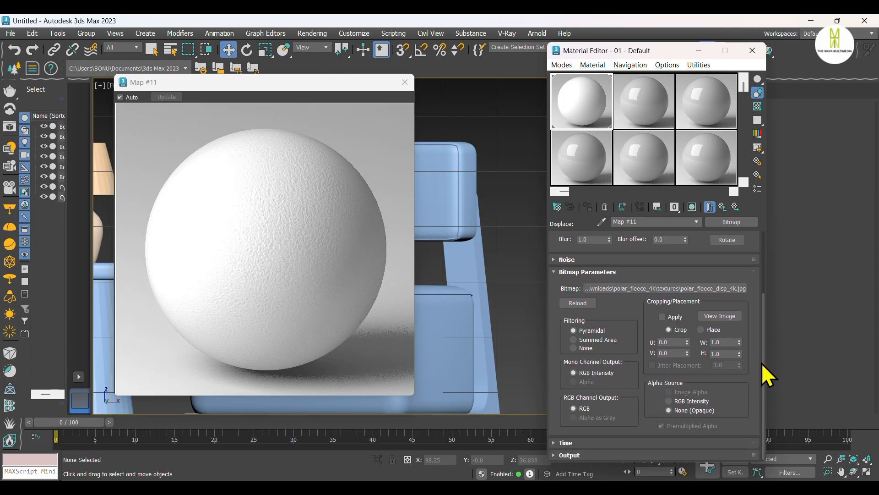
Set the ID 5 fabric material's bump amount to 30 and close the enlarged sphere preview.
click(723, 208)
drag(764, 306, 691, 257)
text(30)
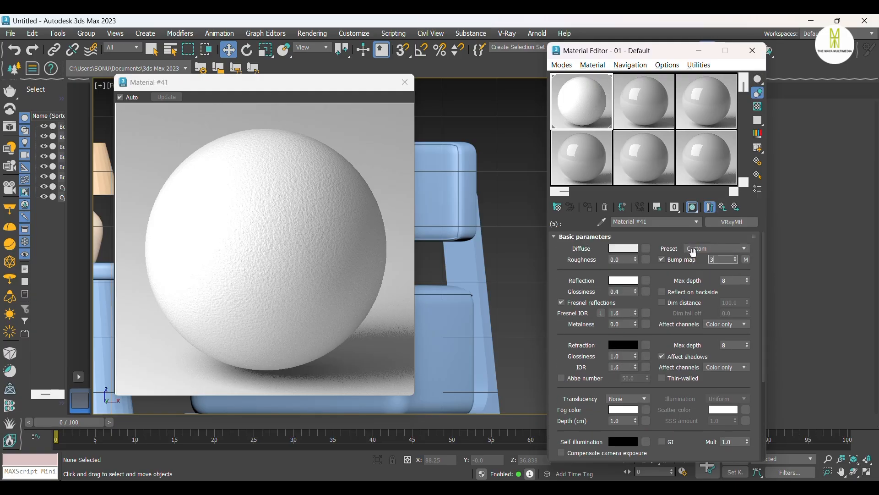
key(Return)
drag(763, 306, 759, 298)
click(398, 85)
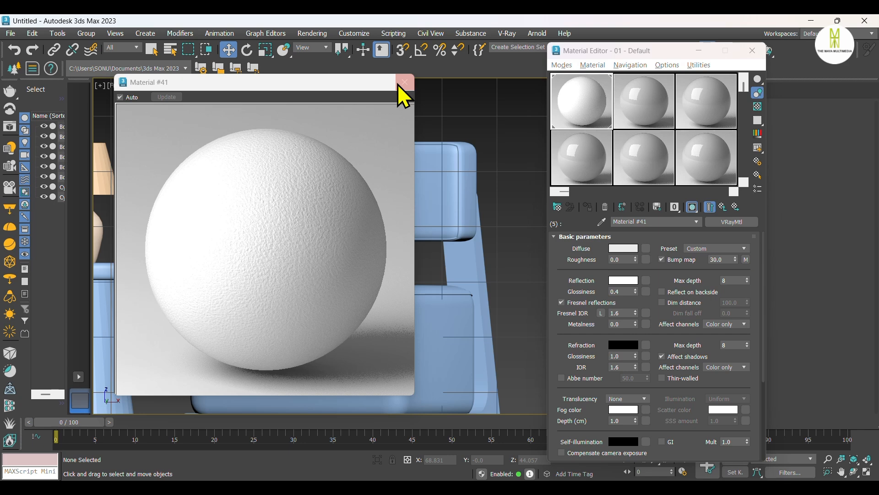
Assign the ID 5 fabric material to the seat and backrest cushions of both chairs.
click(418, 190)
click(588, 206)
click(371, 319)
click(589, 206)
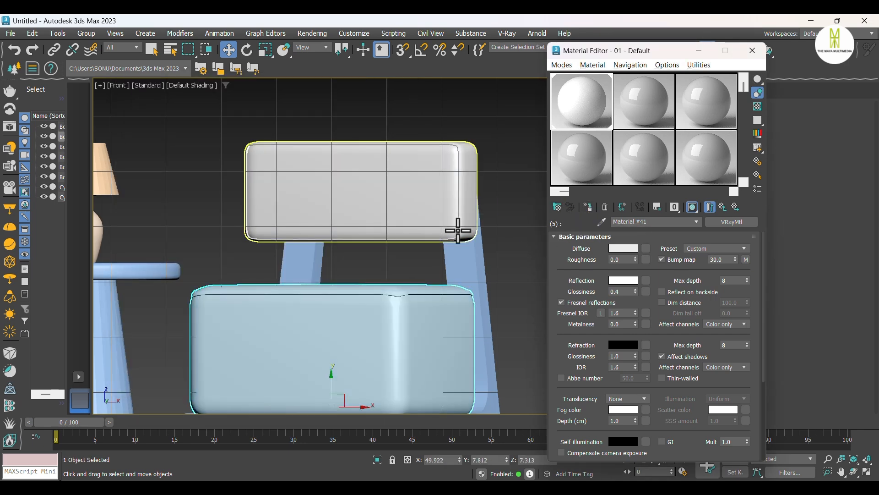
scroll(466, 231, down, 5)
click(183, 277)
ctrl+click(175, 206)
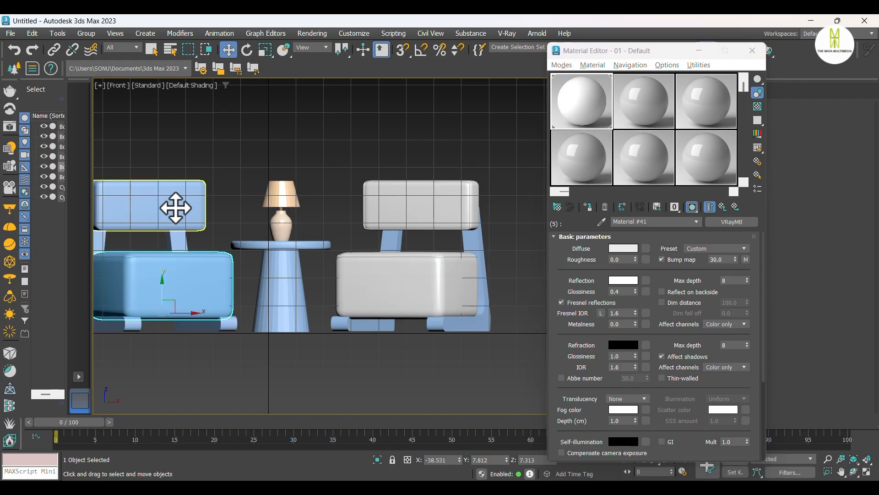
click(589, 206)
click(528, 192)
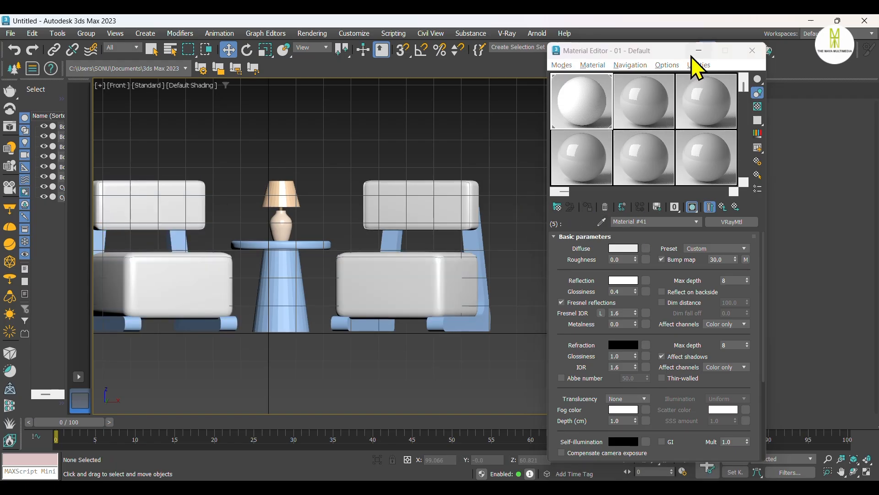
Add a VRayMtl as the ID 4 sub-material of the Multi/Sub-Object material.
click(722, 207)
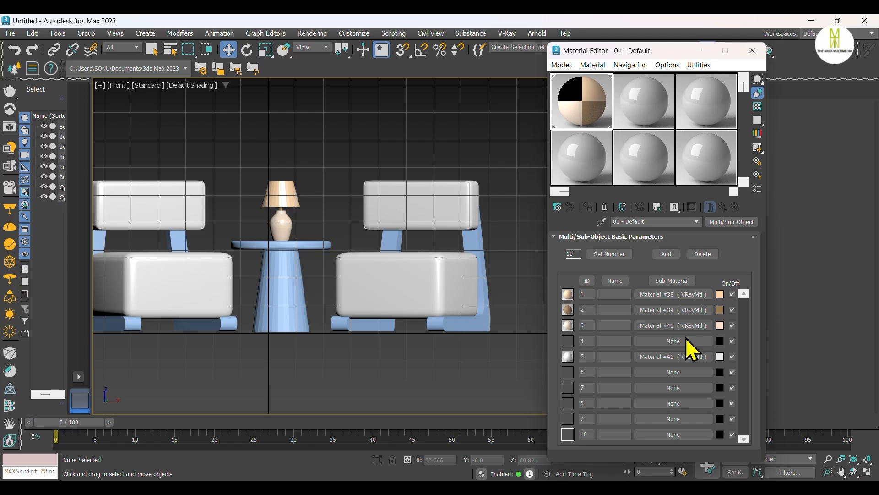
click(663, 342)
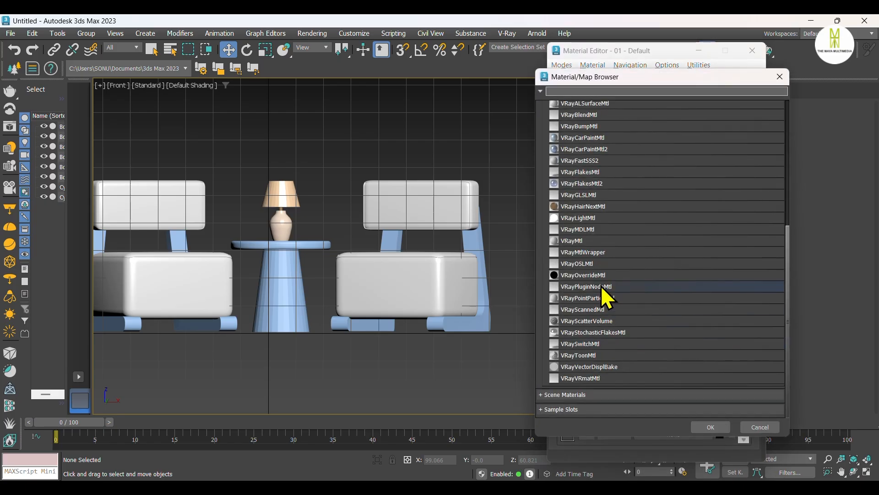
click(598, 241)
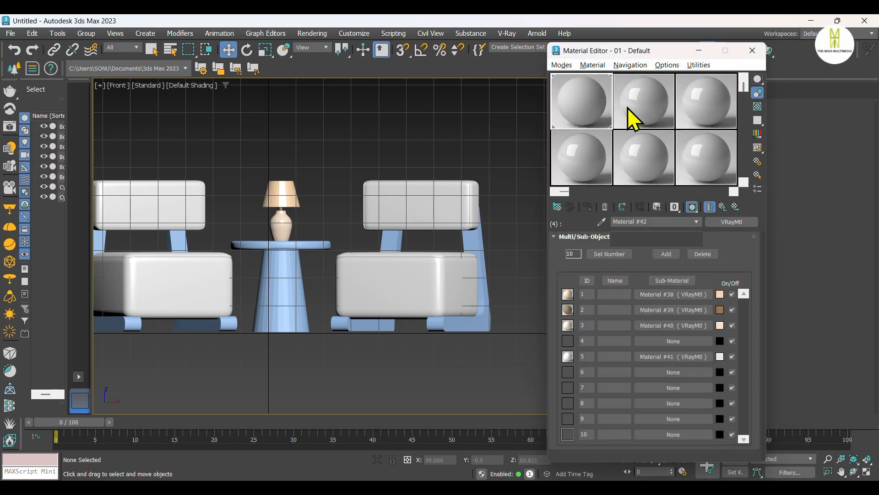
middle_drag(334, 156, 354, 149)
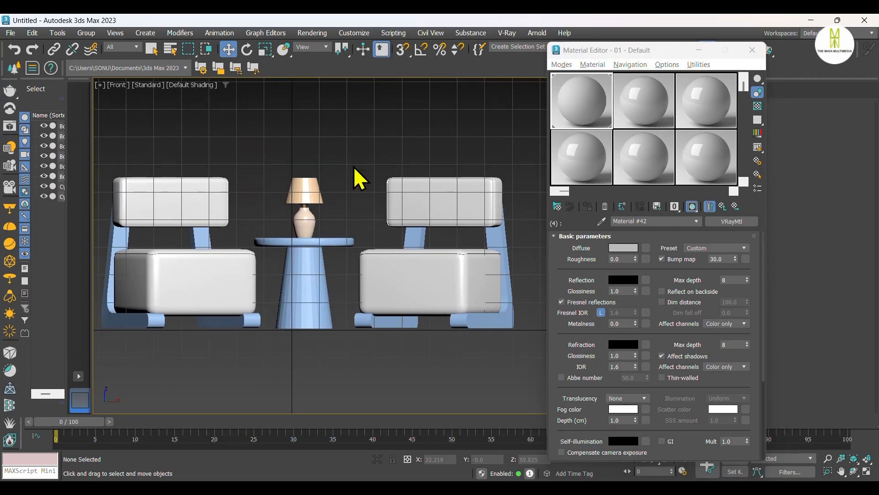
Load the bitmap wood_diff from the Downloads folder as the ID 4 material's diffuse map and return to its parameters.
click(645, 248)
click(711, 427)
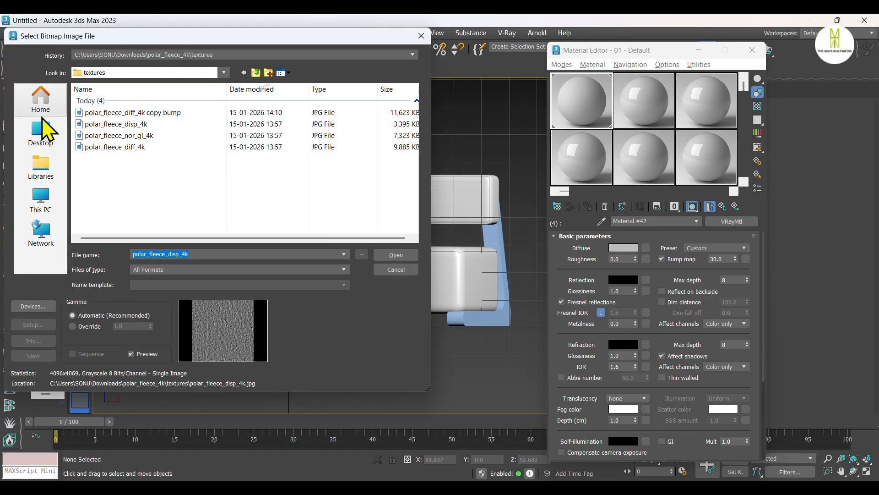
click(44, 140)
double_click(114, 158)
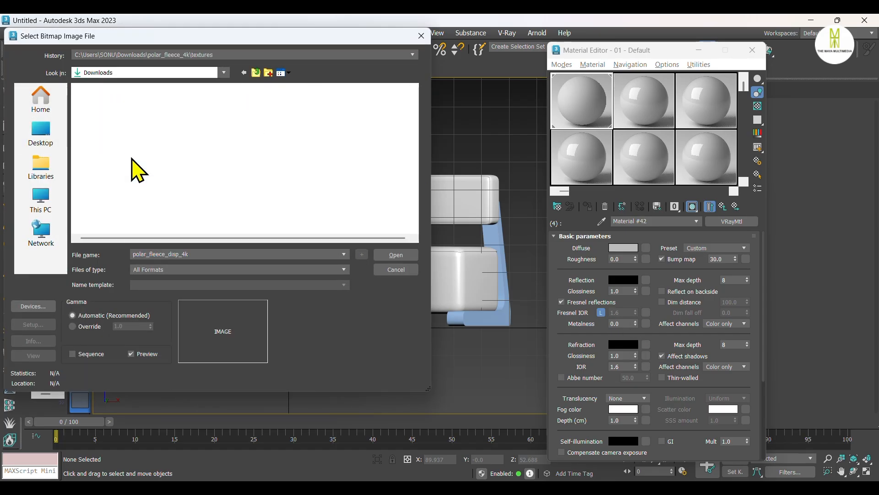
click(132, 135)
click(408, 255)
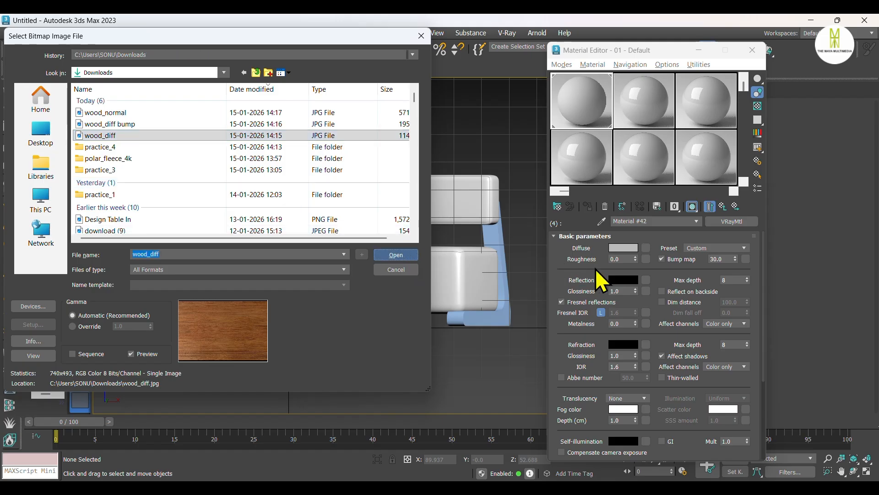
click(724, 207)
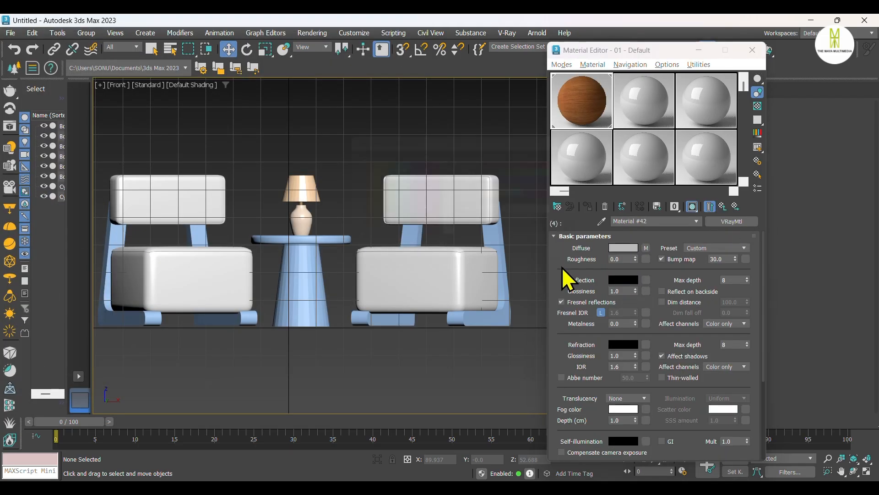
Set the ID 4 material's reflection colour to white and glossiness to 0.4, and unlock its Fresnel IOR.
click(623, 279)
drag(452, 161, 451, 245)
click(541, 259)
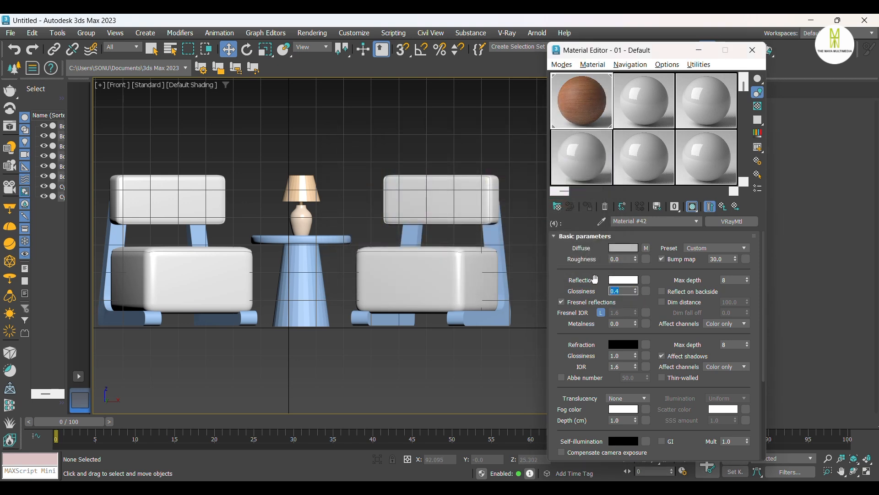
click(601, 313)
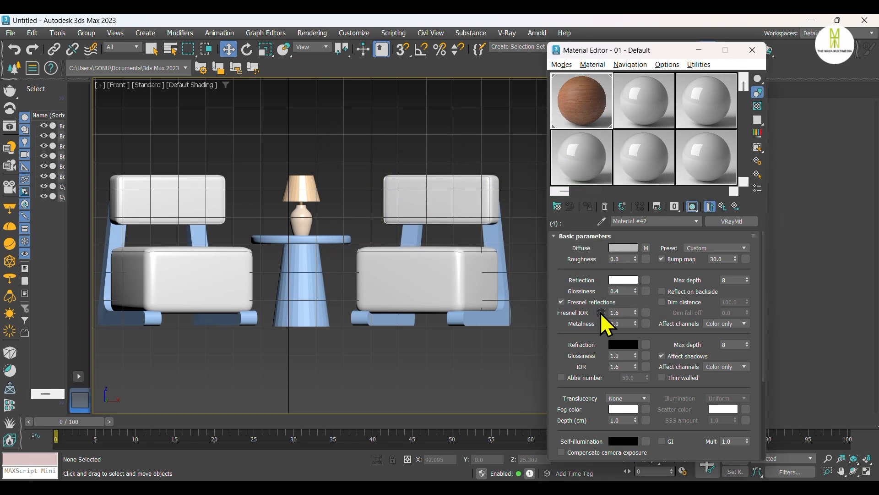
Add a VRayNormalMap as the ID 4 wood material's bump map.
click(746, 259)
scroll(604, 326, down, 10)
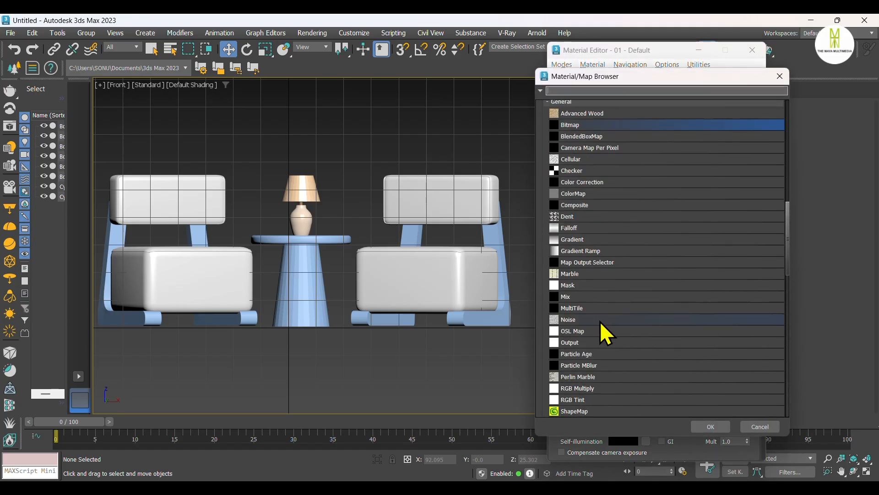
scroll(600, 353, down, 12)
click(600, 373)
click(710, 427)
Load the bitmap wood_normal as the VRayNormalMap's normal map and set its amount to 0.5.
click(703, 243)
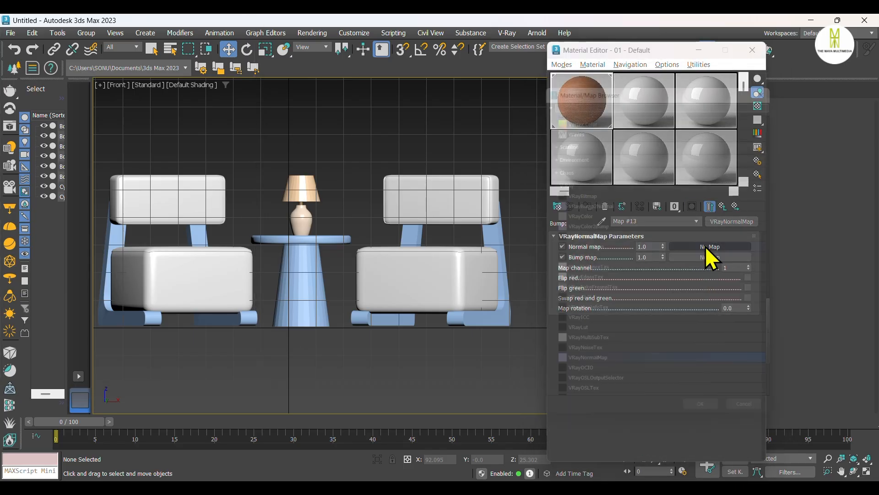
scroll(601, 199, up, 15)
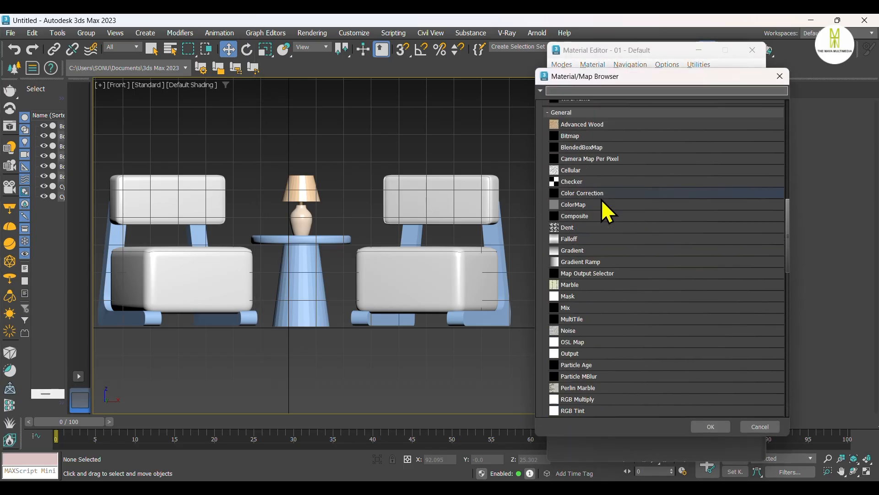
click(596, 191)
click(709, 426)
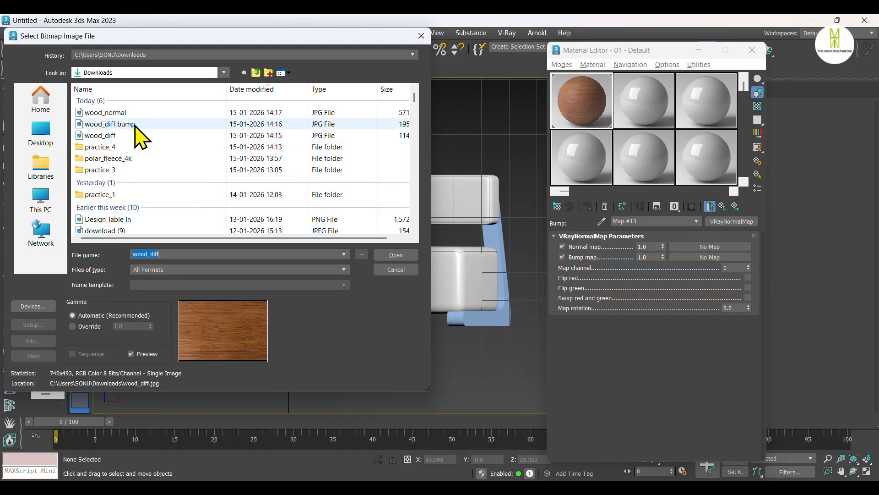
click(144, 115)
click(388, 255)
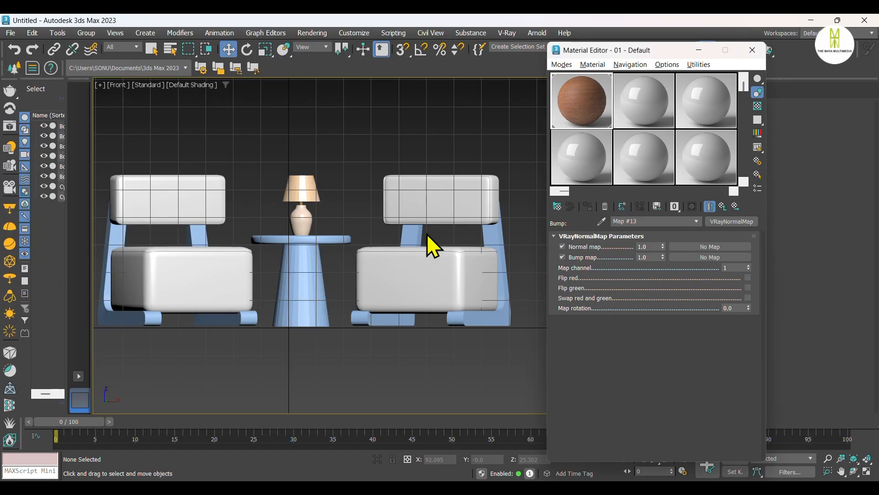
click(722, 207)
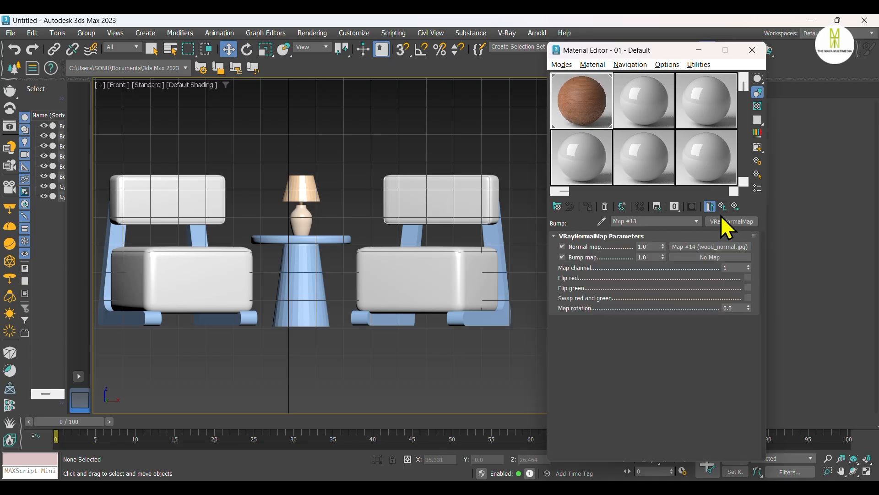
double_click(646, 247)
Load the bitmap wood_diff bump as the bump map of the wood material's VRayNormalMap.
click(704, 257)
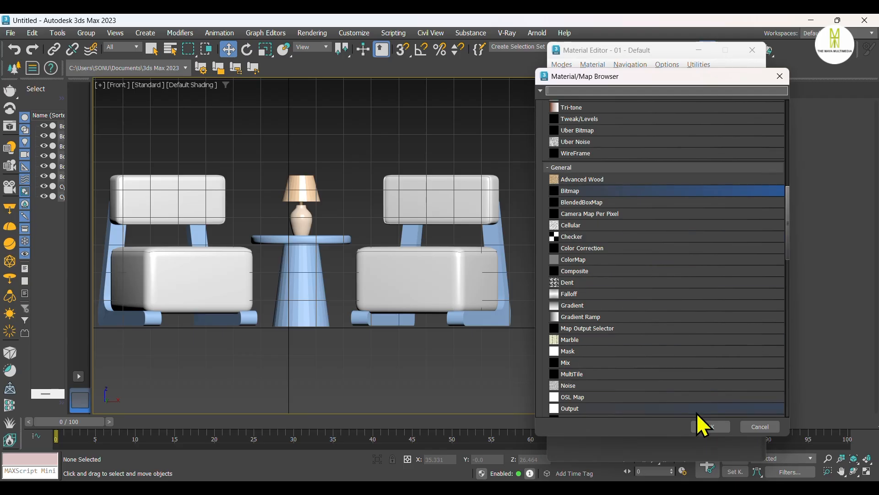
click(707, 426)
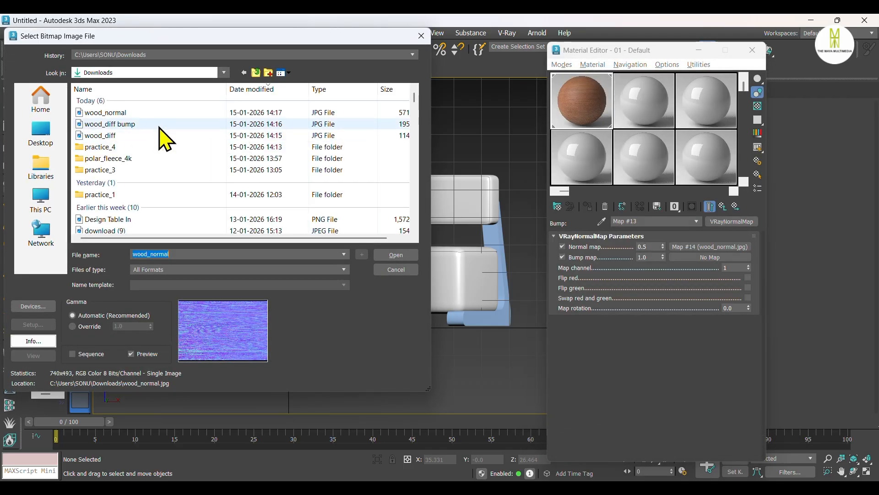
click(159, 127)
click(404, 254)
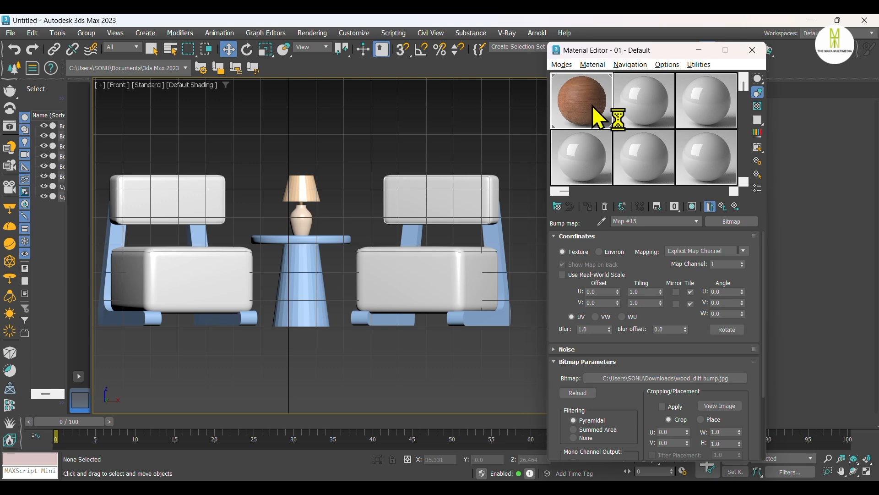
Enlarge the wood material's preview and set the VRayNormalMap's bump map amount to 0.6.
double_click(592, 105)
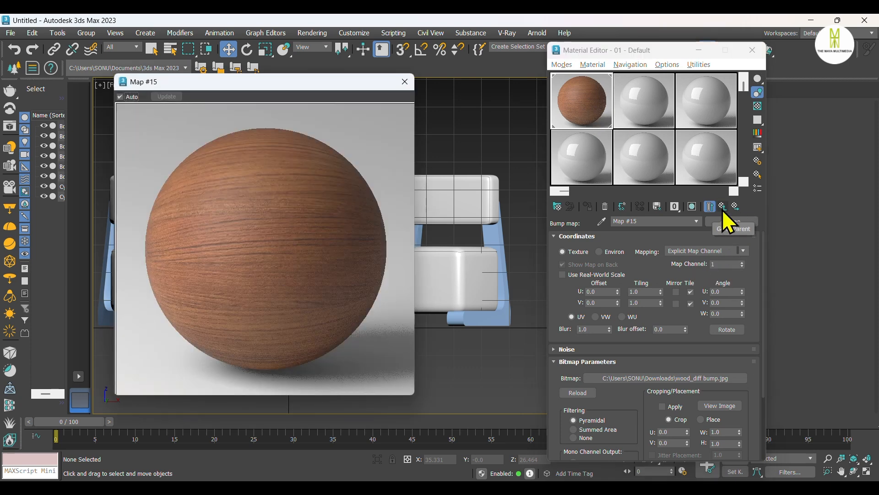
click(723, 207)
click(649, 258)
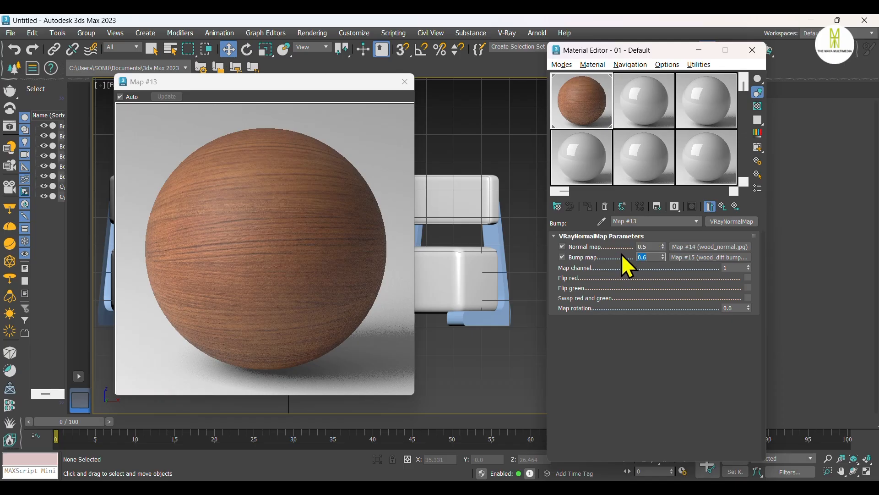
click(650, 257)
Set the ID 4 wood material's bump amount to 10 and reflection glossiness to 0.5, and close the enlarged preview.
click(722, 206)
drag(730, 258, 702, 265)
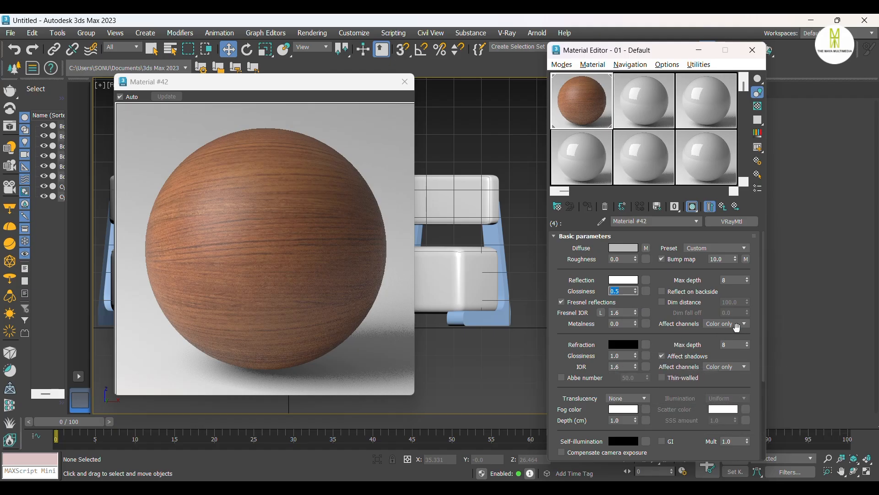
click(404, 82)
Assign the wood material to the side table and to both chair frames, and minimize the Material Editor.
click(300, 274)
click(587, 207)
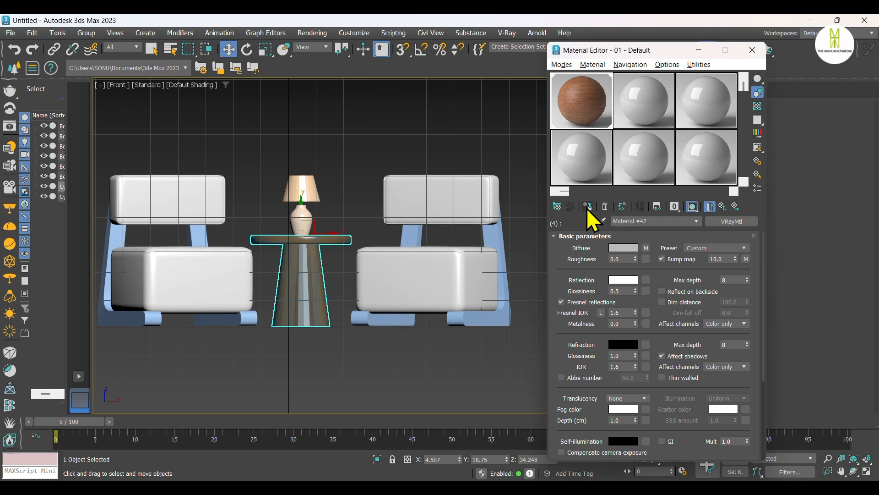
click(499, 247)
click(587, 207)
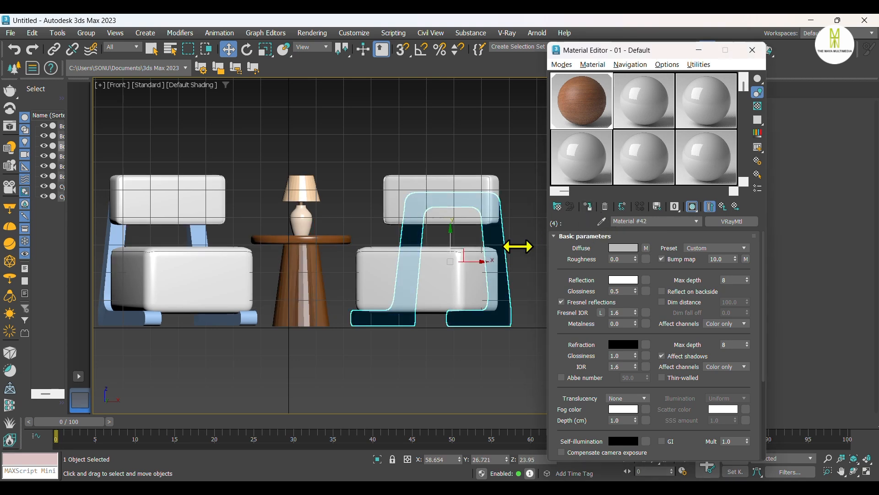
click(142, 315)
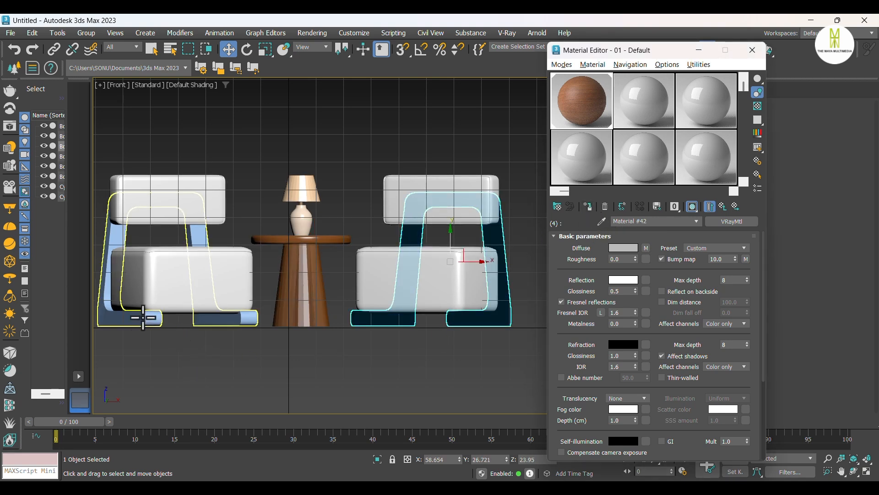
click(587, 207)
click(699, 50)
Set the Material ID of the right chair frame's Material modifier to 4.
click(505, 316)
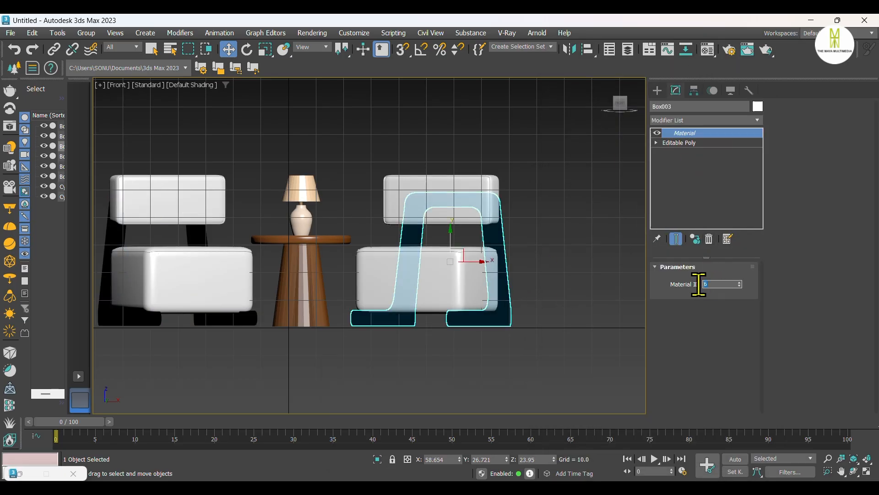
key(Return)
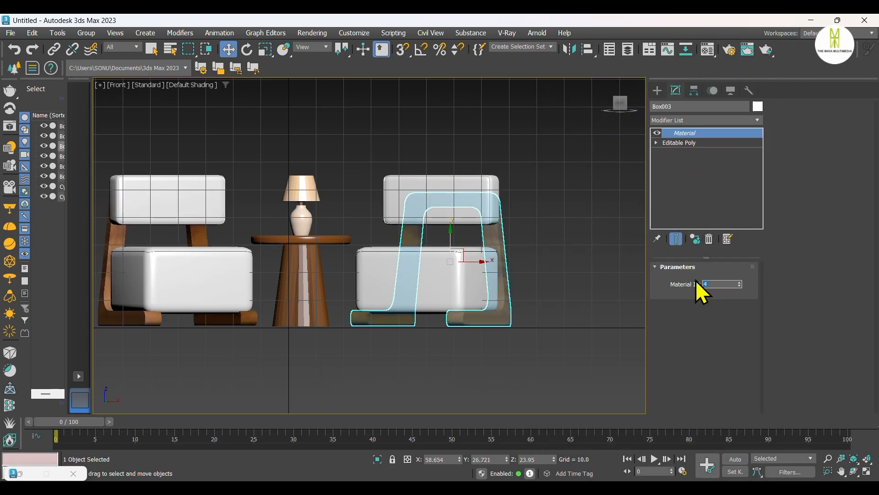
click(587, 229)
Add a UVW Map modifier with Box mapping to the right chair's frame.
click(509, 245)
click(685, 120)
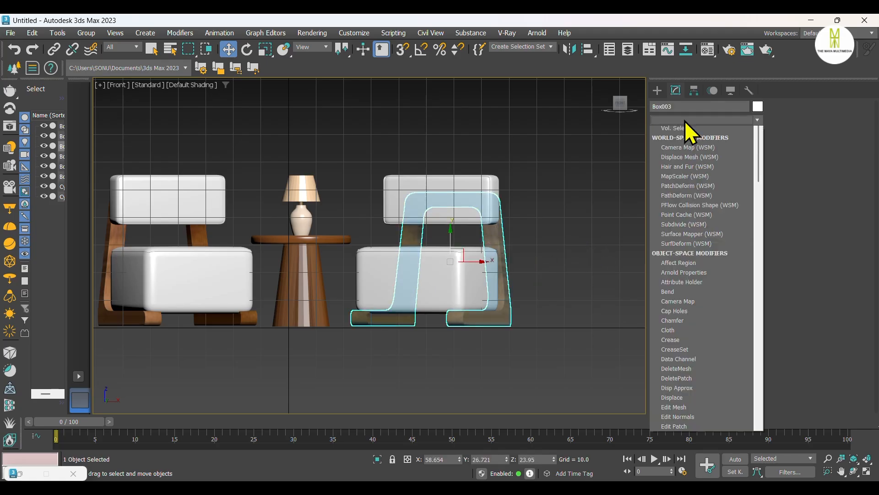
key(u)
click(689, 287)
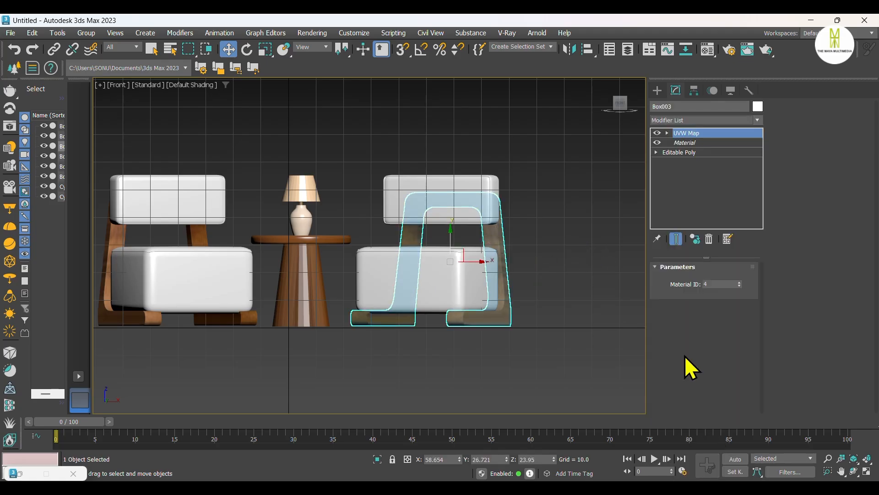
click(679, 330)
Try the Spherical, Shrink Wrap, Face, Planar, Cylindrical and XYZ to UVW mappings on the right chair's frame, and go back to Box.
alt+middle_drag(632, 330, 576, 288)
scroll(486, 289, up, 5)
scroll(487, 290, up, 3)
click(681, 310)
click(681, 320)
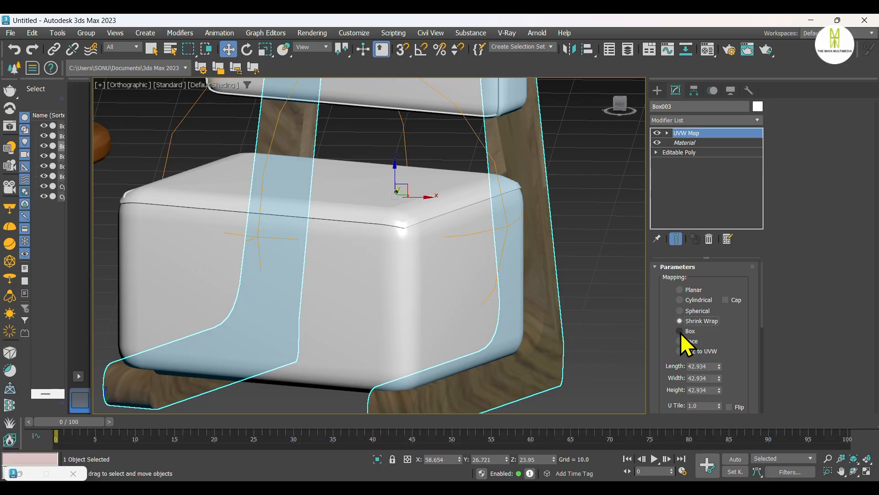
click(680, 331)
click(680, 341)
click(680, 289)
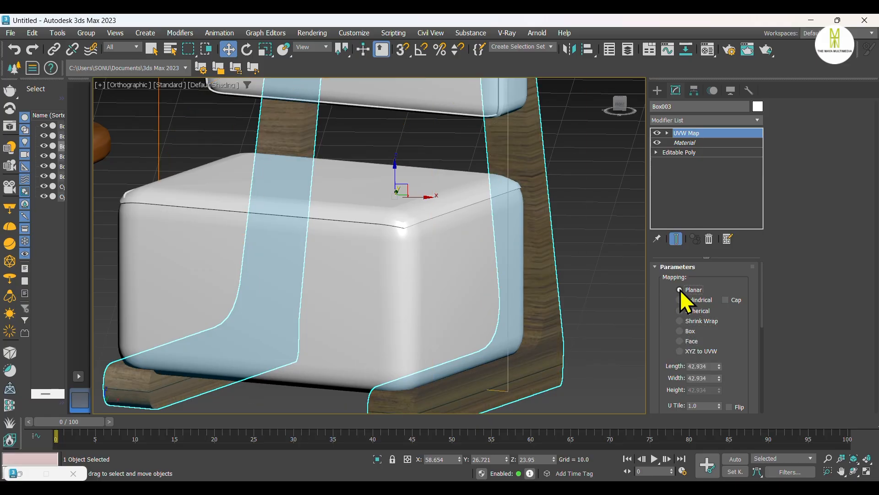
click(680, 300)
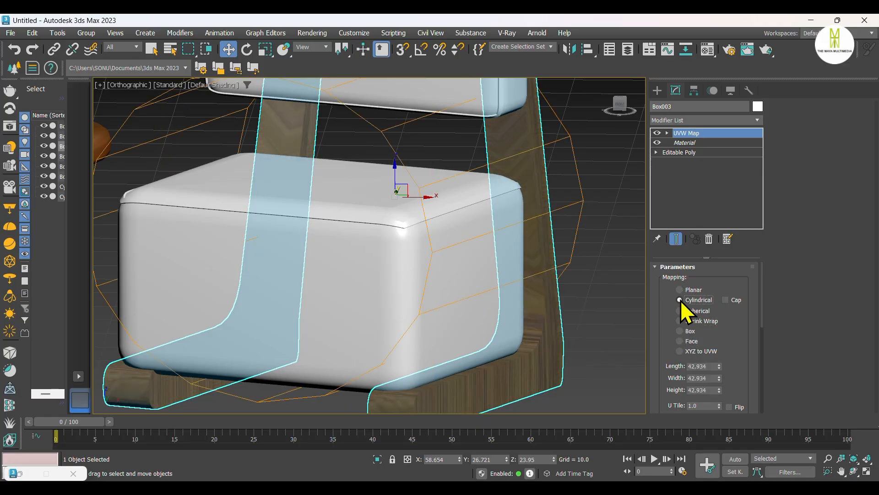
click(679, 351)
click(680, 331)
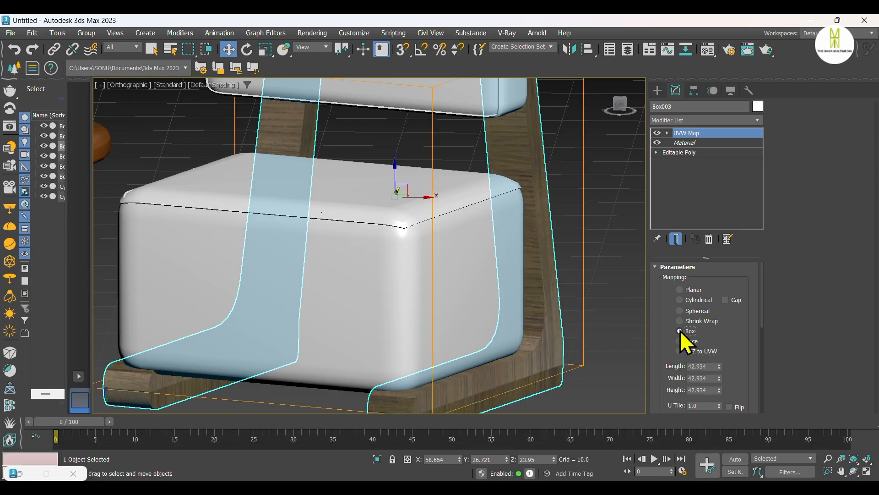
Add a UVW Map modifier with Box mapping to the left chair's frame.
scroll(581, 304, down, 8)
scroll(454, 297, up, 8)
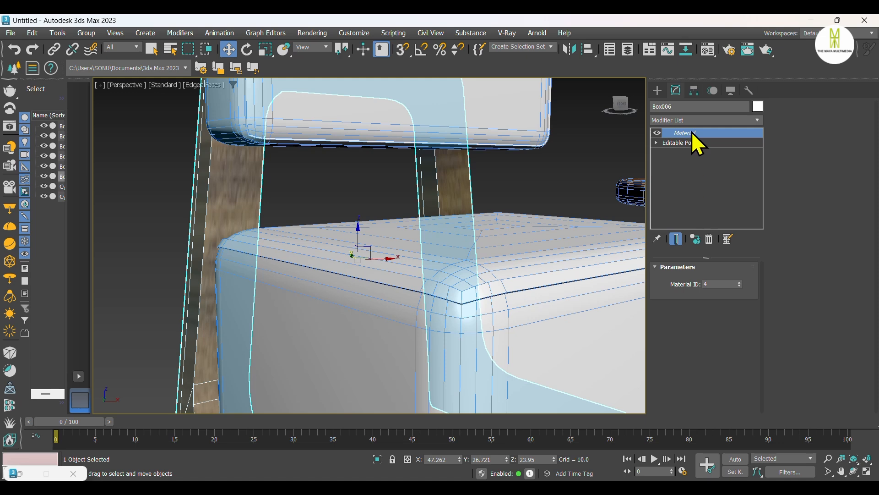
click(686, 120)
key(u)
click(703, 254)
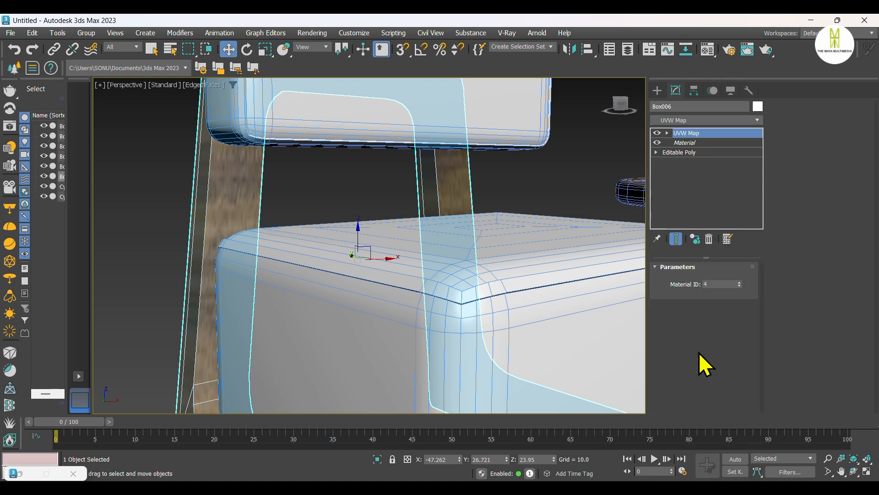
click(679, 331)
Add a UVW Map modifier to the side table.
scroll(360, 270, down, 6)
alt+middle_drag(360, 271, 222, 308)
click(222, 308)
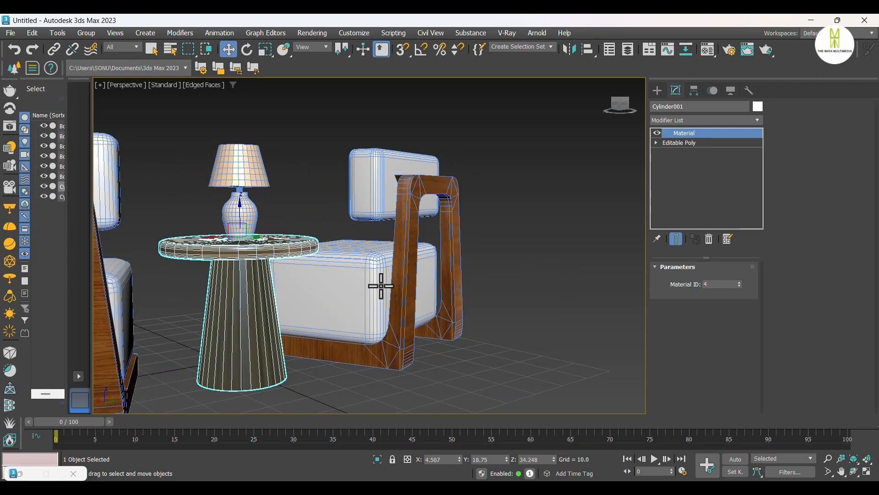
click(690, 121)
key(u)
key(v)
key(w)
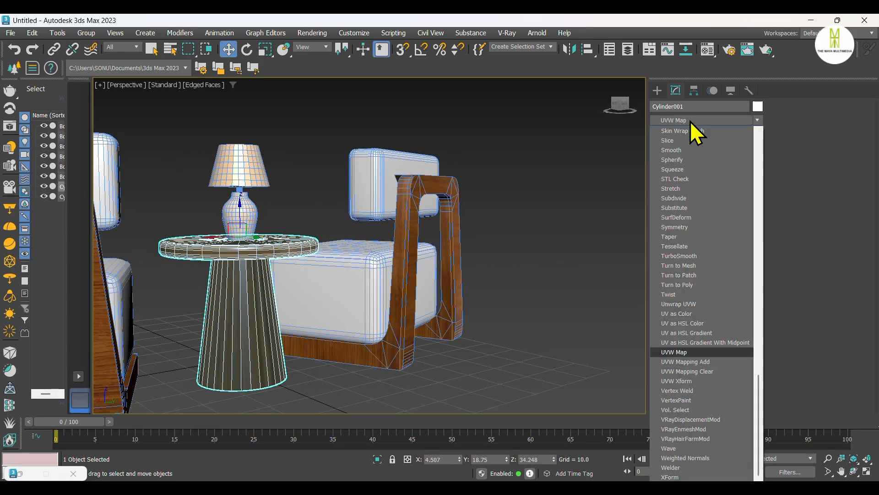
click(677, 352)
Try Cylindrical and Box mapping on the side table's UVW Map, and undo the mapping changes.
click(681, 300)
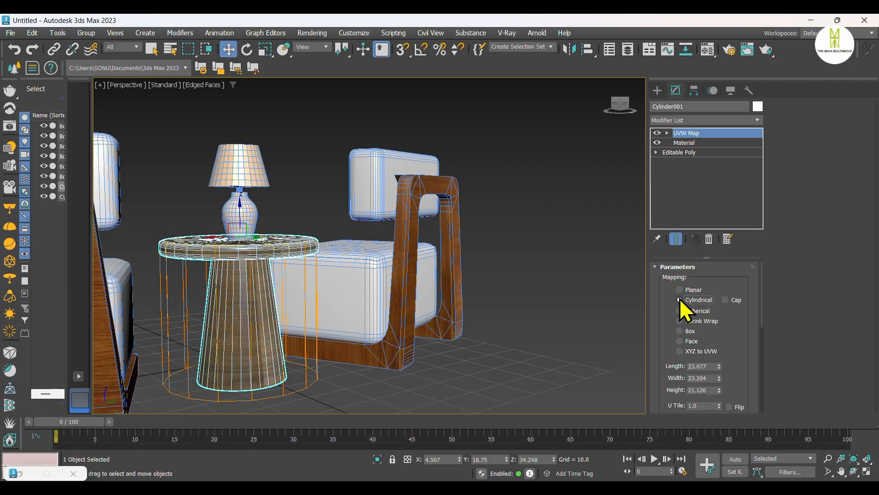
click(680, 330)
scroll(265, 326, up, 5)
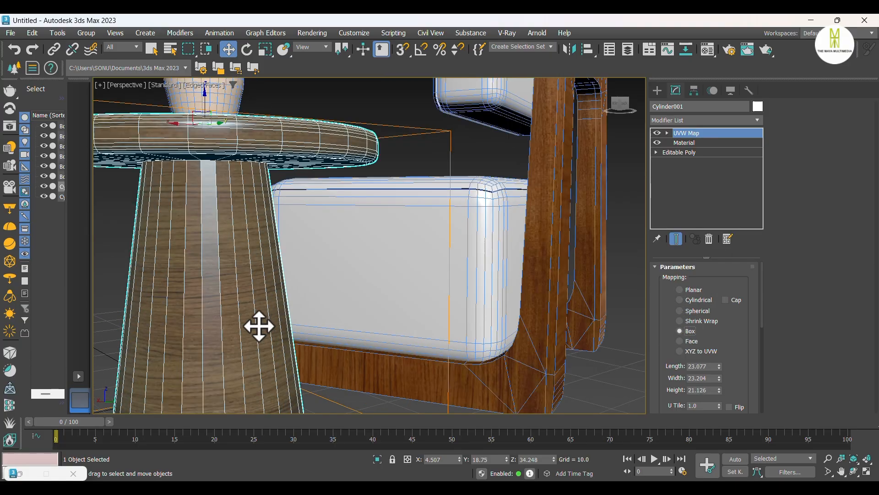
key(ctrl+z)
key(ctrl+z)
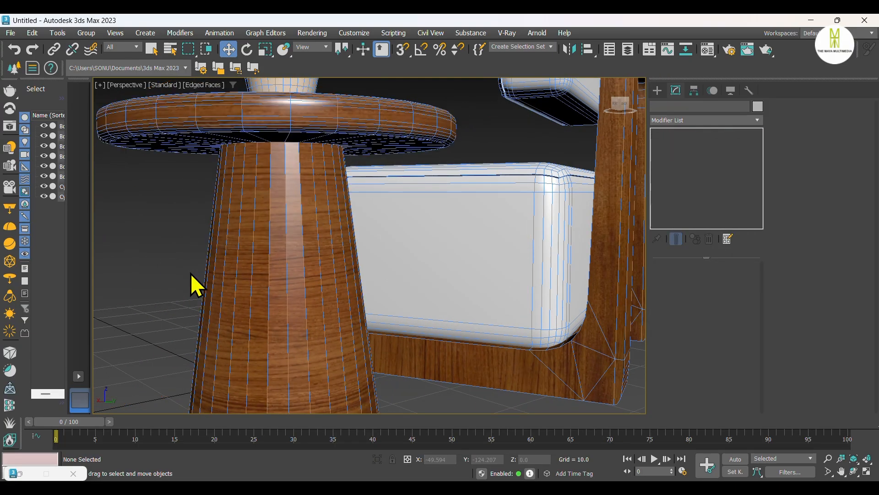
click(156, 235)
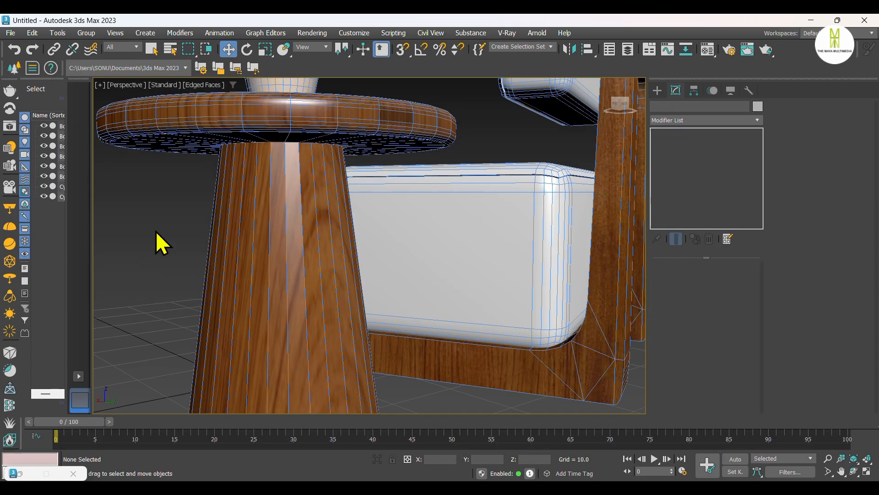
Turn off edged faces in the perspective view and inspect the side table's wood mapping.
key(F4)
scroll(315, 261, down, 5)
click(353, 269)
alt+middle_drag(354, 269, 490, 295)
scroll(302, 241, up, 5)
scroll(270, 246, down, 3)
alt+middle_drag(271, 245, 526, 359)
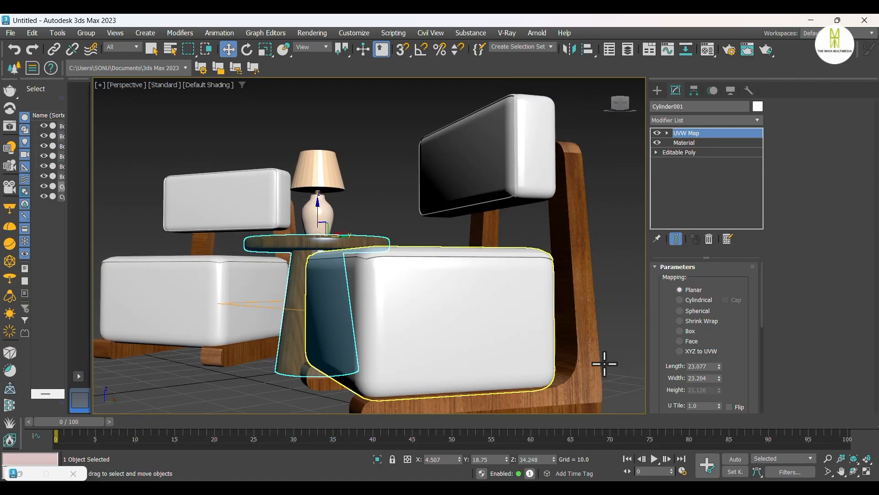
Change the right chair frame's UVW Map to Planar mapping and check the wood grain.
scroll(534, 320, up, 8)
click(507, 303)
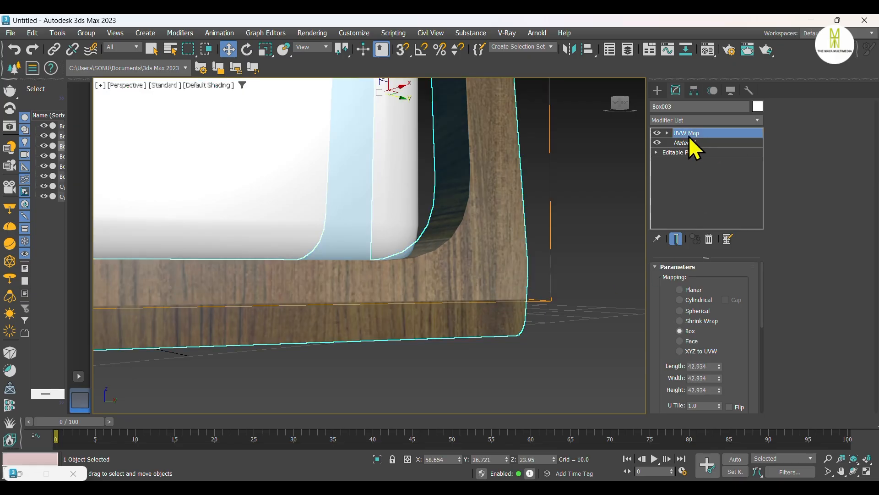
click(679, 289)
scroll(581, 328, down, 5)
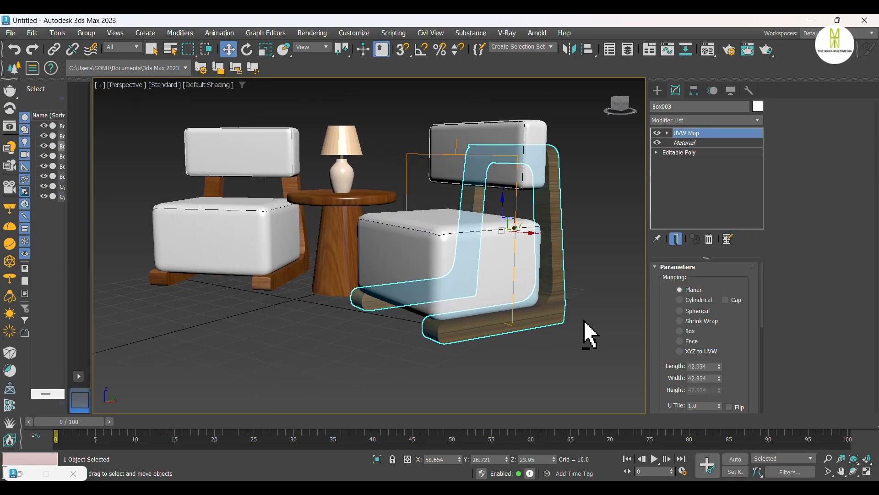
alt+middle_drag(585, 333, 477, 337)
scroll(389, 194, up, 5)
alt+middle_drag(389, 194, 377, 220)
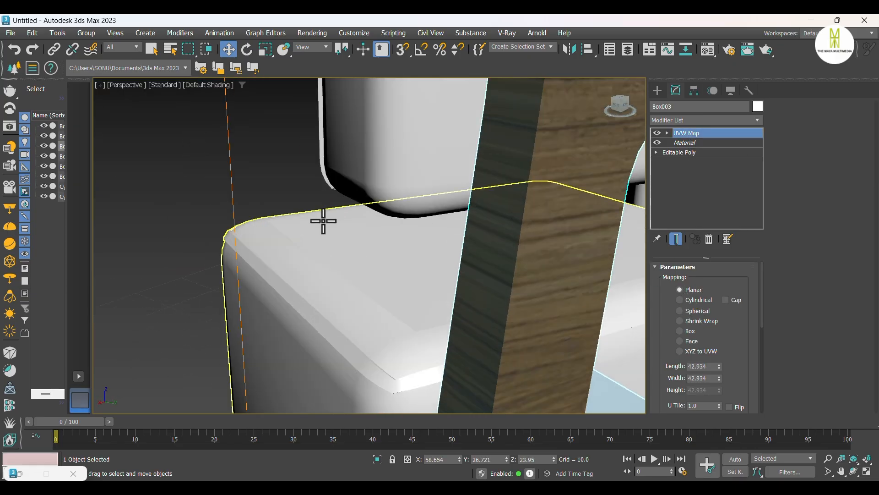
Change the left chair frame's UVW Map to Planar mapping.
click(196, 183)
scroll(196, 182, down, 5)
alt+middle_drag(196, 183, 485, 275)
scroll(412, 257, up, 5)
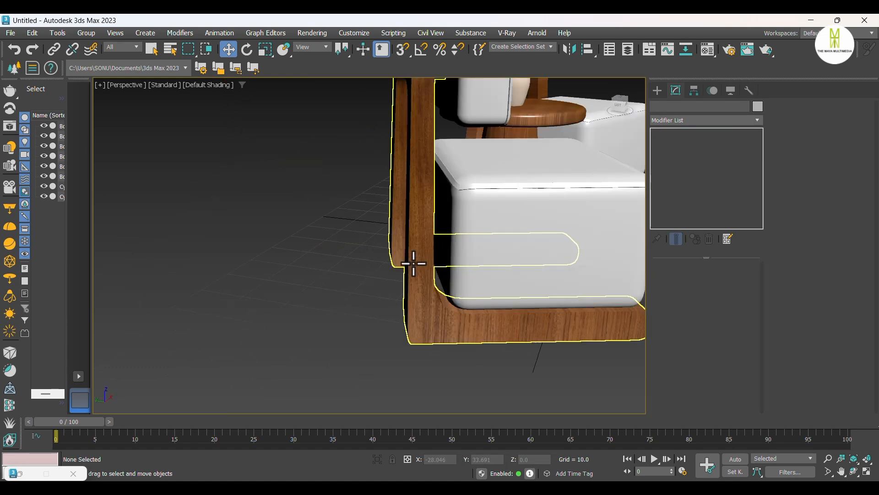
click(483, 248)
click(680, 289)
click(325, 295)
Examine the wood grain on the chair frames and side table from several angles.
scroll(325, 295, down, 5)
alt+middle_drag(325, 296, 492, 305)
scroll(422, 255, up, 5)
scroll(427, 304, down, 5)
alt+middle_drag(428, 304, 391, 316)
scroll(497, 351, up, 4)
scroll(497, 351, down, 5)
alt+middle_drag(496, 351, 438, 339)
scroll(400, 288, up, 3)
alt+middle_drag(400, 288, 369, 304)
scroll(409, 322, down, 6)
alt+middle_drag(413, 334, 536, 307)
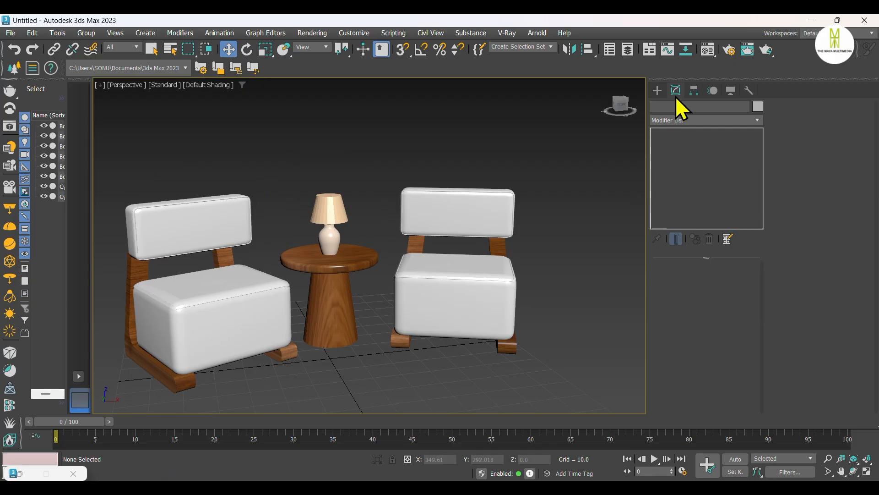
click(657, 90)
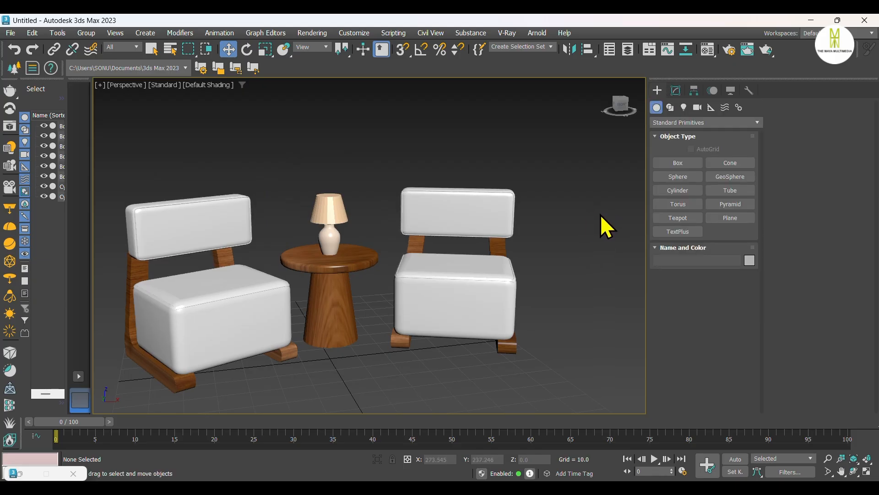
scroll(351, 302, up, 2)
alt+middle_drag(345, 362, 422, 71)
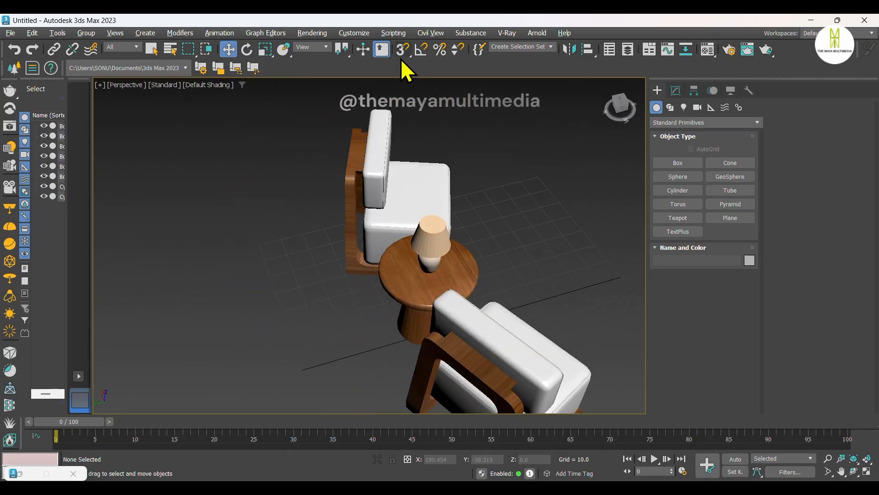
alt+middle_drag(368, 306, 842, 411)
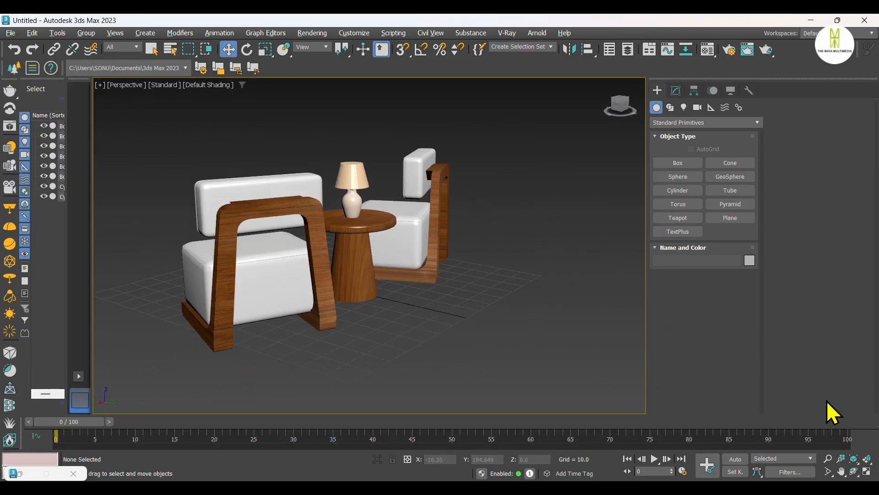
alt+middle_drag(569, 412, 33, 384)
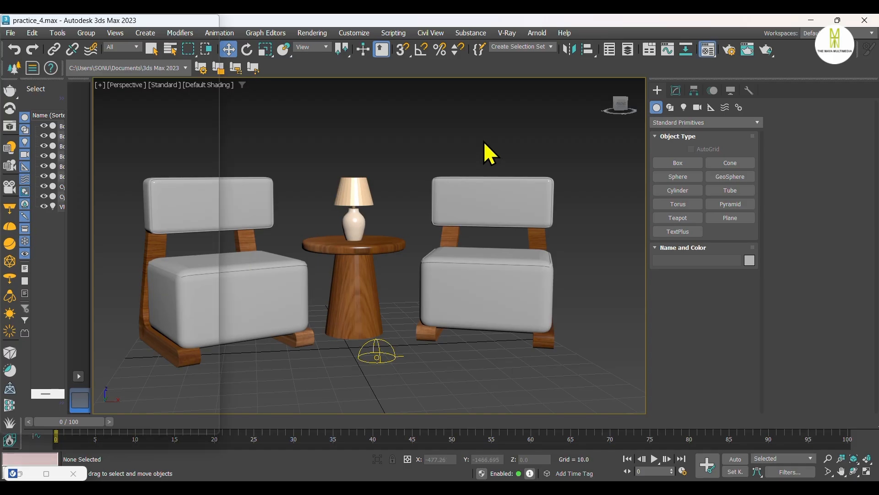
Change the fifth sub-material of the Multi/Sub-Object material from Physical Material to VRayMtl.
key(m)
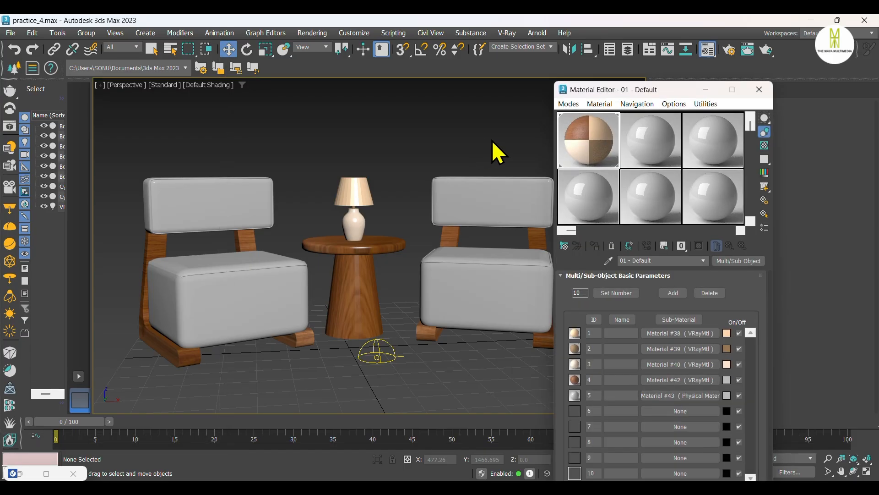
click(670, 394)
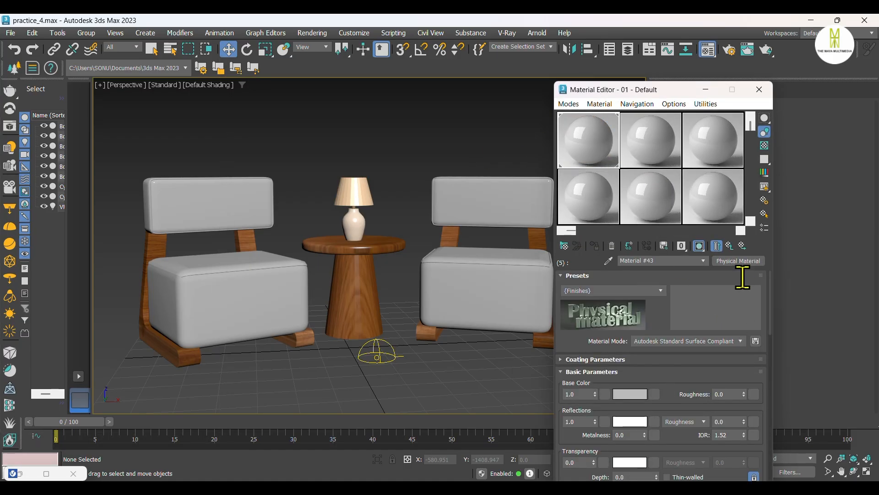
click(737, 260)
scroll(601, 337, down, 4)
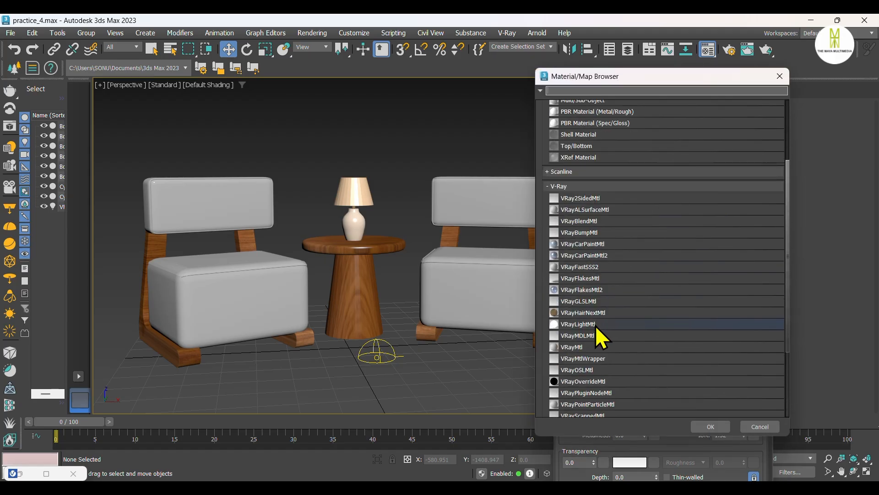
click(592, 348)
click(700, 425)
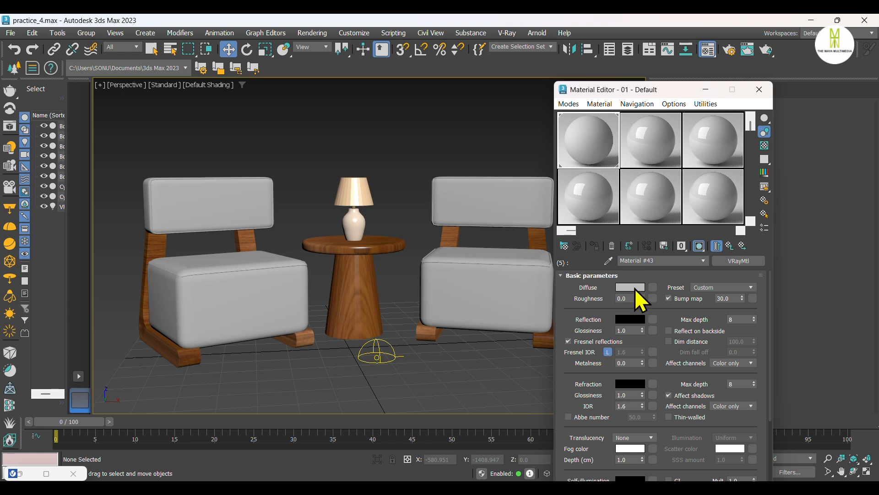
Set the fifth sub-material's diffuse colour to cream, RGB 250, 229, 182.
click(635, 288)
click(380, 176)
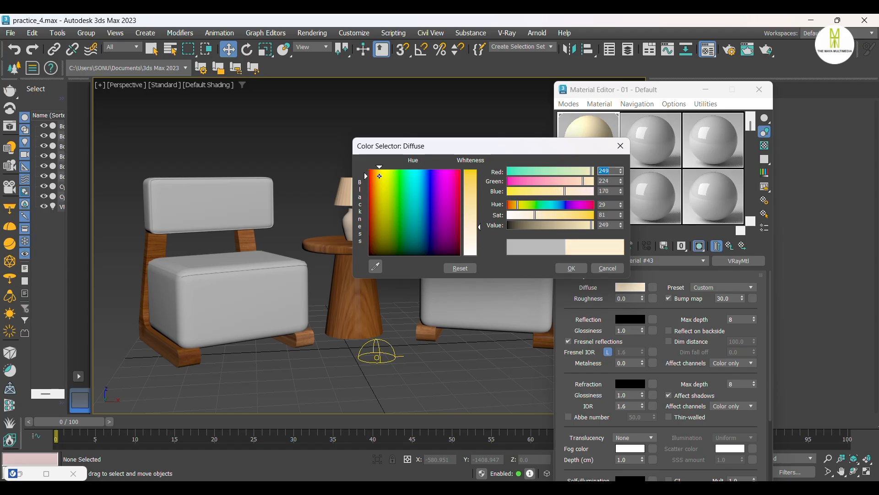
drag(479, 230, 480, 232)
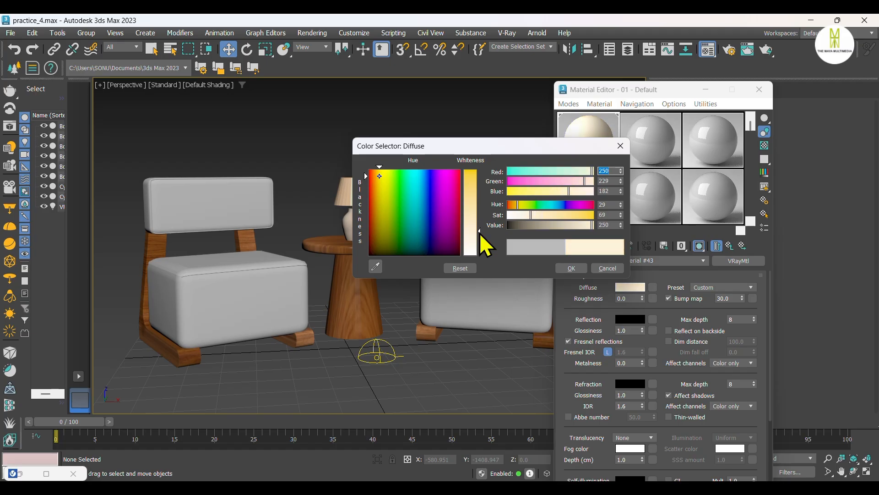
click(566, 268)
Give the cream material a white reflection with glossiness 0.4 and unlock its Fresnel IOR.
click(630, 319)
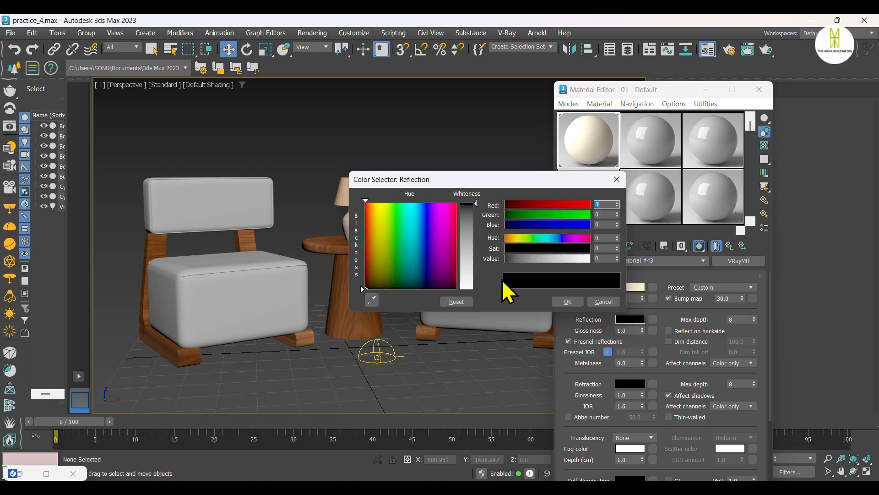
drag(475, 285, 476, 289)
click(567, 302)
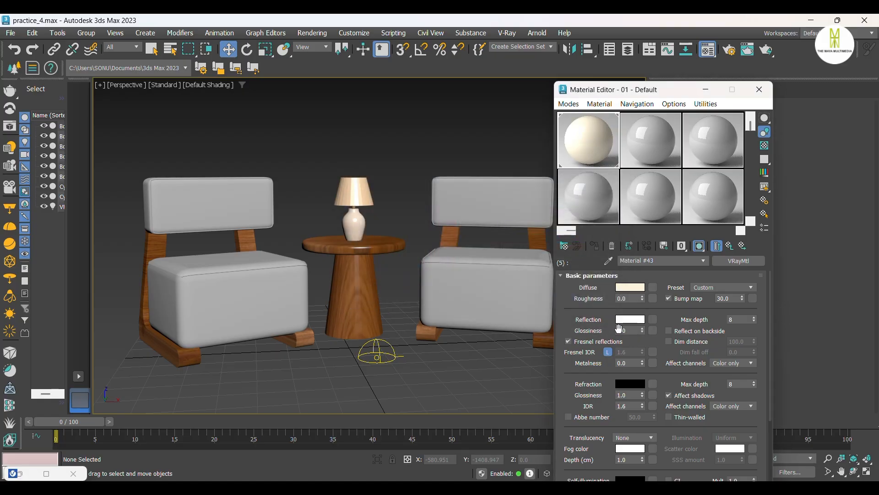
double_click(631, 330)
text(0.4)
click(607, 351)
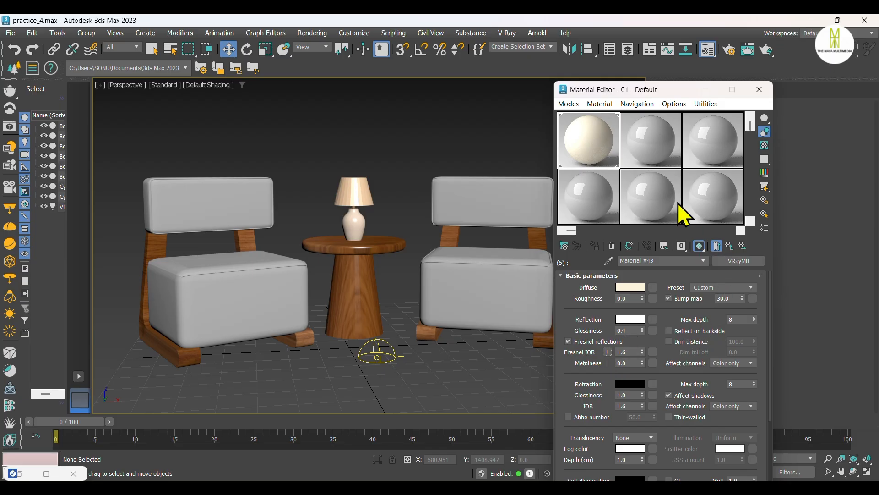
Inspect the VRayDisplacementMod settings on the right chair's backrest and undo the last change.
click(704, 89)
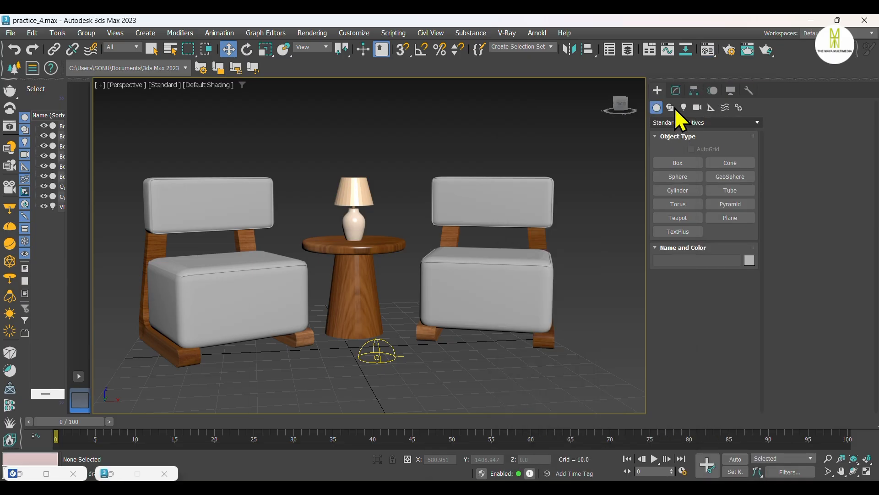
click(676, 91)
click(522, 195)
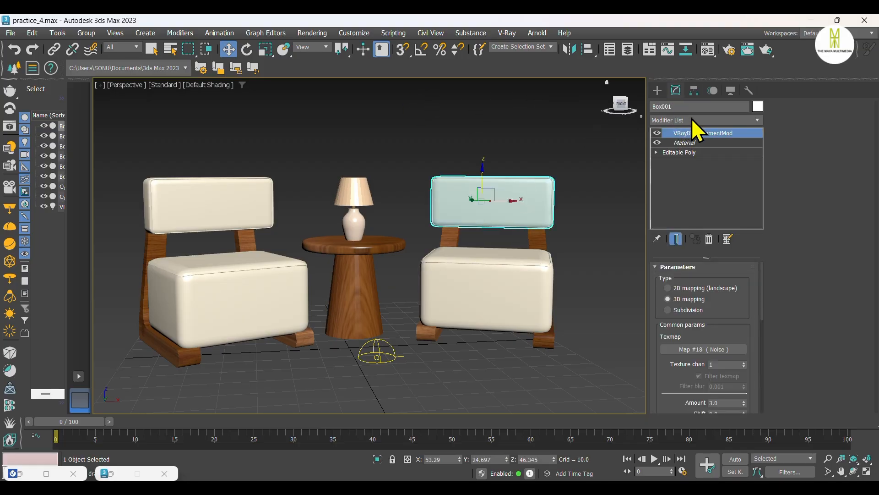
scroll(761, 321, down, 3)
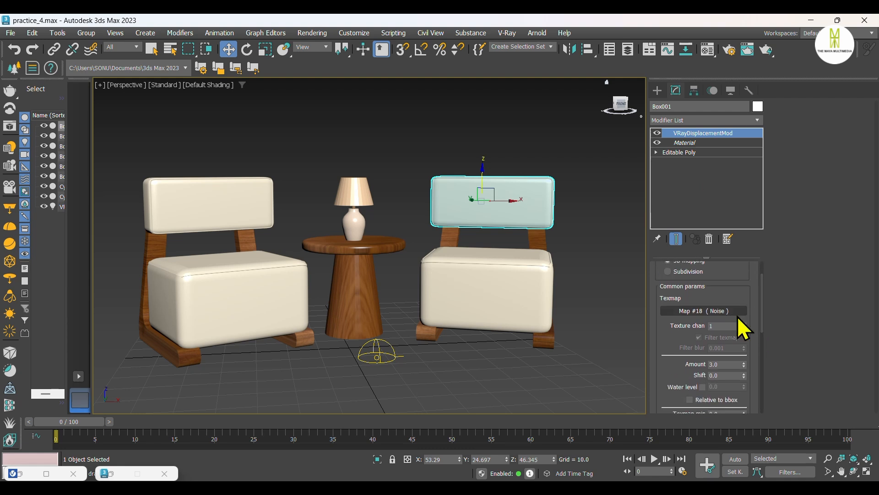
key(ctrl+z)
Try a VRayDisplacementMod modifier on the right chair's backrest, then delete it from the stack.
click(386, 113)
click(496, 205)
click(666, 119)
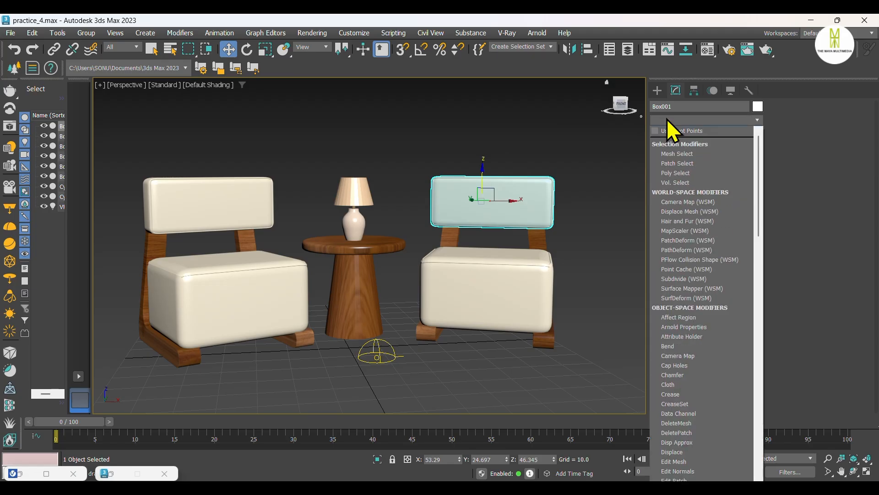
text(vr)
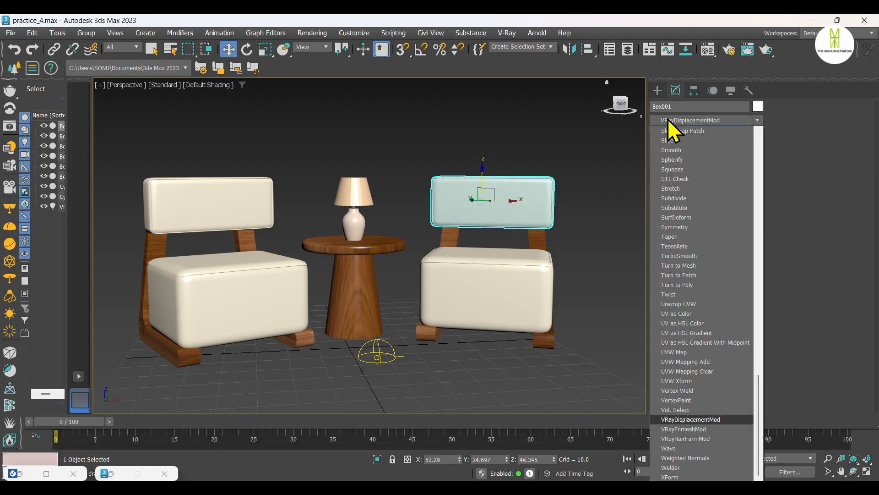
click(706, 423)
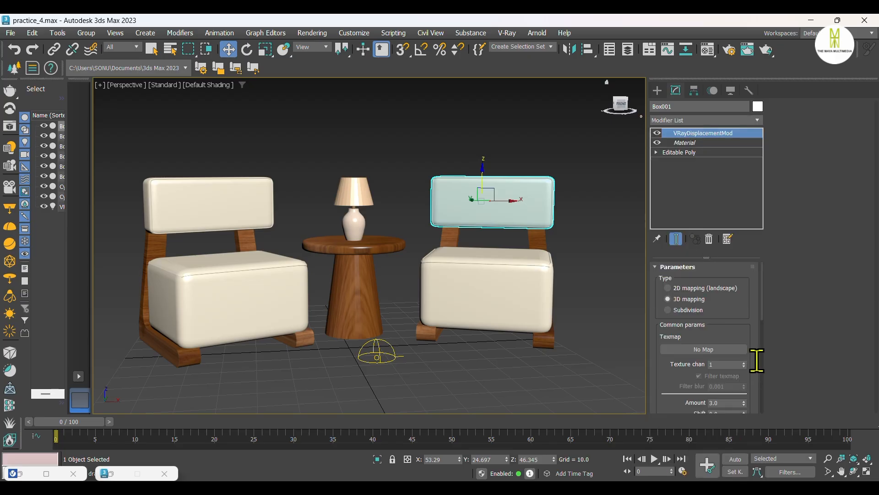
mouse_move(762, 298)
mouse_down()
mouse_move(763, 323)
mouse_move(757, 300)
mouse_up()
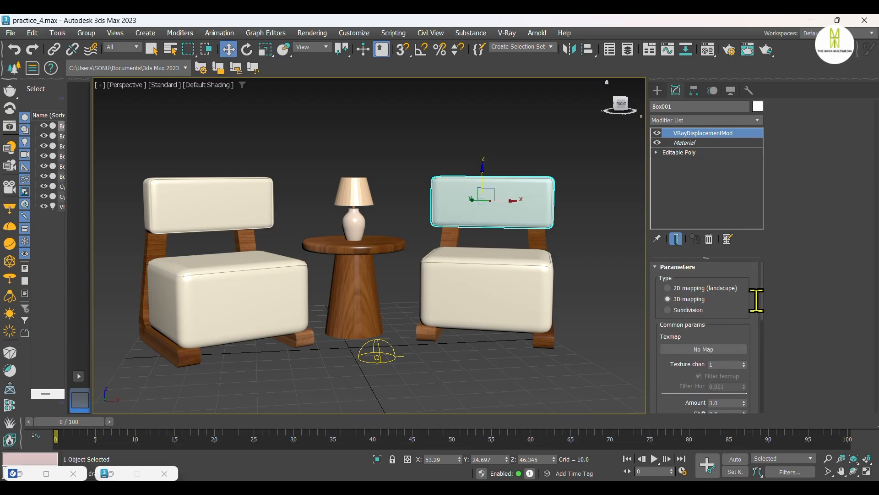
right_click(732, 136)
click(739, 152)
Assign a Noise map to the bump slot of the cream cushion material.
click(597, 191)
click(503, 198)
key(m)
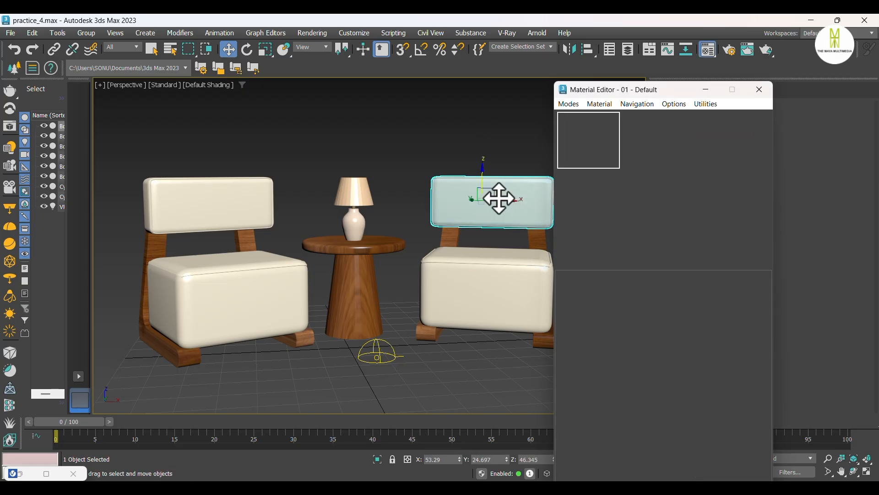
click(753, 298)
scroll(585, 362, down, 10)
scroll(592, 380, down, 4)
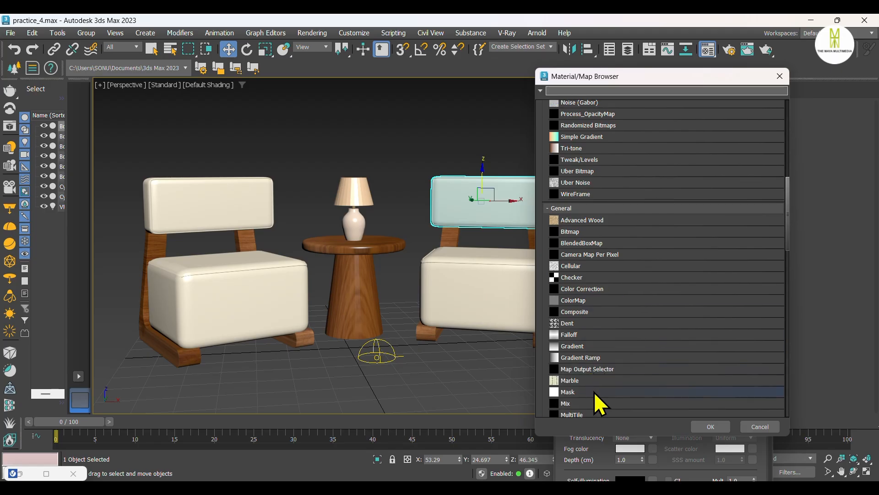
click(594, 404)
click(711, 425)
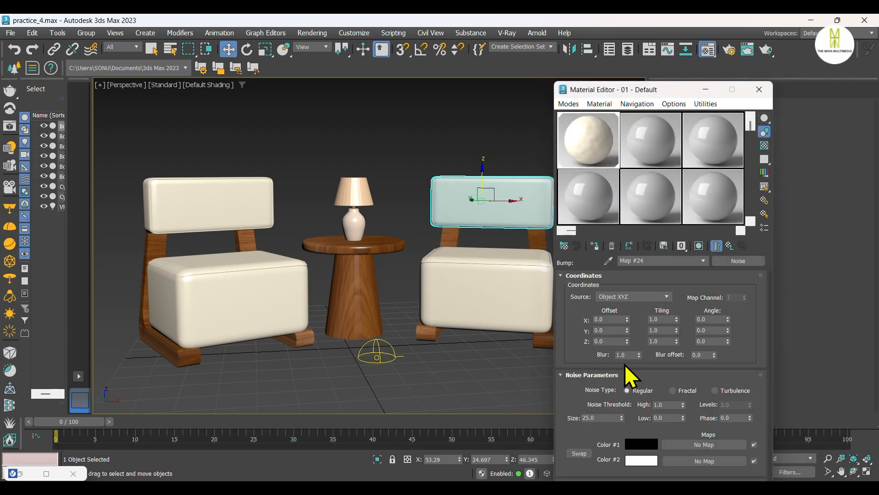
Set the bump noise's size to 10 and its X, Y and Z tiling to 10, checking it in an enlarged preview.
double_click(599, 417)
double_click(592, 145)
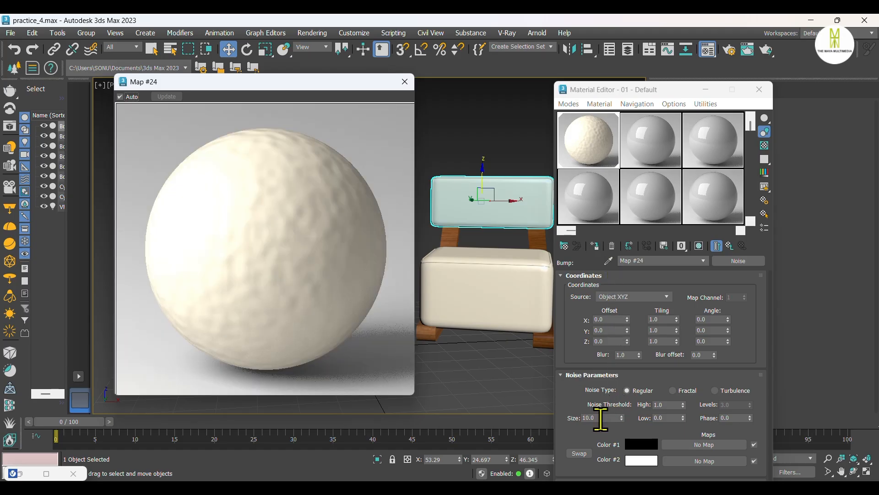
double_click(661, 320)
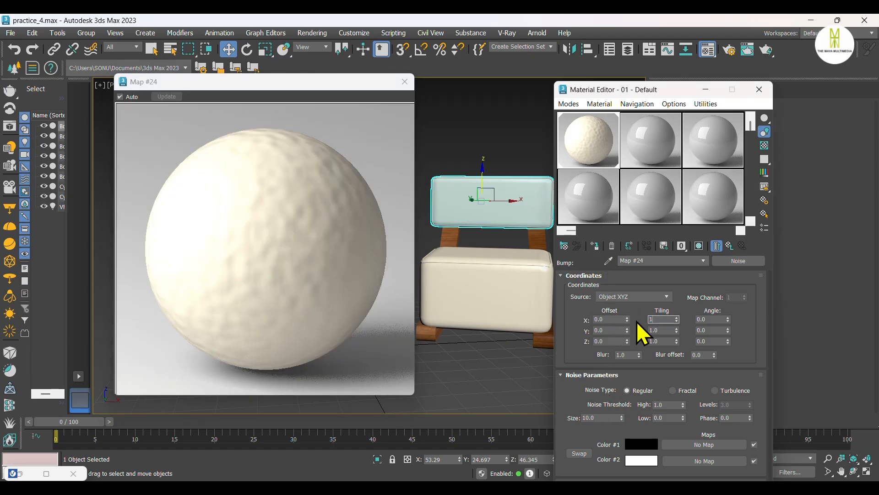
text(10)
click(664, 331)
drag(667, 330, 639, 332)
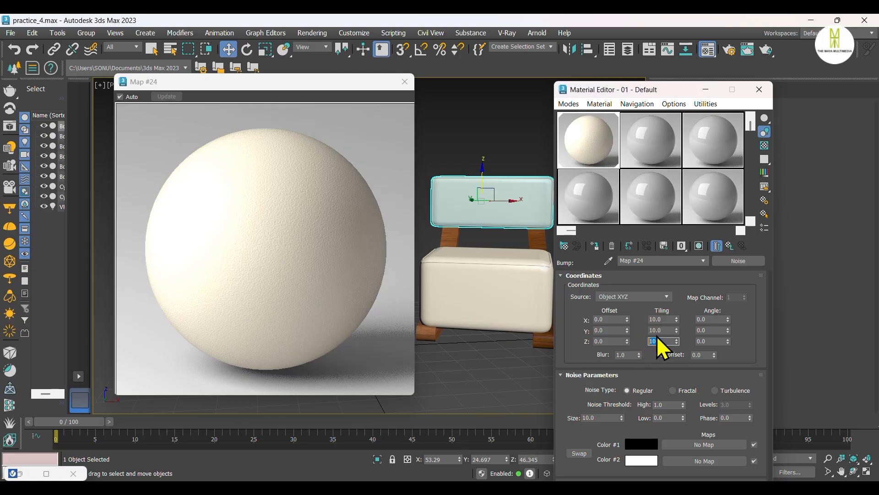
click(405, 83)
click(730, 247)
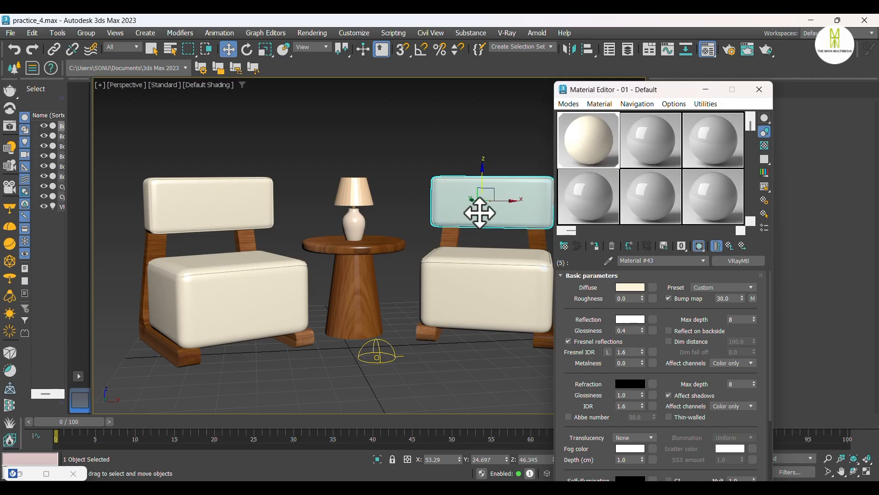
Assign the cream material to the seats and backrests of both chairs.
ctrl+click(465, 276)
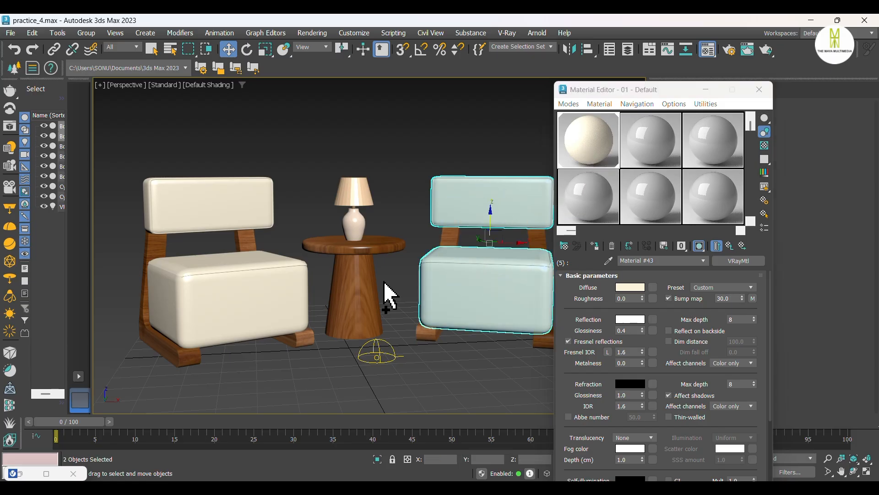
ctrl+click(265, 288)
ctrl+click(235, 206)
click(595, 246)
click(521, 173)
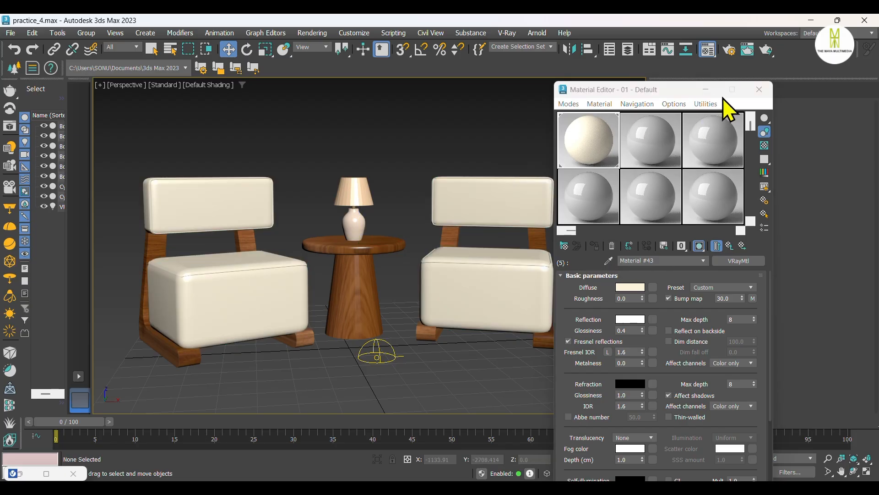
click(706, 89)
Render an angled perspective view of the chairs and side table in a maximized V-Ray Frame Buffer.
alt+middle_drag(530, 151, 593, 222)
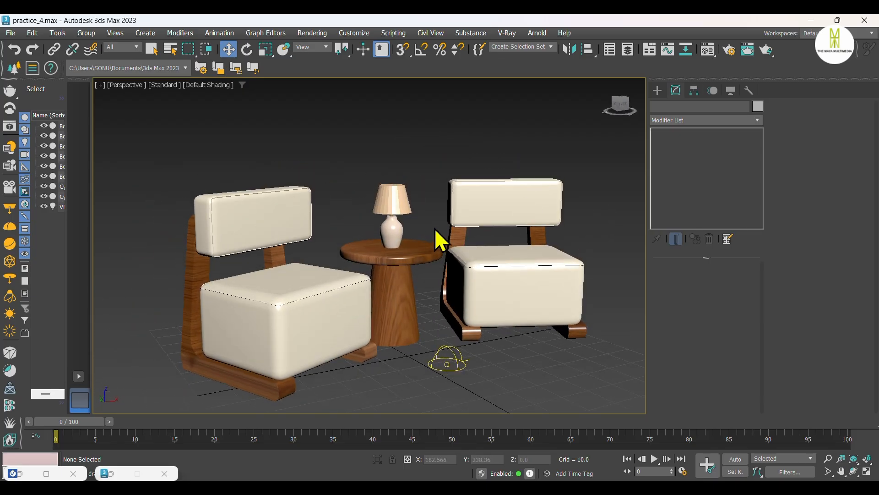
scroll(427, 228, up, 4)
scroll(427, 229, down, 4)
alt+middle_drag(420, 232, 428, 229)
click(766, 50)
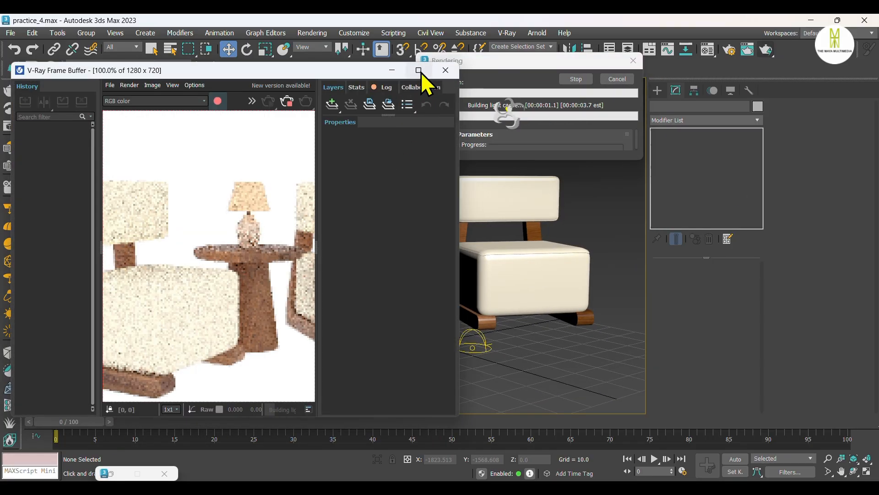
click(418, 70)
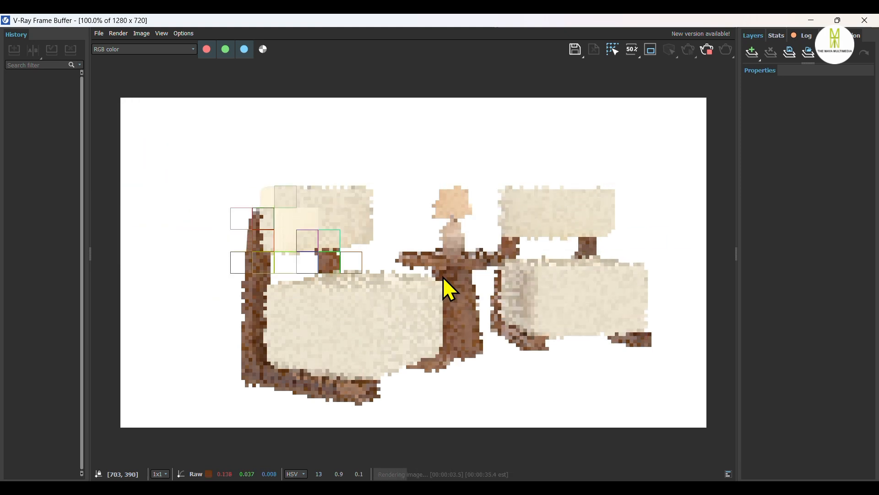
Examine the fabric bump on the left chair's backrest and seat closely in the render.
scroll(296, 231, up, 2)
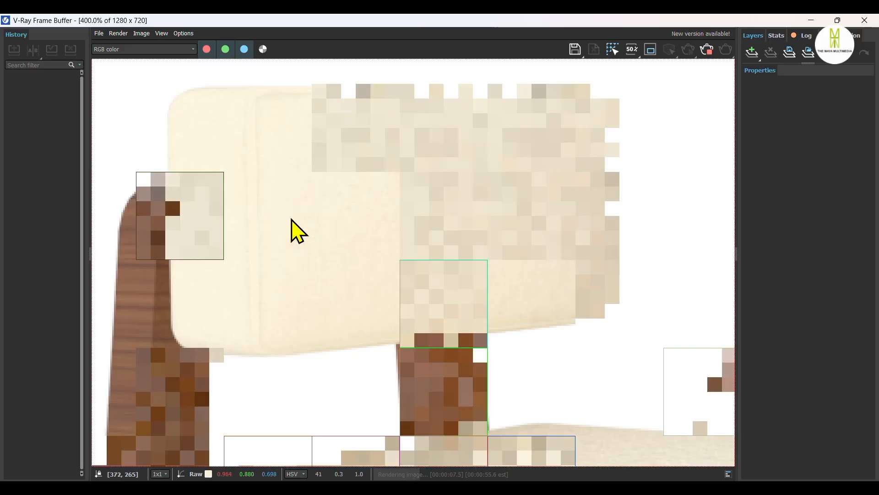
scroll(296, 231, up, 1)
scroll(297, 231, down, 1)
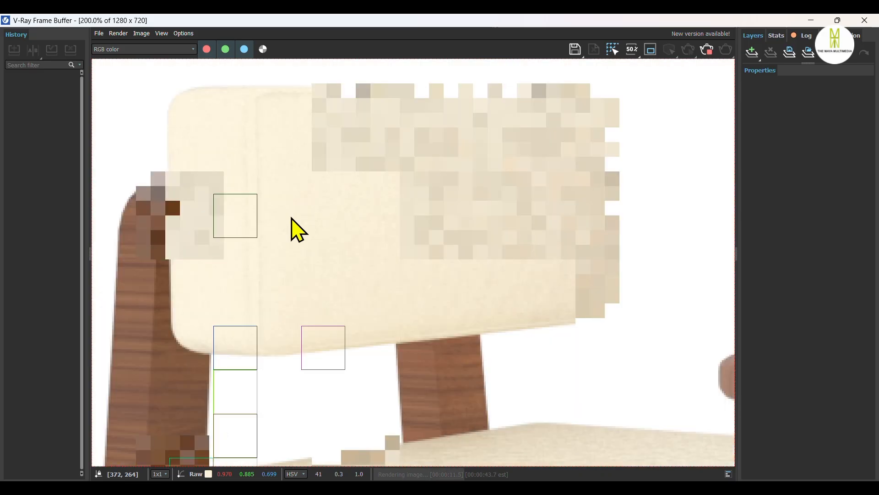
scroll(296, 230, down, 1)
scroll(392, 393, up, 1)
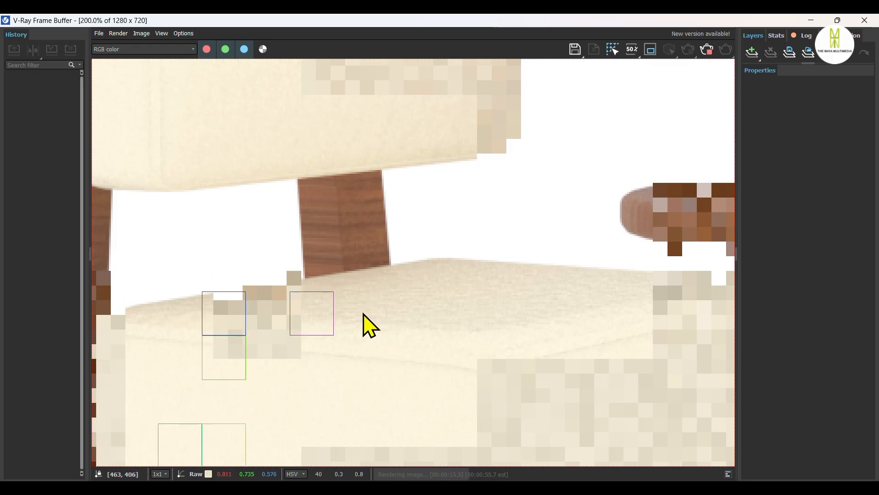
scroll(364, 315, down, 1)
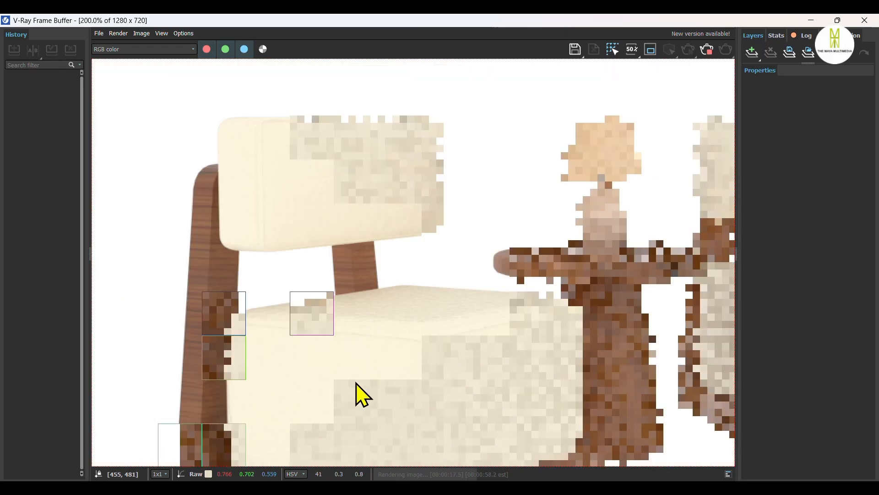
scroll(357, 384, up, 1)
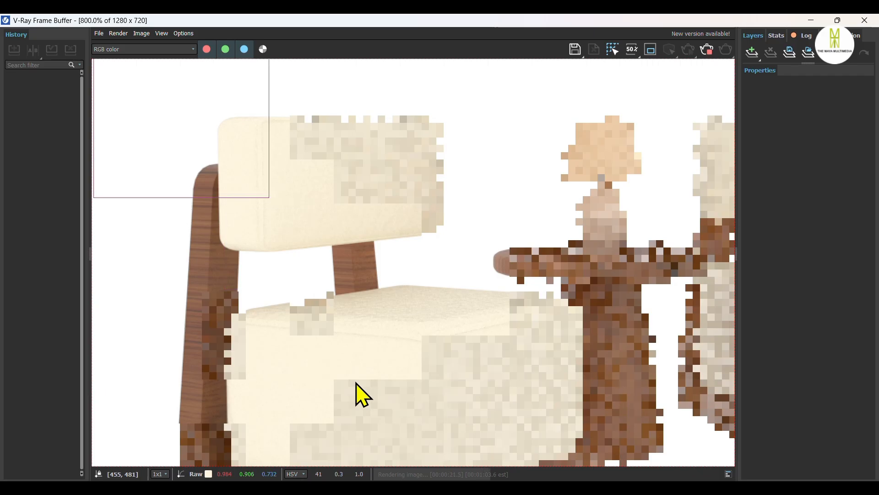
scroll(323, 301, down, 1)
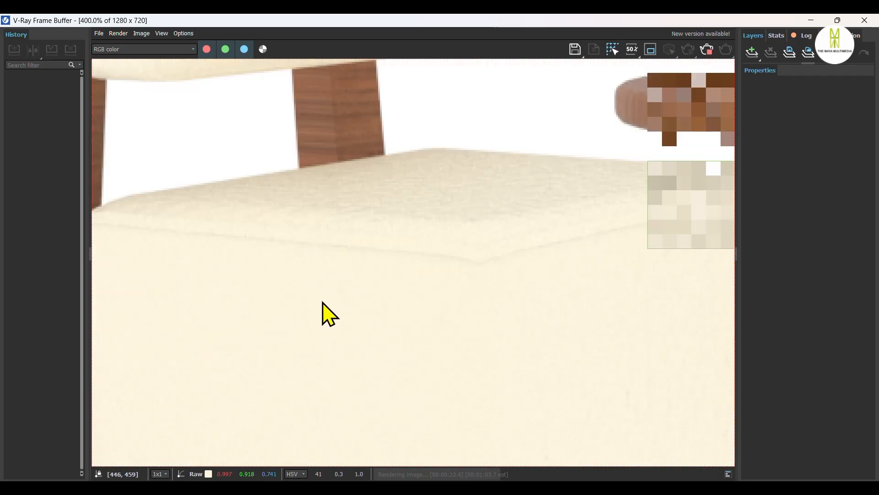
scroll(323, 302, down, 1)
scroll(322, 307, down, 1)
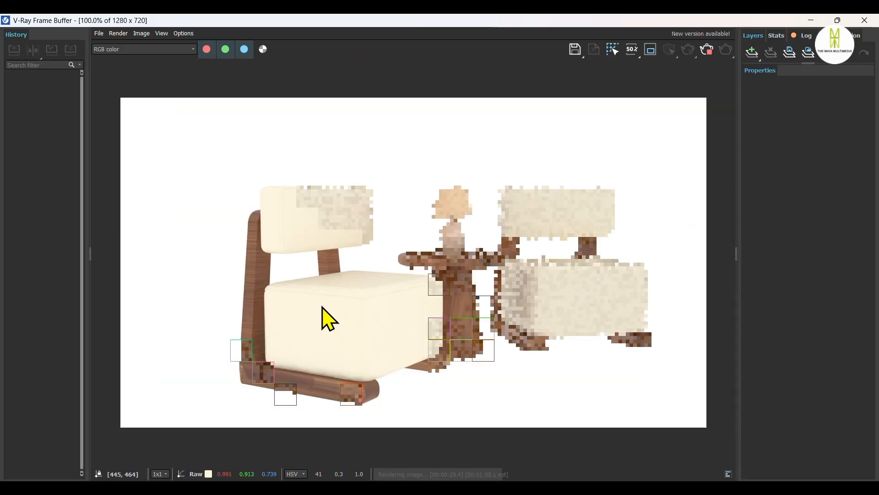
Inspect the left chair's seat up close in the render, and stop the rendering to return to the viewport.
scroll(363, 291, up, 1)
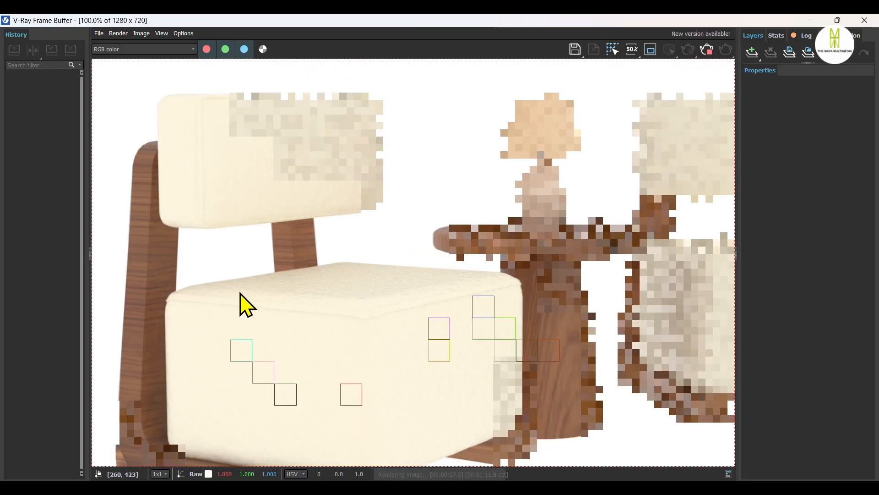
scroll(261, 294, down, 1)
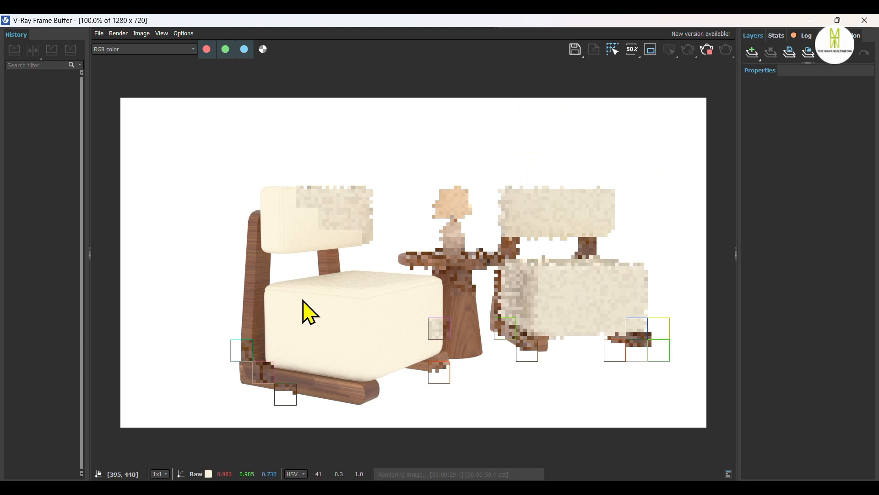
click(811, 22)
click(577, 79)
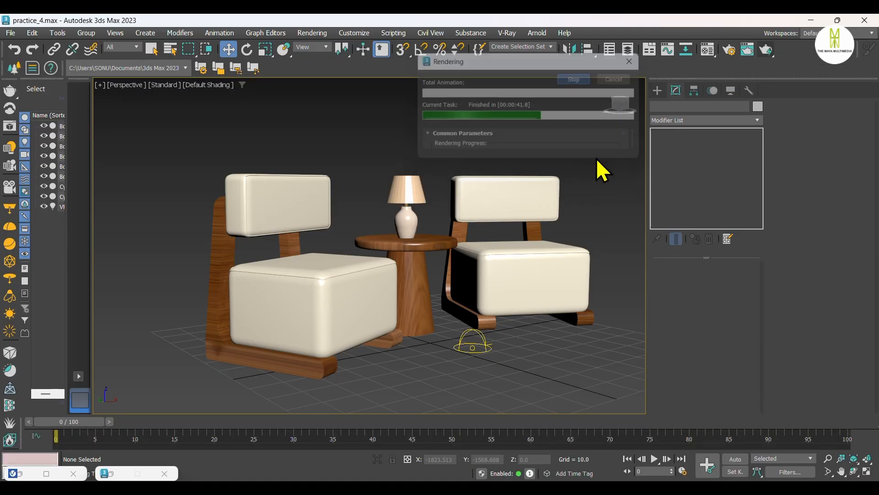
Add a TurboSmooth modifier to the right chair's backrest and check its rounded edges up close.
click(518, 197)
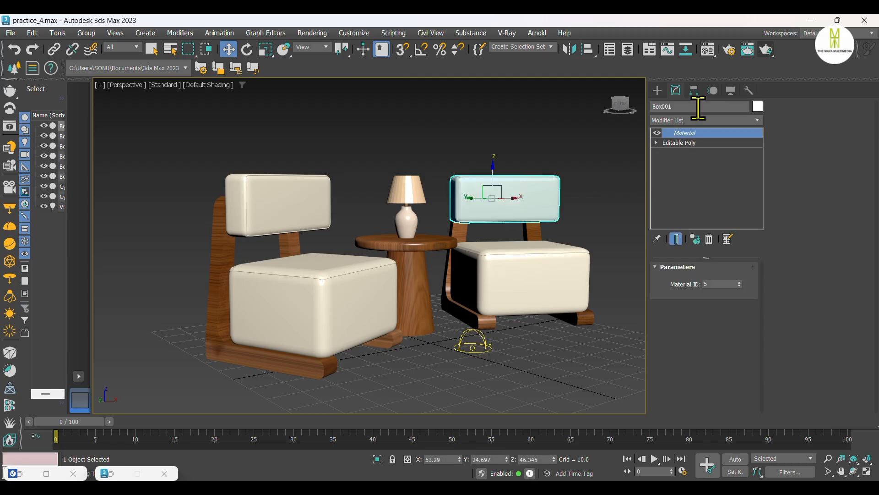
click(685, 120)
text(tu)
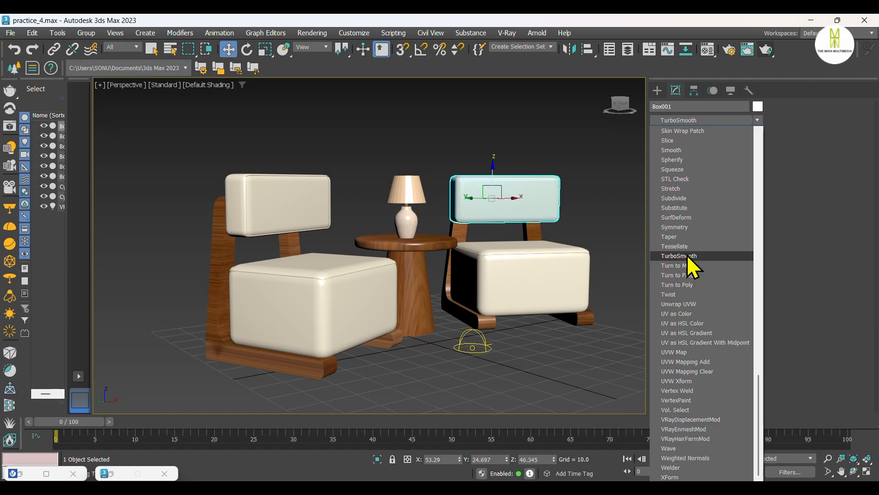
click(687, 254)
scroll(504, 201, up, 3)
mouse_move(496, 211)
alt+middle_down()
mouse_move(504, 234)
mouse_move(495, 206)
alt+middle_up()
scroll(474, 188, up, 5)
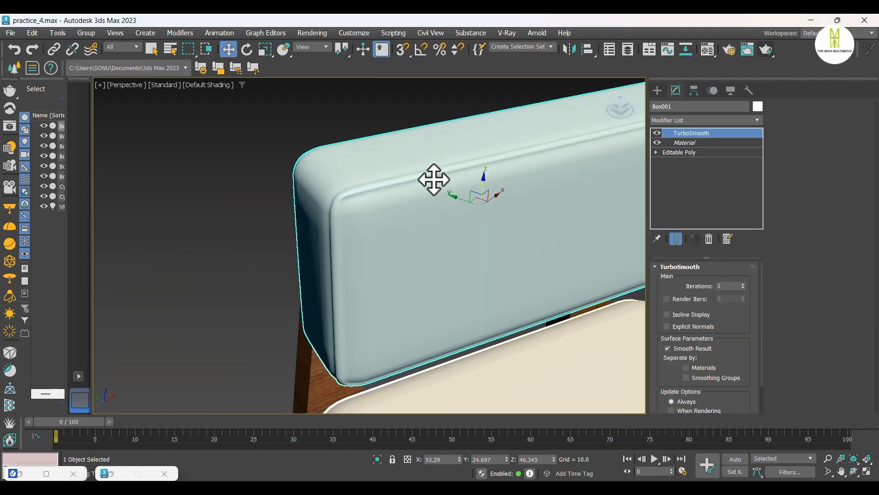
scroll(433, 182, down, 5)
alt+middle_drag(430, 186, 433, 212)
Add a TurboSmooth modifier to the right chair's seat and check the smoothed cushion.
click(423, 278)
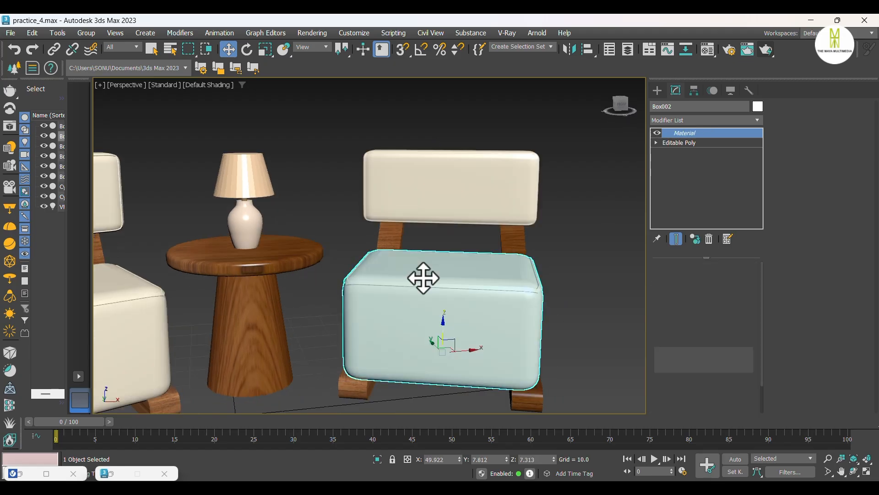
click(695, 120)
text(tu)
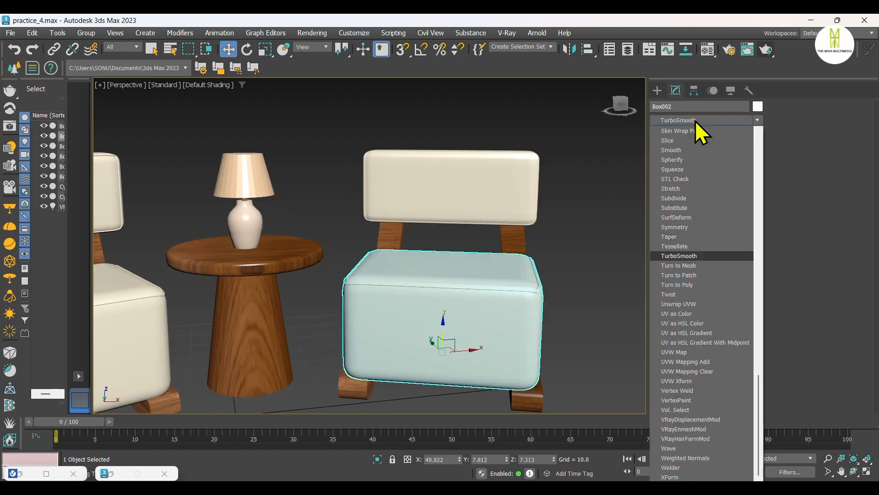
click(692, 255)
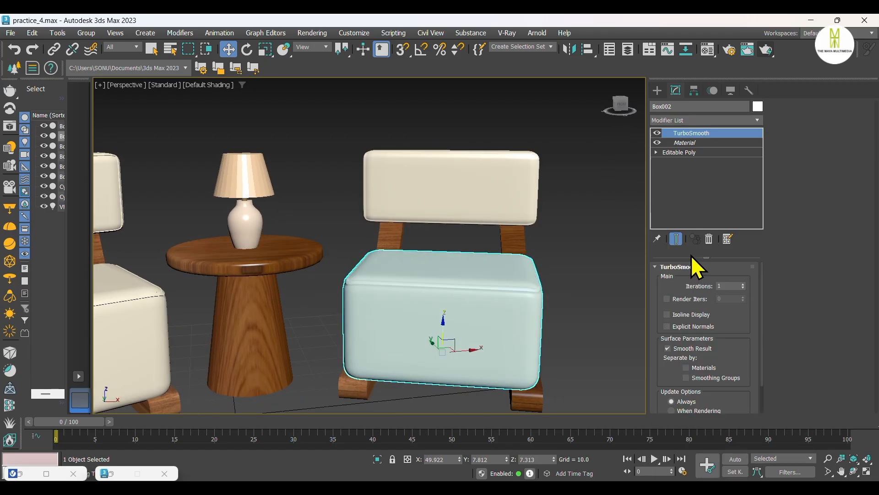
scroll(532, 294, up, 5)
scroll(531, 295, down, 5)
alt+middle_drag(530, 295, 551, 293)
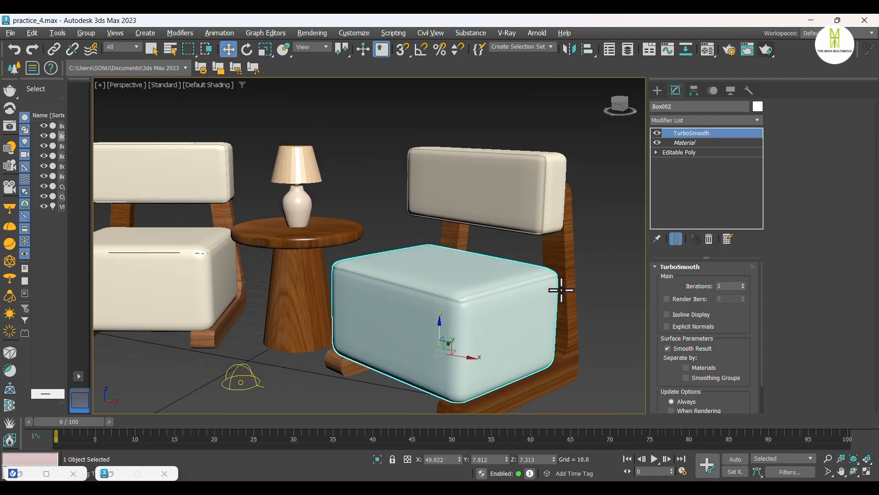
Add a TurboSmooth modifier to the left chair's backrest.
click(563, 285)
scroll(592, 237, down, 5)
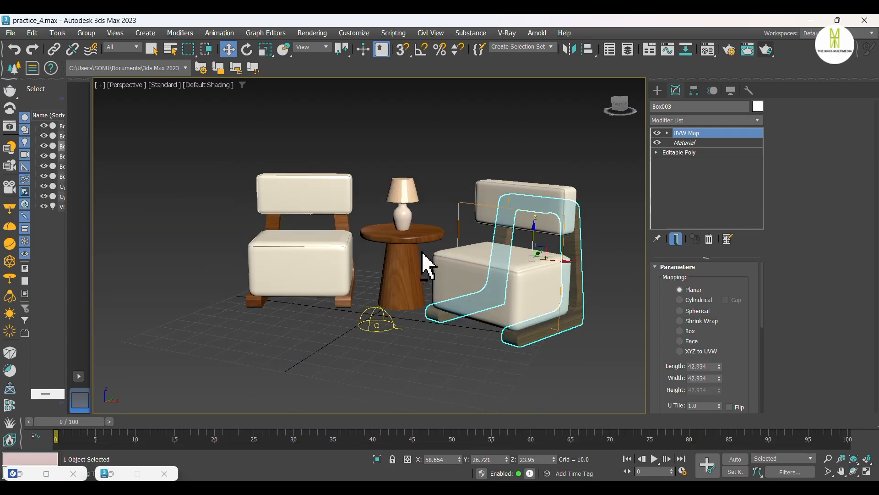
alt+middle_drag(426, 254, 469, 261)
click(282, 211)
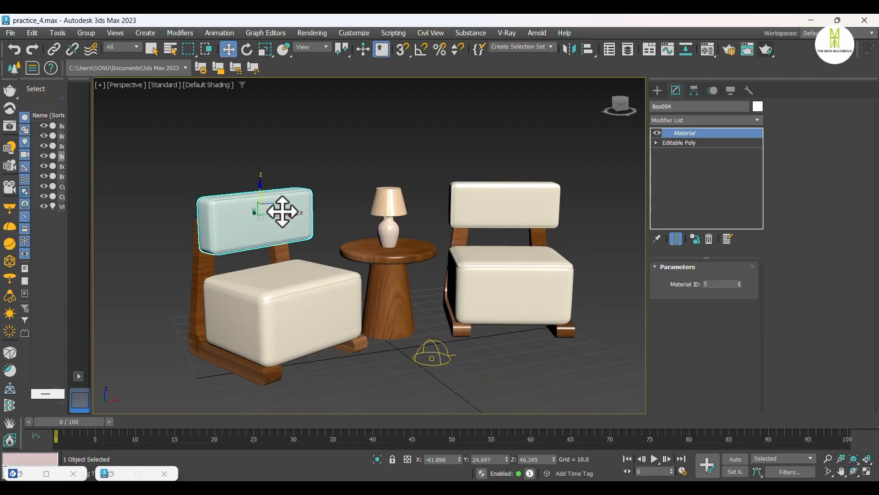
click(671, 120)
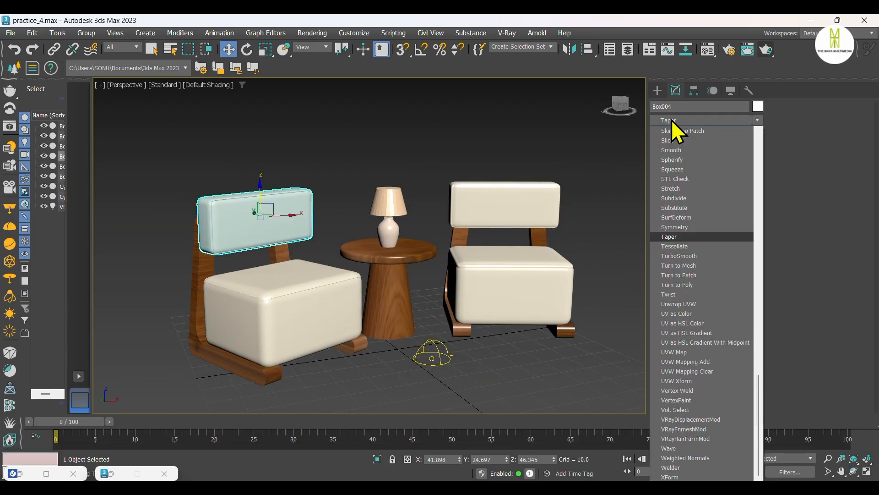
click(679, 255)
Add a TurboSmooth modifier to the left chair's seat and deselect it.
click(285, 286)
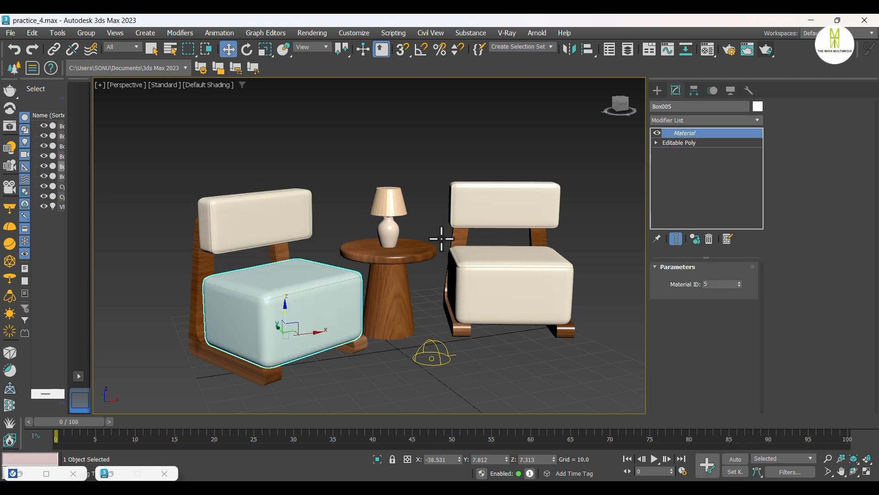
click(688, 122)
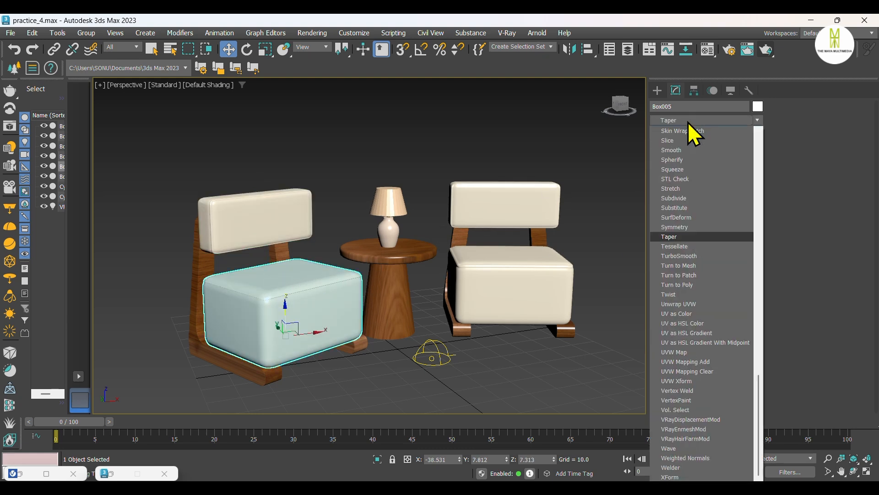
click(679, 255)
click(512, 366)
Add a TurboSmooth modifier to the table lamp and compare the lamp with the smoothing switched off and on.
click(395, 197)
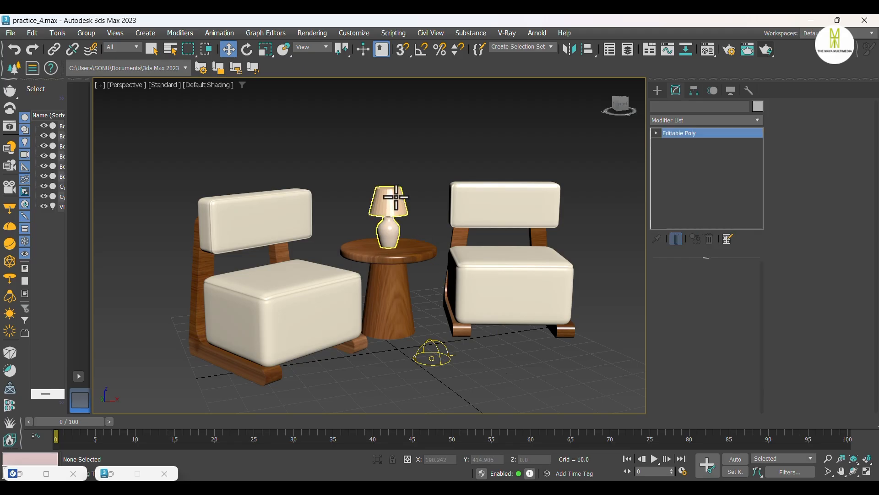
click(694, 122)
text(tu)
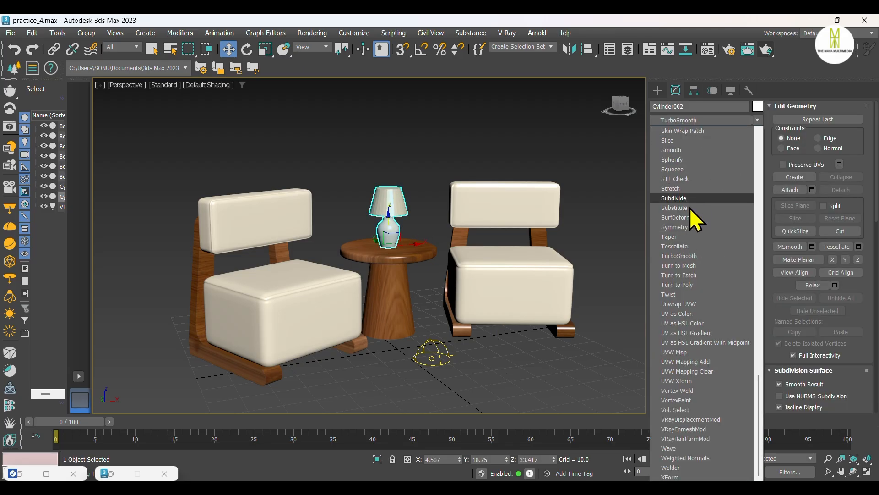
click(691, 255)
scroll(374, 211, up, 6)
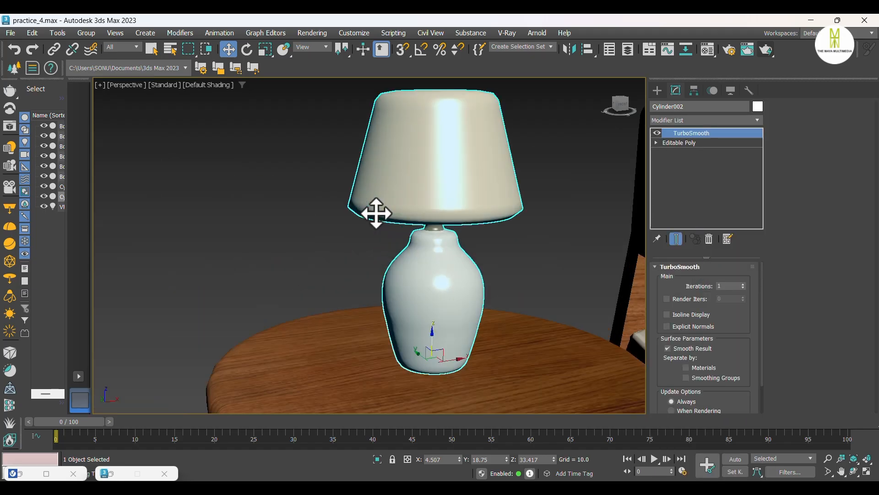
click(657, 133)
click(657, 132)
click(656, 132)
Try to connect the lamp's vertical edges in its Editable Poly with 2 segments and a pinch of 24.
click(684, 142)
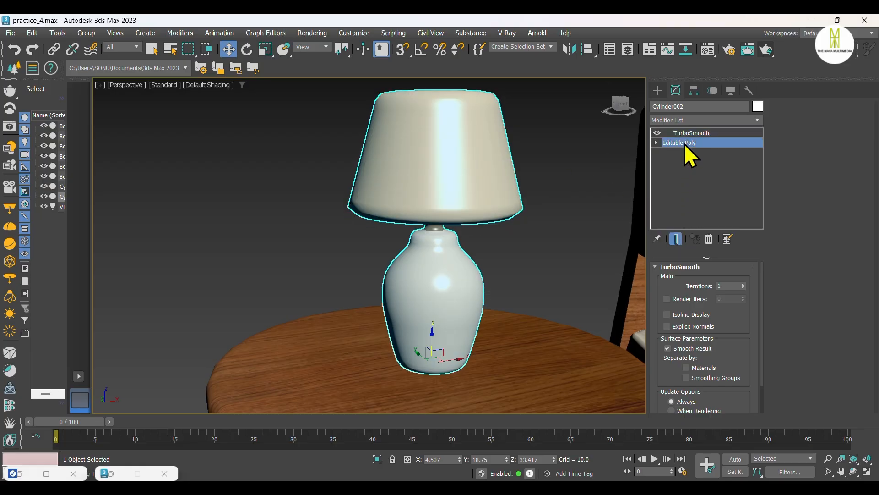
click(685, 280)
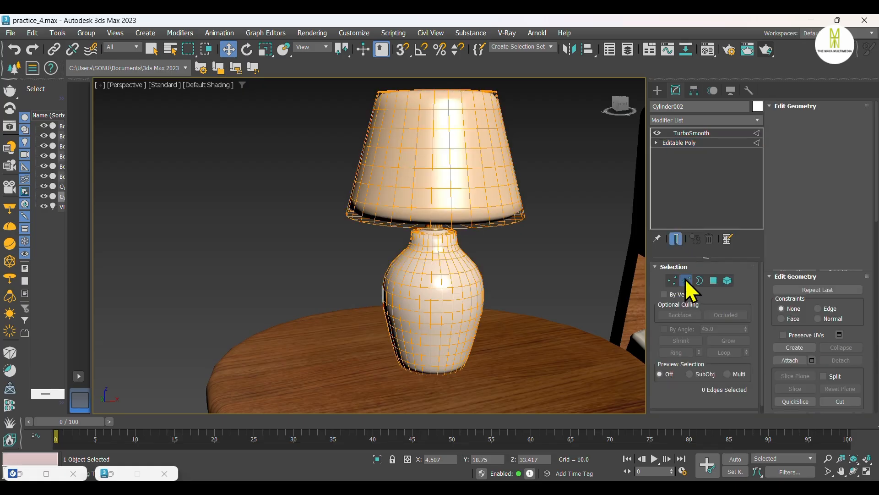
scroll(501, 205, up, 2)
click(503, 192)
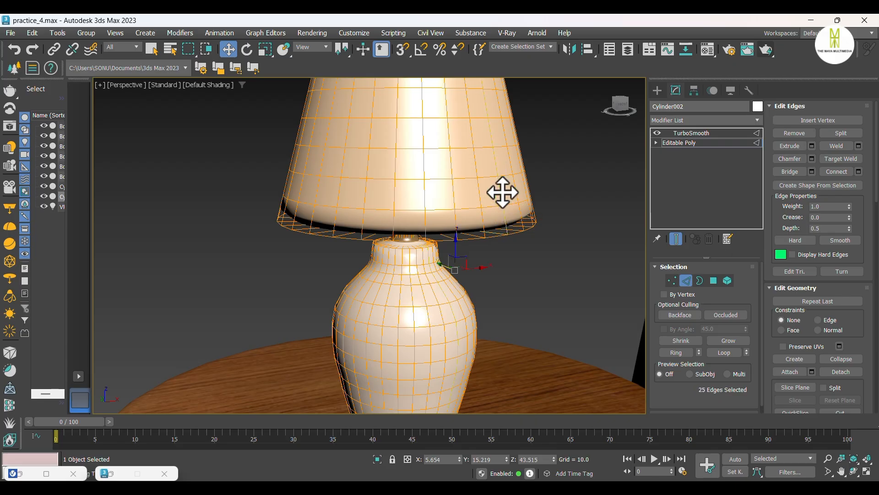
key(ctrl+a)
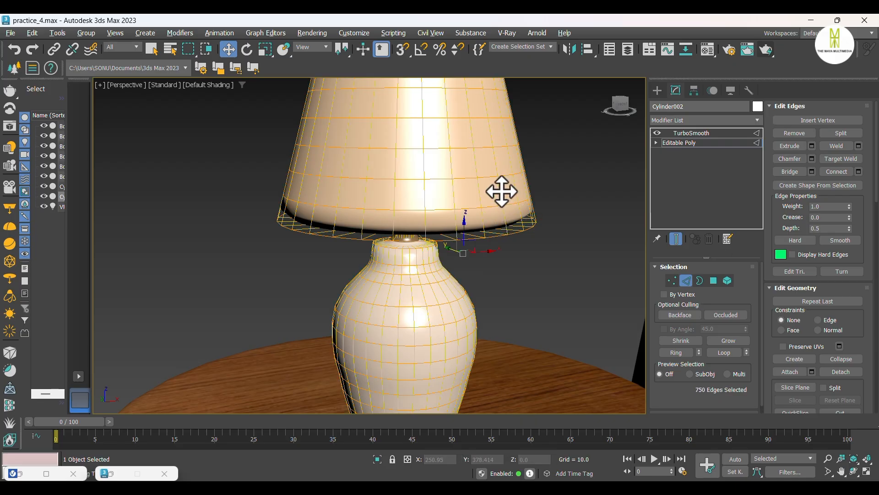
right_click(502, 192)
click(406, 230)
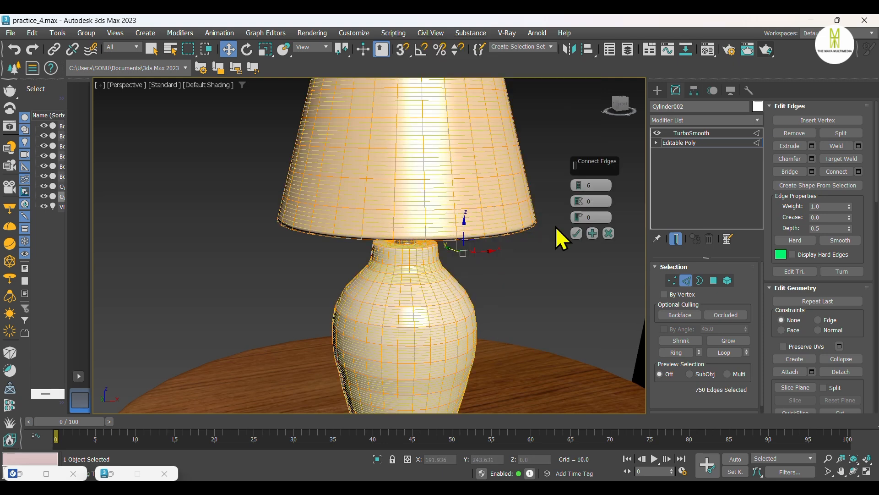
click(580, 187)
click(579, 188)
click(580, 187)
click(580, 188)
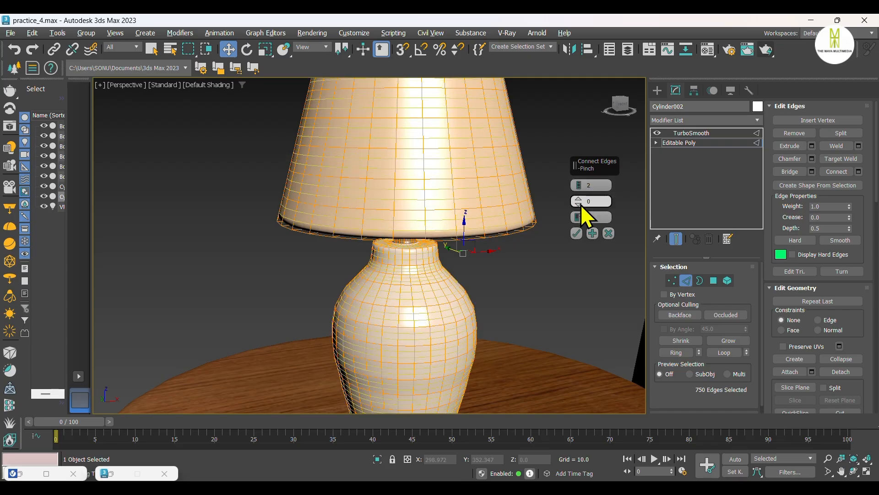
drag(577, 203, 577, 157)
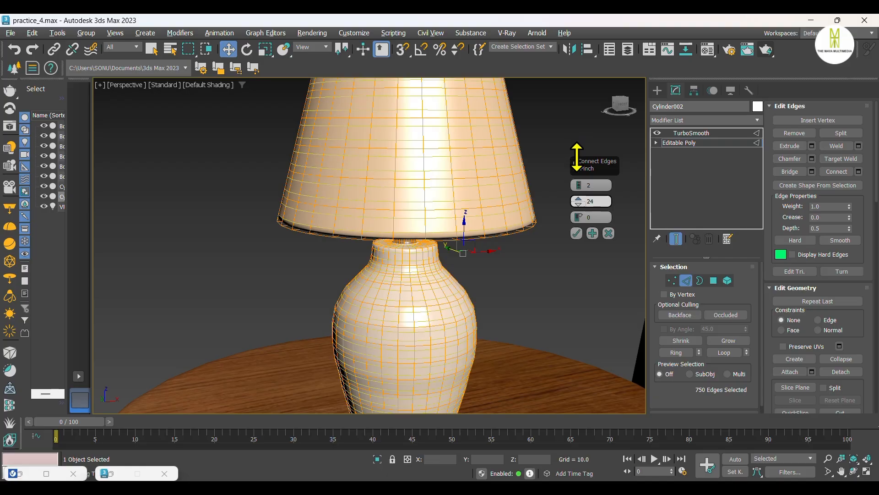
click(577, 233)
click(658, 90)
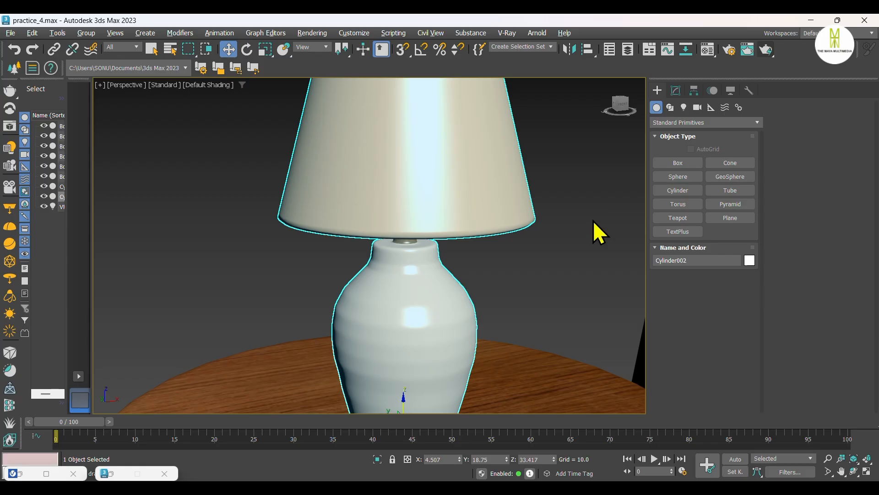
Deselect the lamp and undo its edge connection.
click(595, 215)
key(ctrl+z)
key(ctrl+z)
key(ctrl+z)
key(ctrl+z)
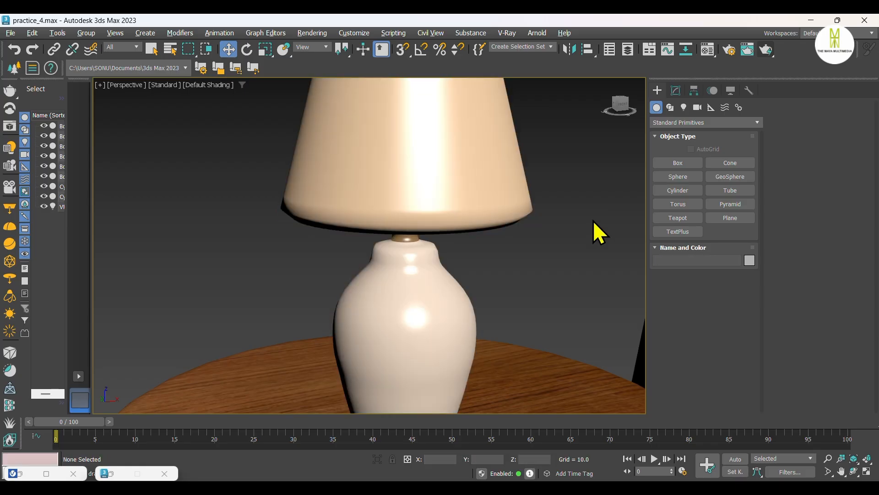
Add a TurboSmooth modifier to the round side table.
scroll(527, 238, down, 6)
alt+middle_drag(485, 232, 482, 228)
scroll(487, 250, down, 4)
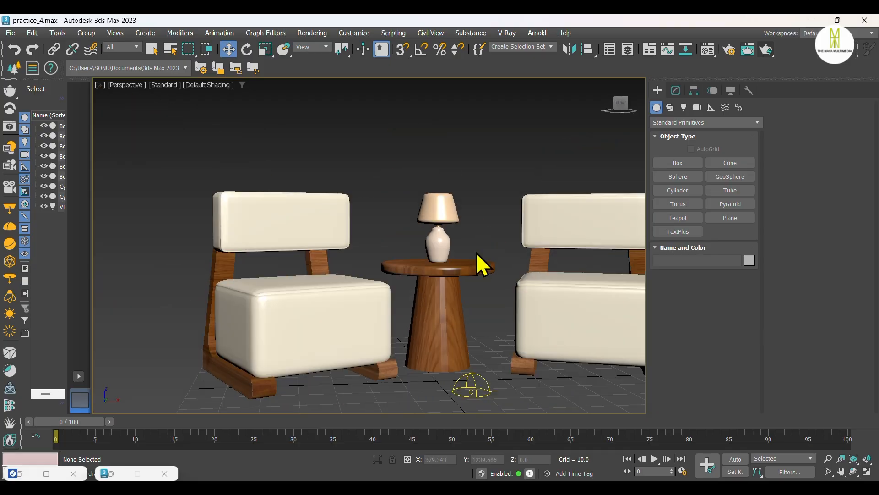
click(448, 291)
click(676, 91)
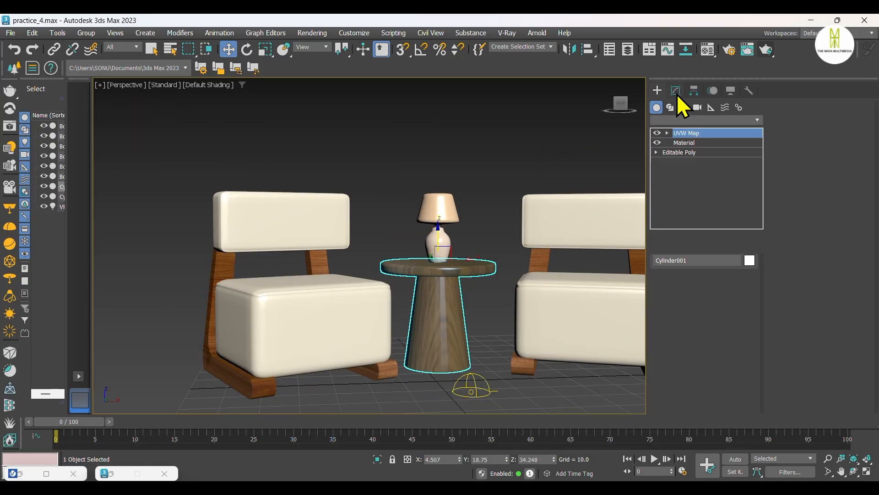
click(678, 120)
text(tu)
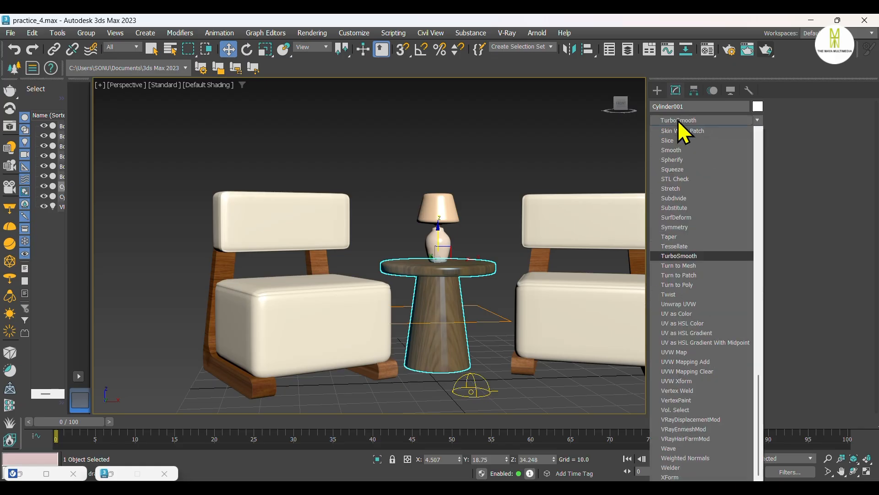
click(682, 258)
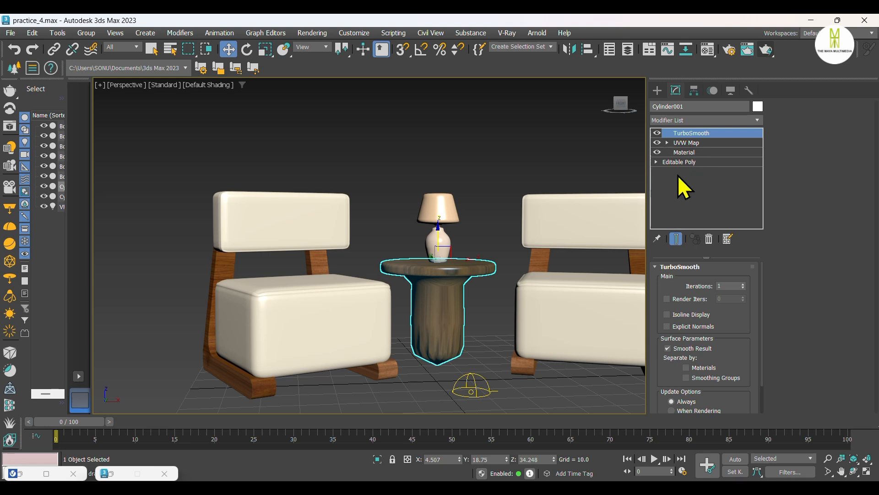
In the side table's Editable Poly, connect the ring of vertical edges around the base with 2 segments and a pinch of 88.
click(678, 162)
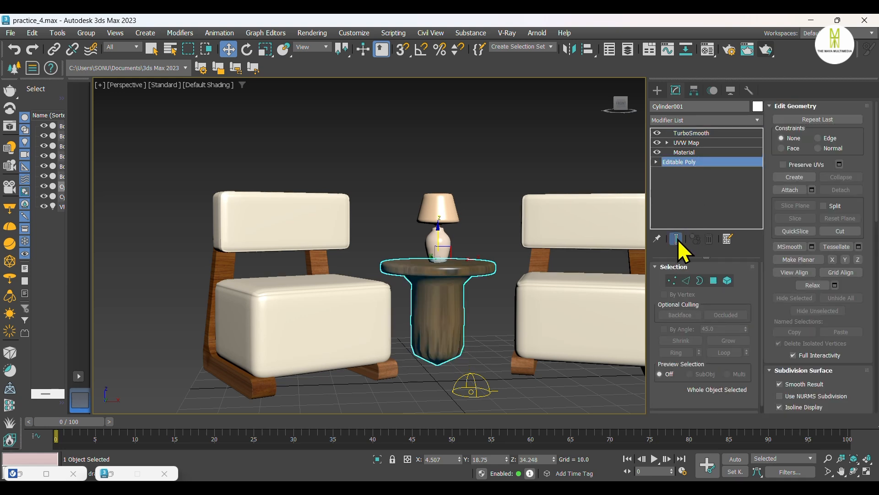
click(687, 280)
scroll(454, 353, up, 3)
click(461, 348)
key(alt+r)
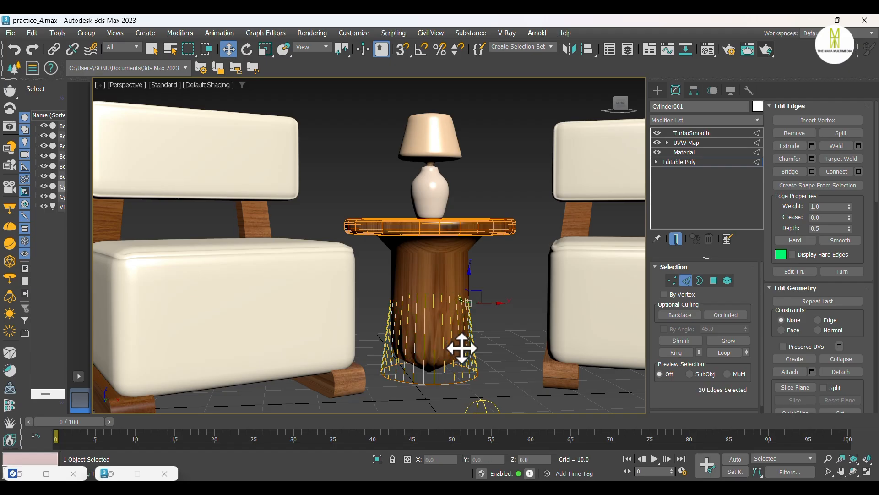
right_click(458, 314)
click(360, 355)
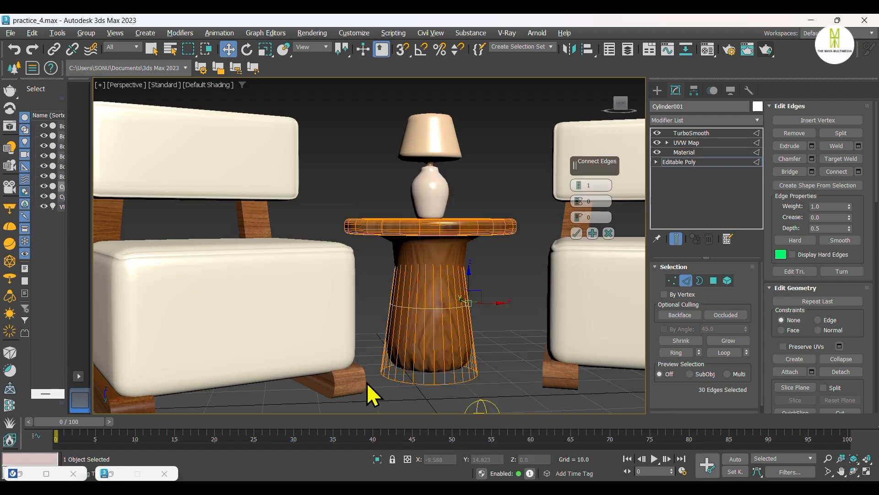
click(577, 184)
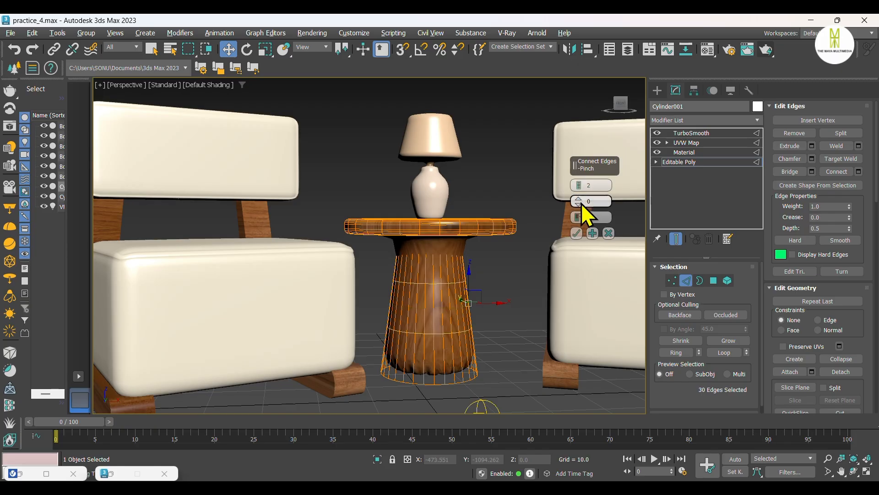
drag(578, 203, 577, 33)
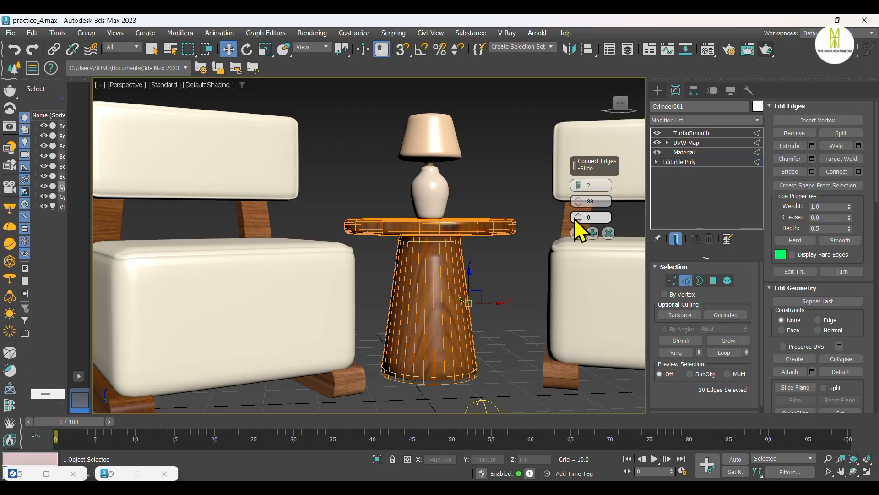
click(576, 233)
Check the smoothed side table from above, leave edge editing and deselect the table.
alt+middle_drag(476, 245, 471, 265)
scroll(472, 280, up, 4)
scroll(452, 281, up, 2)
scroll(449, 285, down, 2)
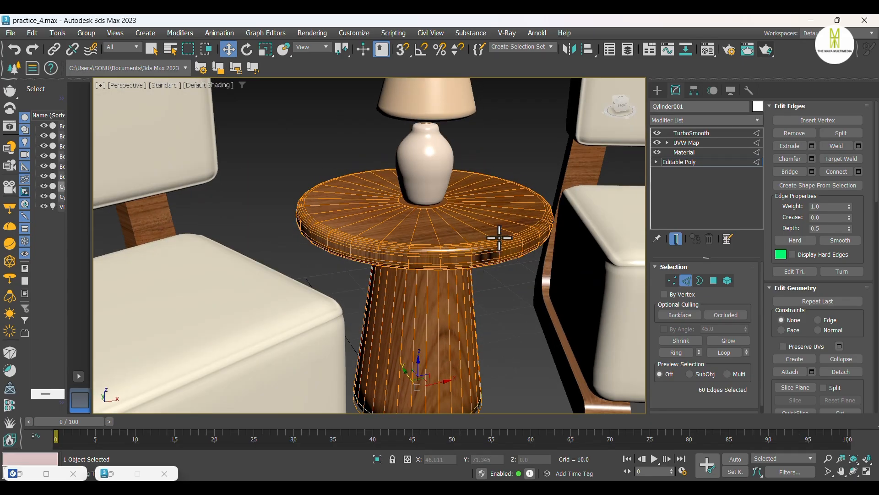
click(656, 91)
scroll(472, 249, down, 2)
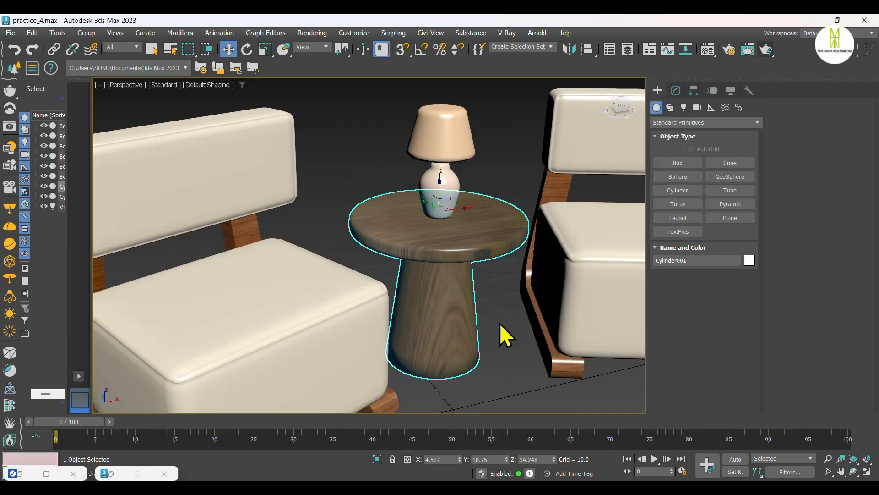
click(486, 282)
Add a TurboSmooth modifier to the wooden frame of the chair beside the side table.
scroll(490, 303, down, 5)
alt+middle_drag(497, 324, 432, 299)
scroll(431, 299, up, 2)
click(425, 275)
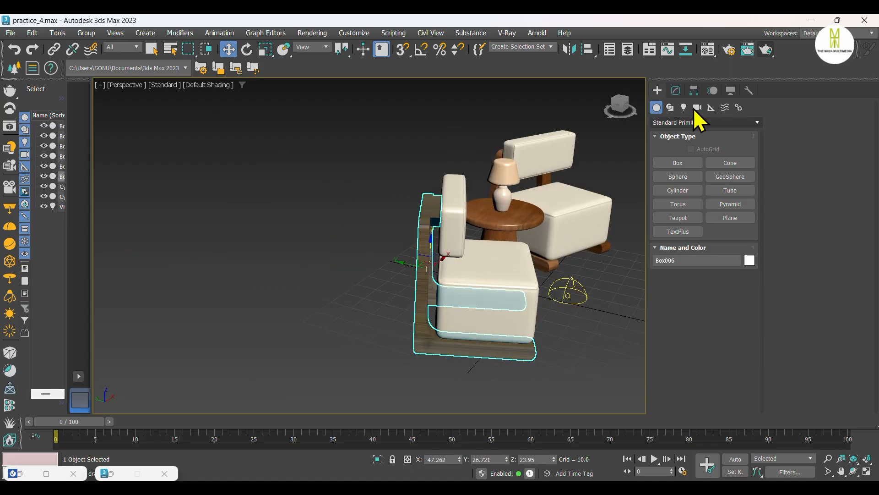
click(676, 91)
click(680, 120)
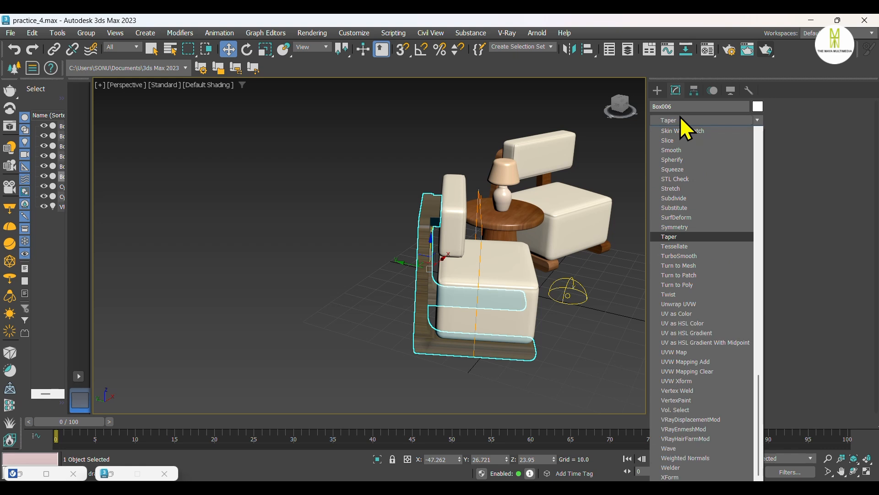
click(679, 256)
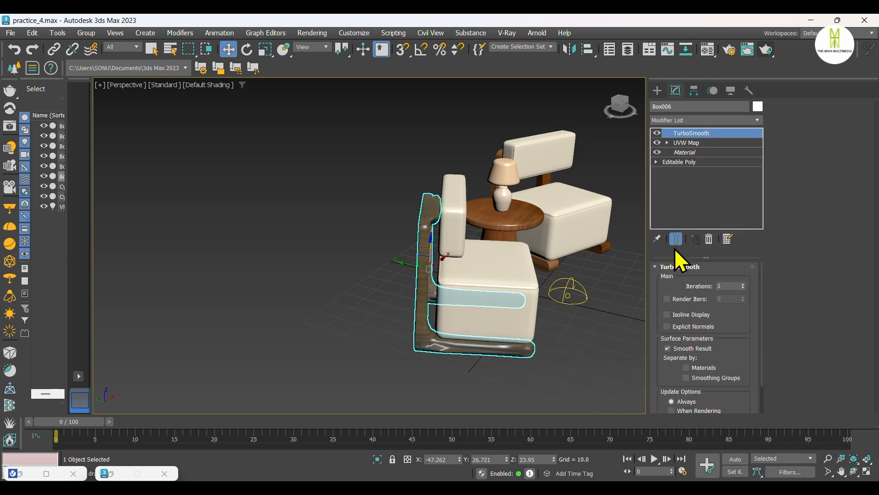
In the chair frame's Editable Poly, connect the edge ring across its upper crossbar with 2 segments and a pinch of 86.
click(679, 161)
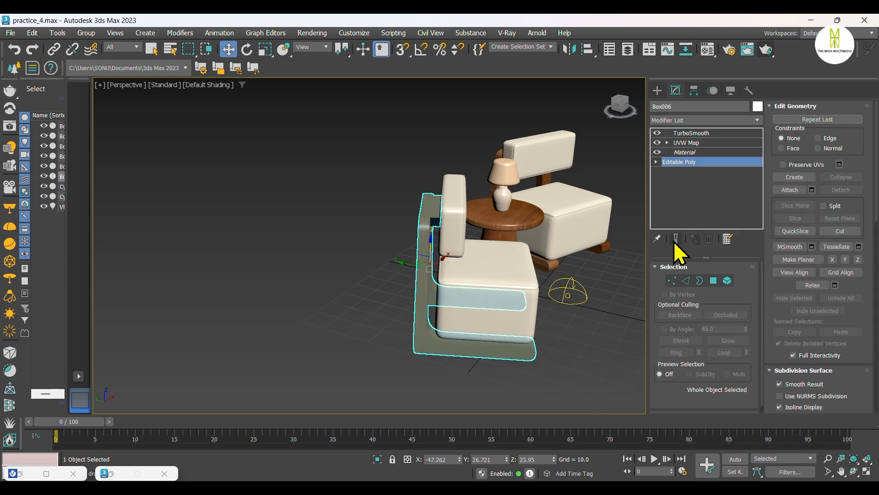
click(686, 280)
scroll(455, 234, up, 5)
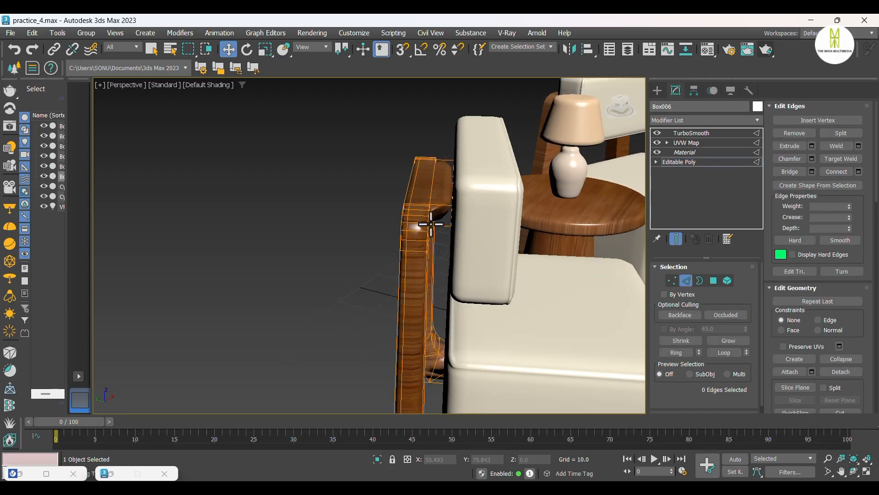
click(453, 230)
key(alt+r)
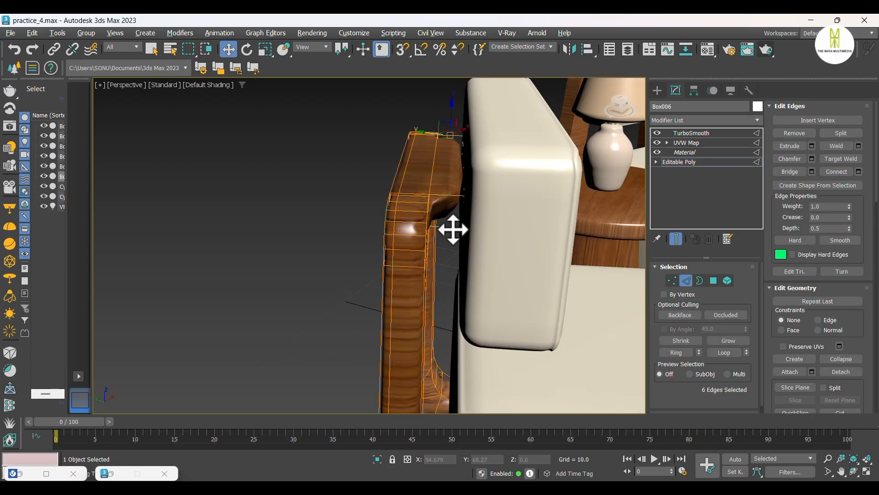
right_click(453, 229)
click(354, 268)
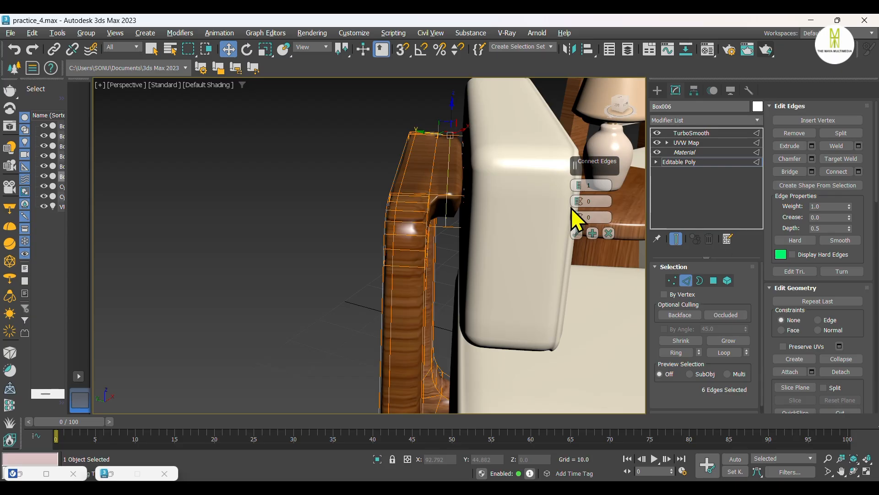
click(578, 185)
drag(577, 203, 584, 37)
click(576, 232)
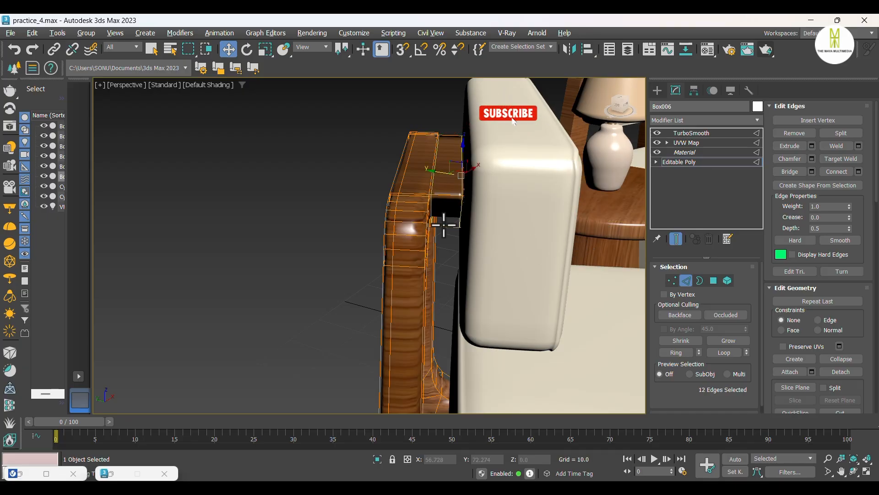
Try to connect the four long edges of the frame's bottom rail with 2 segments and a pinch of 85.
alt+middle_drag(576, 232, 460, 255)
scroll(459, 255, up, 3)
alt+middle_drag(441, 294, 417, 187)
middle_drag(481, 310, 471, 254)
scroll(516, 328, up, 4)
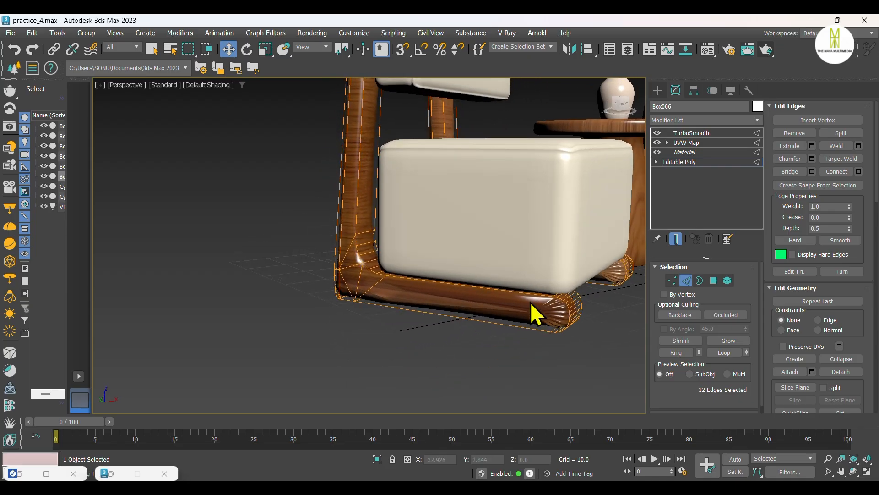
scroll(564, 306, up, 3)
scroll(564, 307, up, 2)
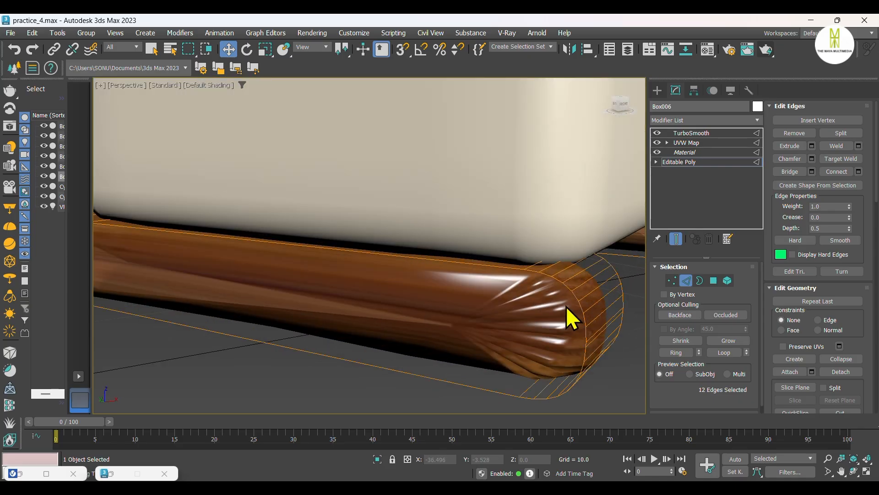
click(494, 265)
click(447, 379)
ctrl+click(455, 264)
right_click(455, 265)
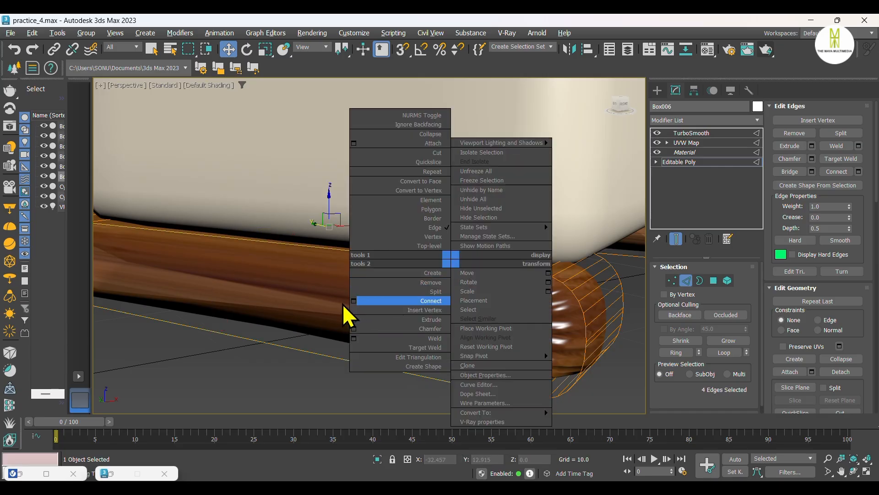
click(355, 302)
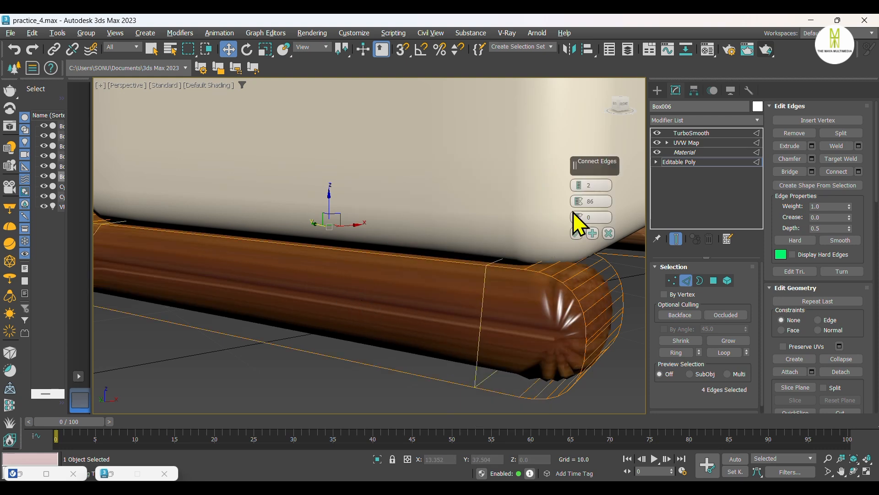
mouse_move(578, 202)
mouse_down()
mouse_move(577, 112)
mouse_move(580, 195)
mouse_up()
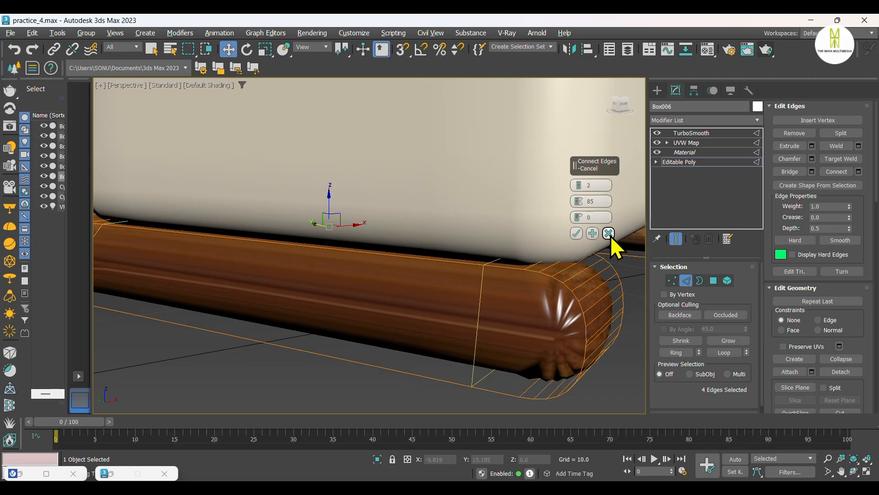
click(608, 233)
With TurboSmooth switched off, try to inset the side polygon of the frame's bottom rail, testing the Group and By Polygon options.
click(657, 133)
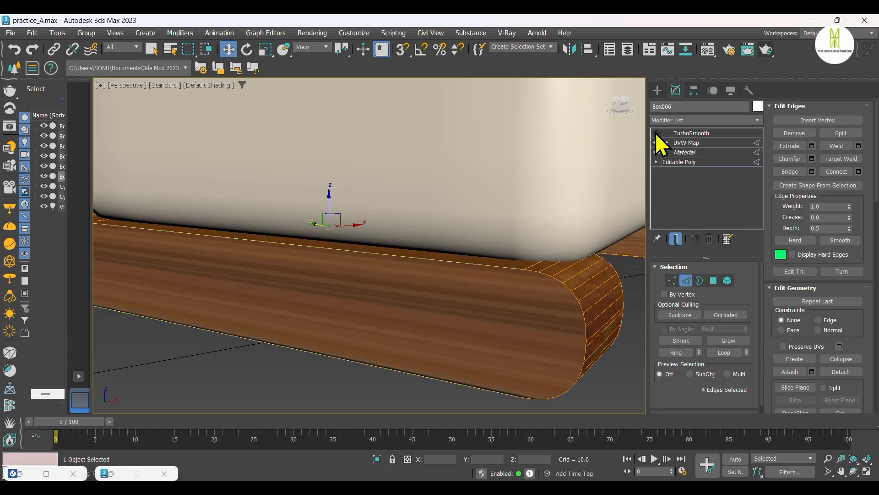
scroll(487, 331, down, 3)
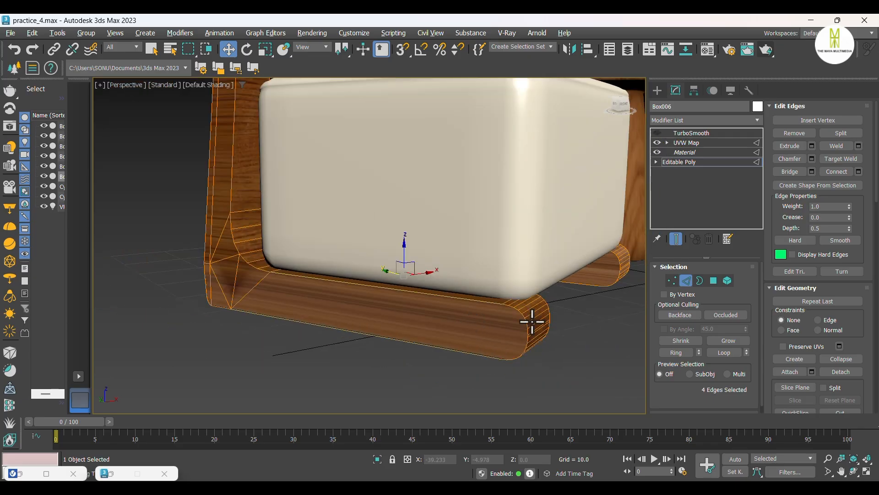
click(712, 280)
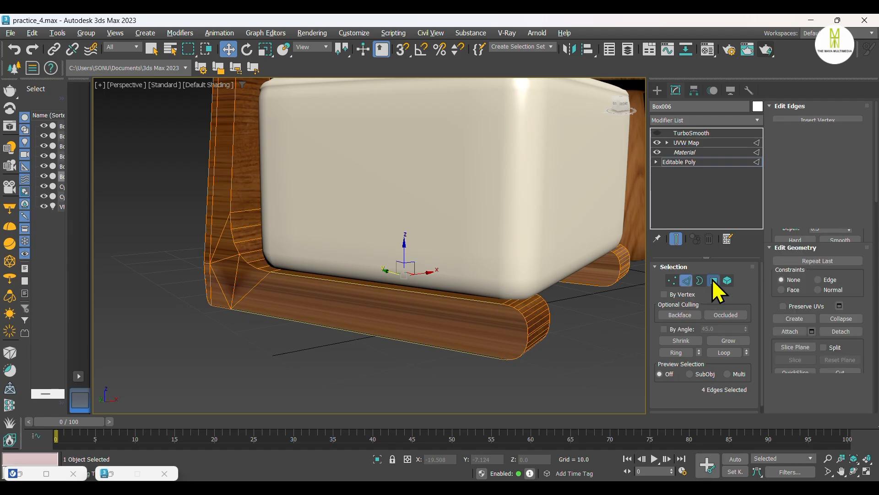
click(460, 319)
right_click(460, 319)
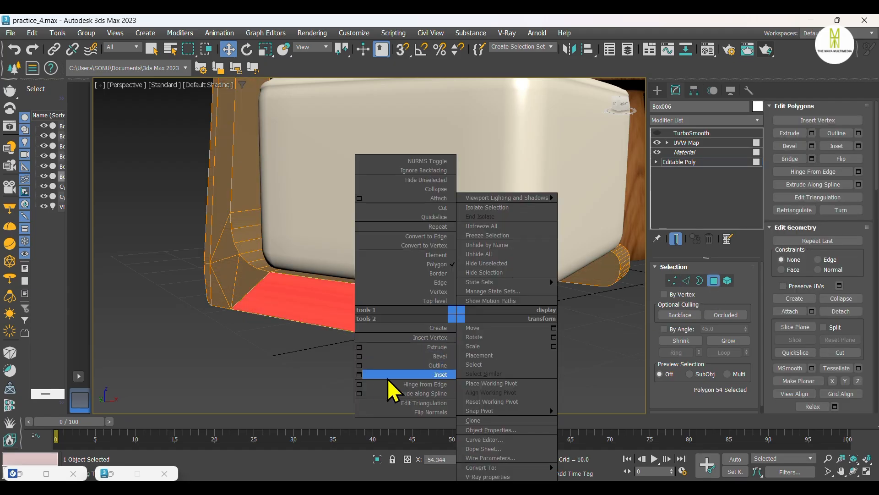
click(366, 388)
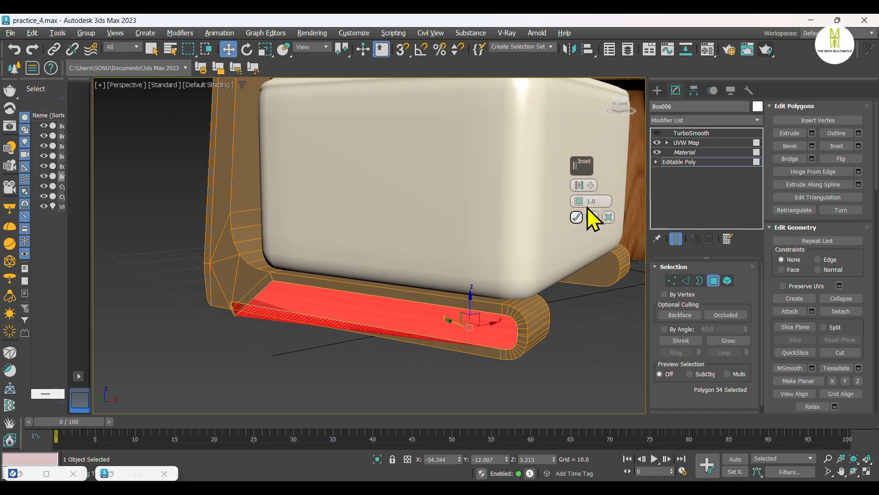
click(590, 185)
click(618, 202)
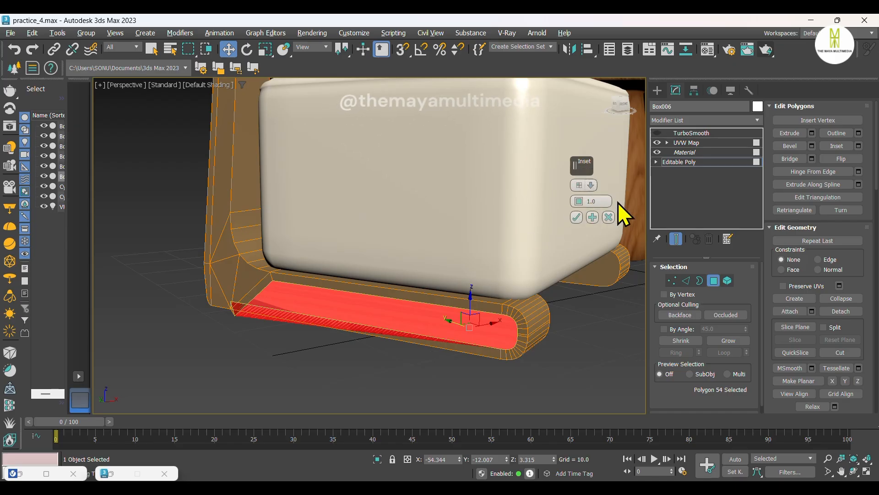
click(590, 185)
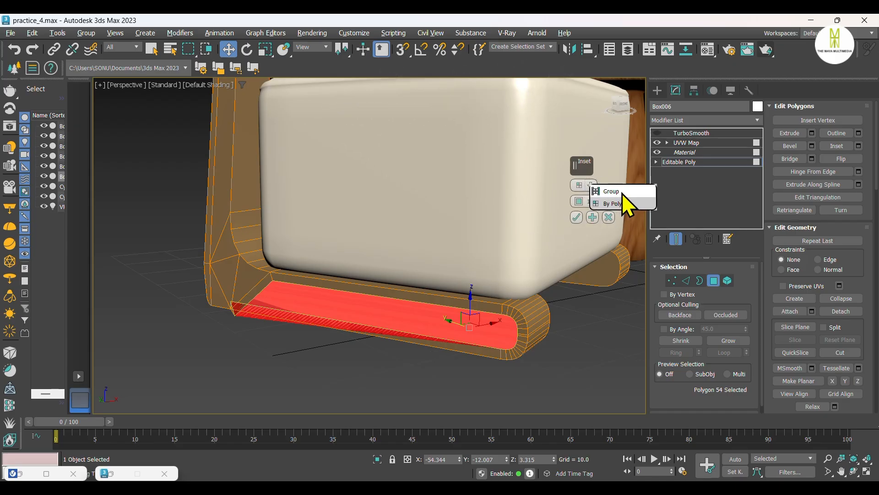
click(618, 204)
click(592, 185)
click(612, 191)
mouse_move(578, 201)
mouse_down()
mouse_move(576, 222)
mouse_move(575, 190)
mouse_move(576, 216)
mouse_up()
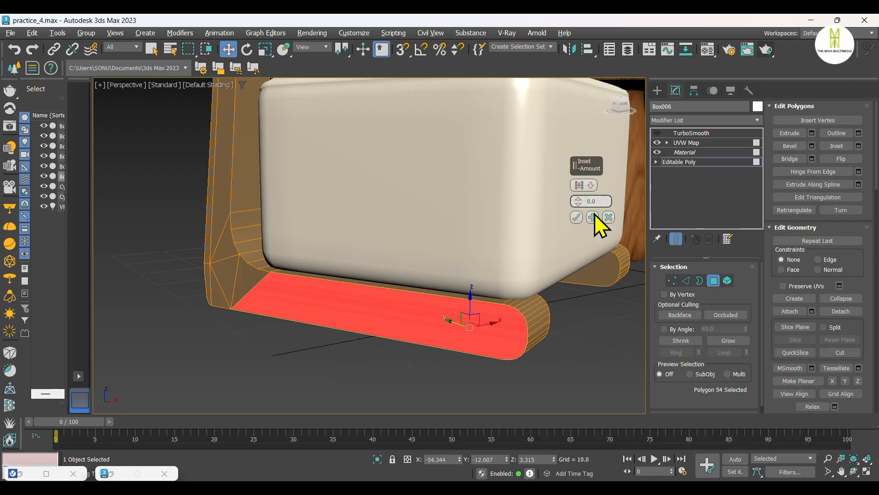
click(609, 217)
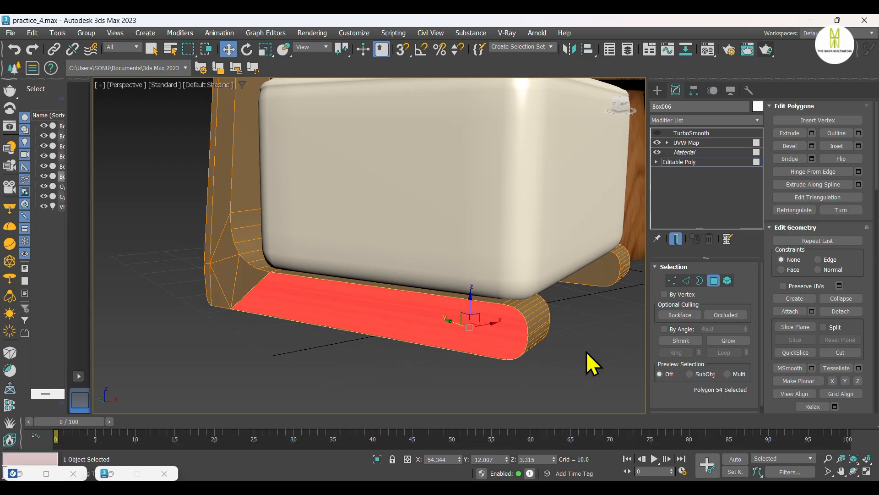
Switch TurboSmooth back on to check the chair frame's bottom rail and delete the modifier from the frame.
click(656, 133)
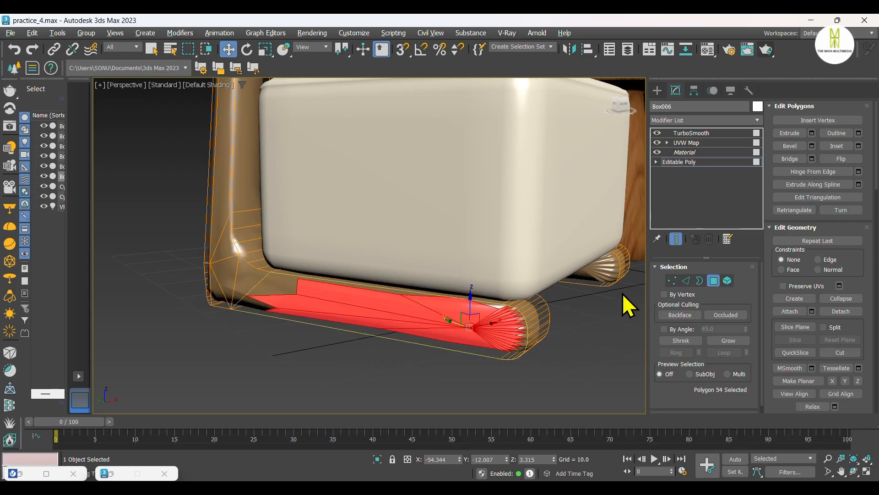
click(597, 337)
scroll(528, 337, up, 2)
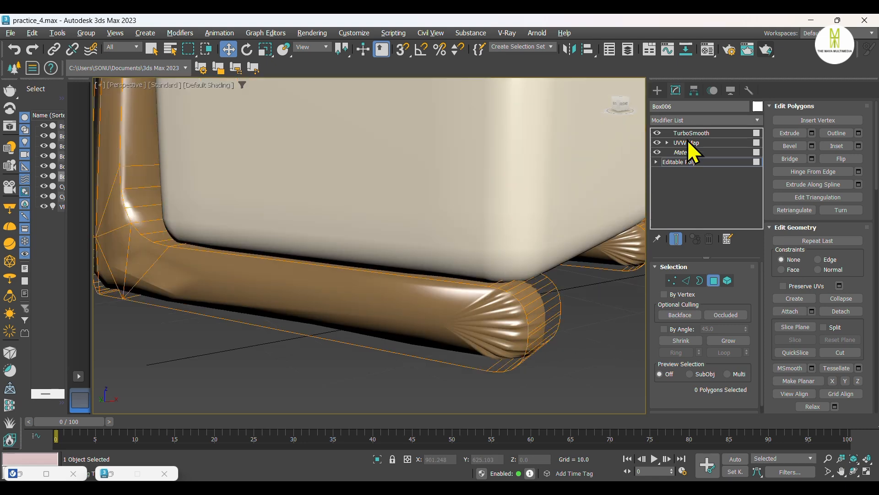
right_click(700, 133)
click(720, 154)
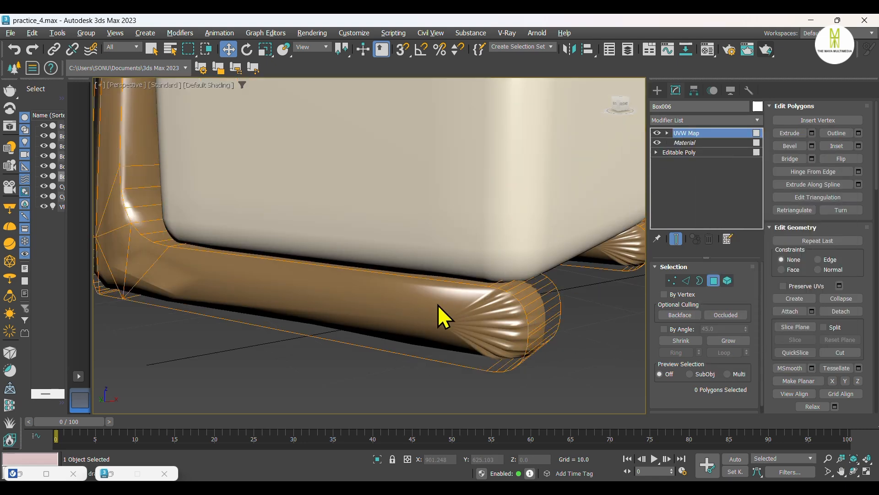
Leave polygon editing and deselect the chair frame.
scroll(441, 316, down, 5)
scroll(482, 339, down, 3)
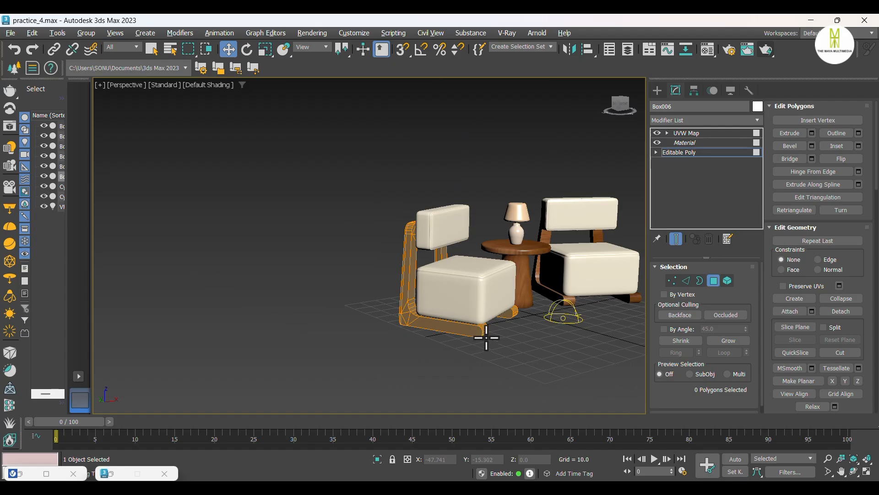
scroll(526, 334, up, 2)
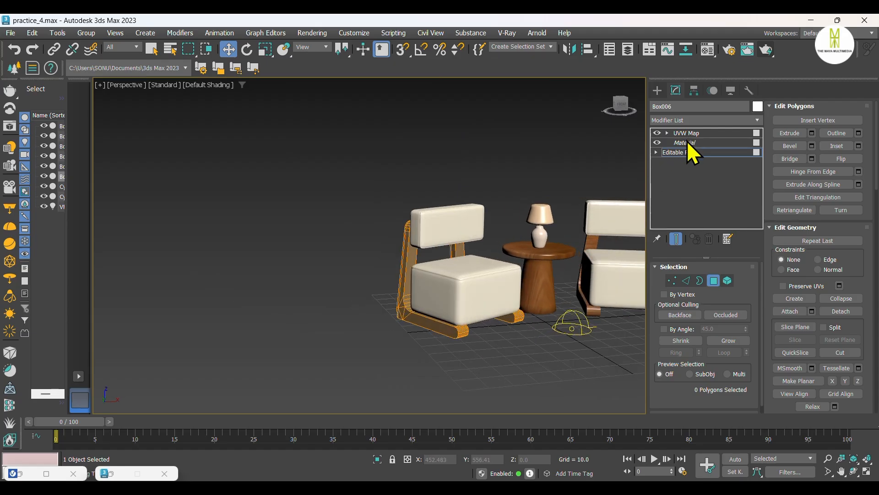
click(658, 93)
click(488, 144)
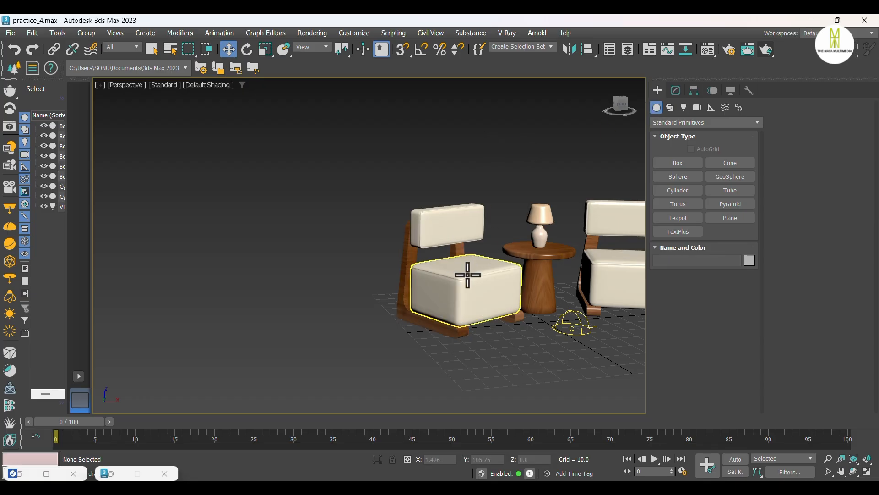
Examine the chairs, side table and lamp from the front, back and sides.
scroll(468, 275, up, 5)
scroll(467, 275, down, 5)
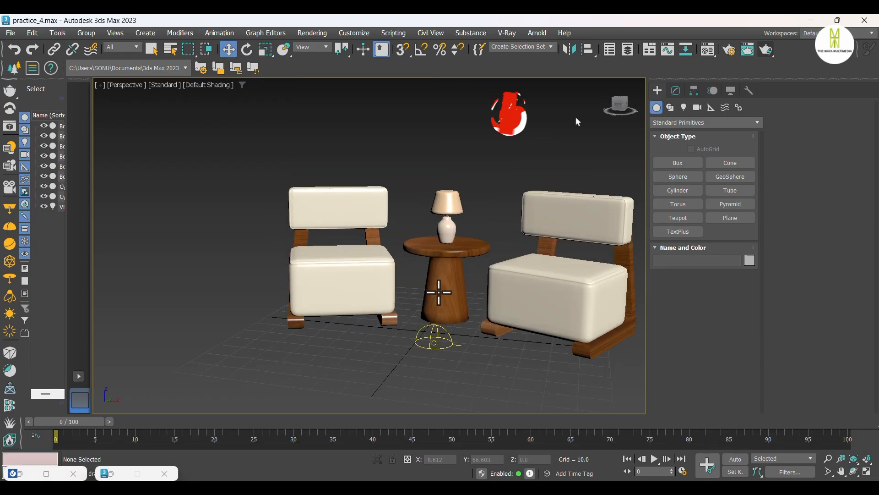
alt+middle_drag(575, 315, 478, 309)
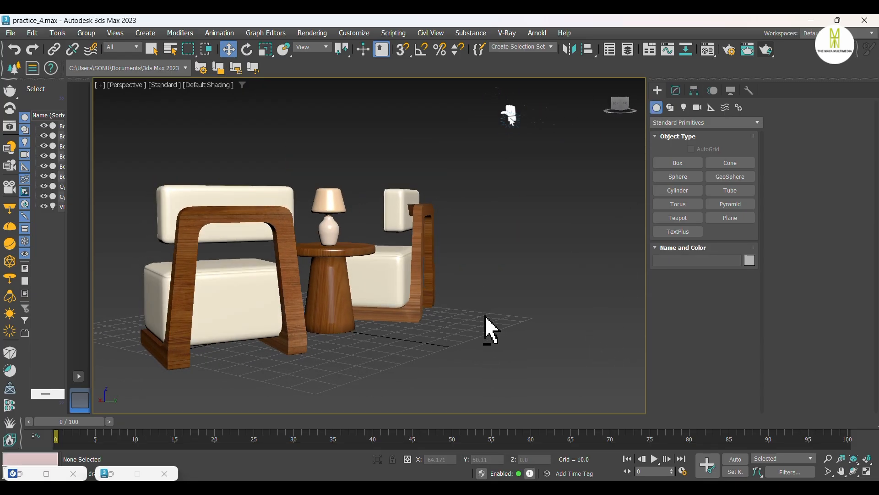
alt+middle_drag(422, 306, 542, 310)
middle_drag(549, 273, 524, 297)
scroll(524, 298, up, 4)
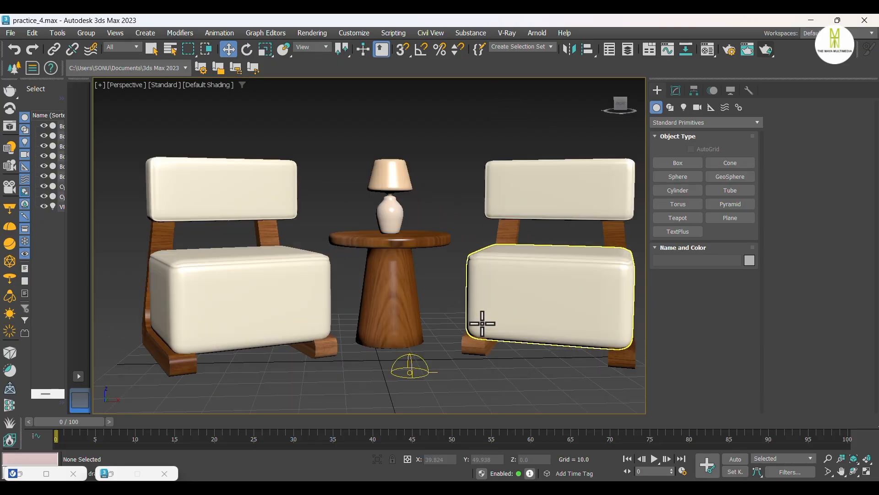
alt+middle_drag(455, 256, 483, 289)
scroll(440, 284, down, 3)
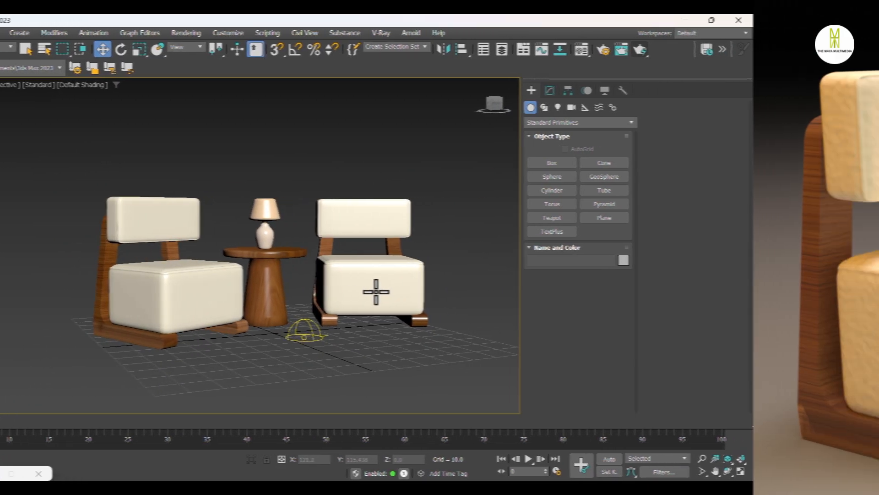